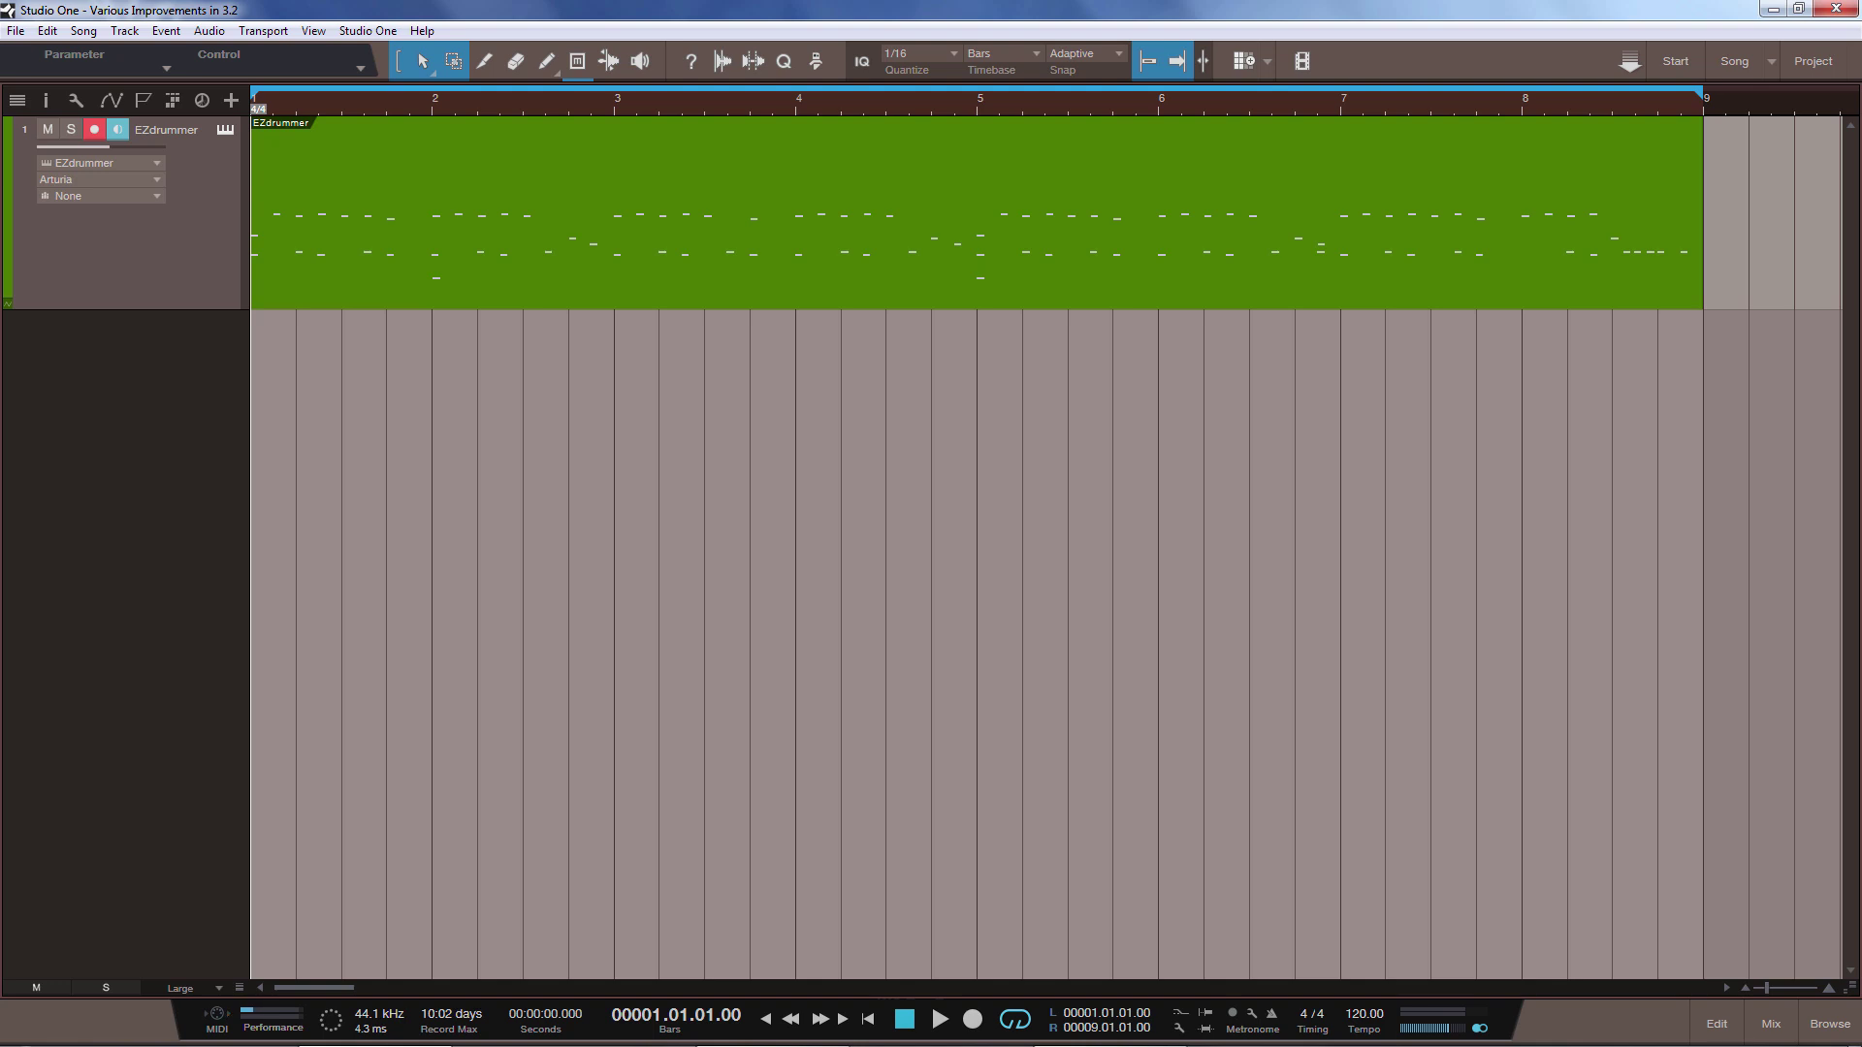
Show the mixer with F3 and adjust the EZdrummer channel's Plate reverb send
{"action": "key", "text": "F3"}
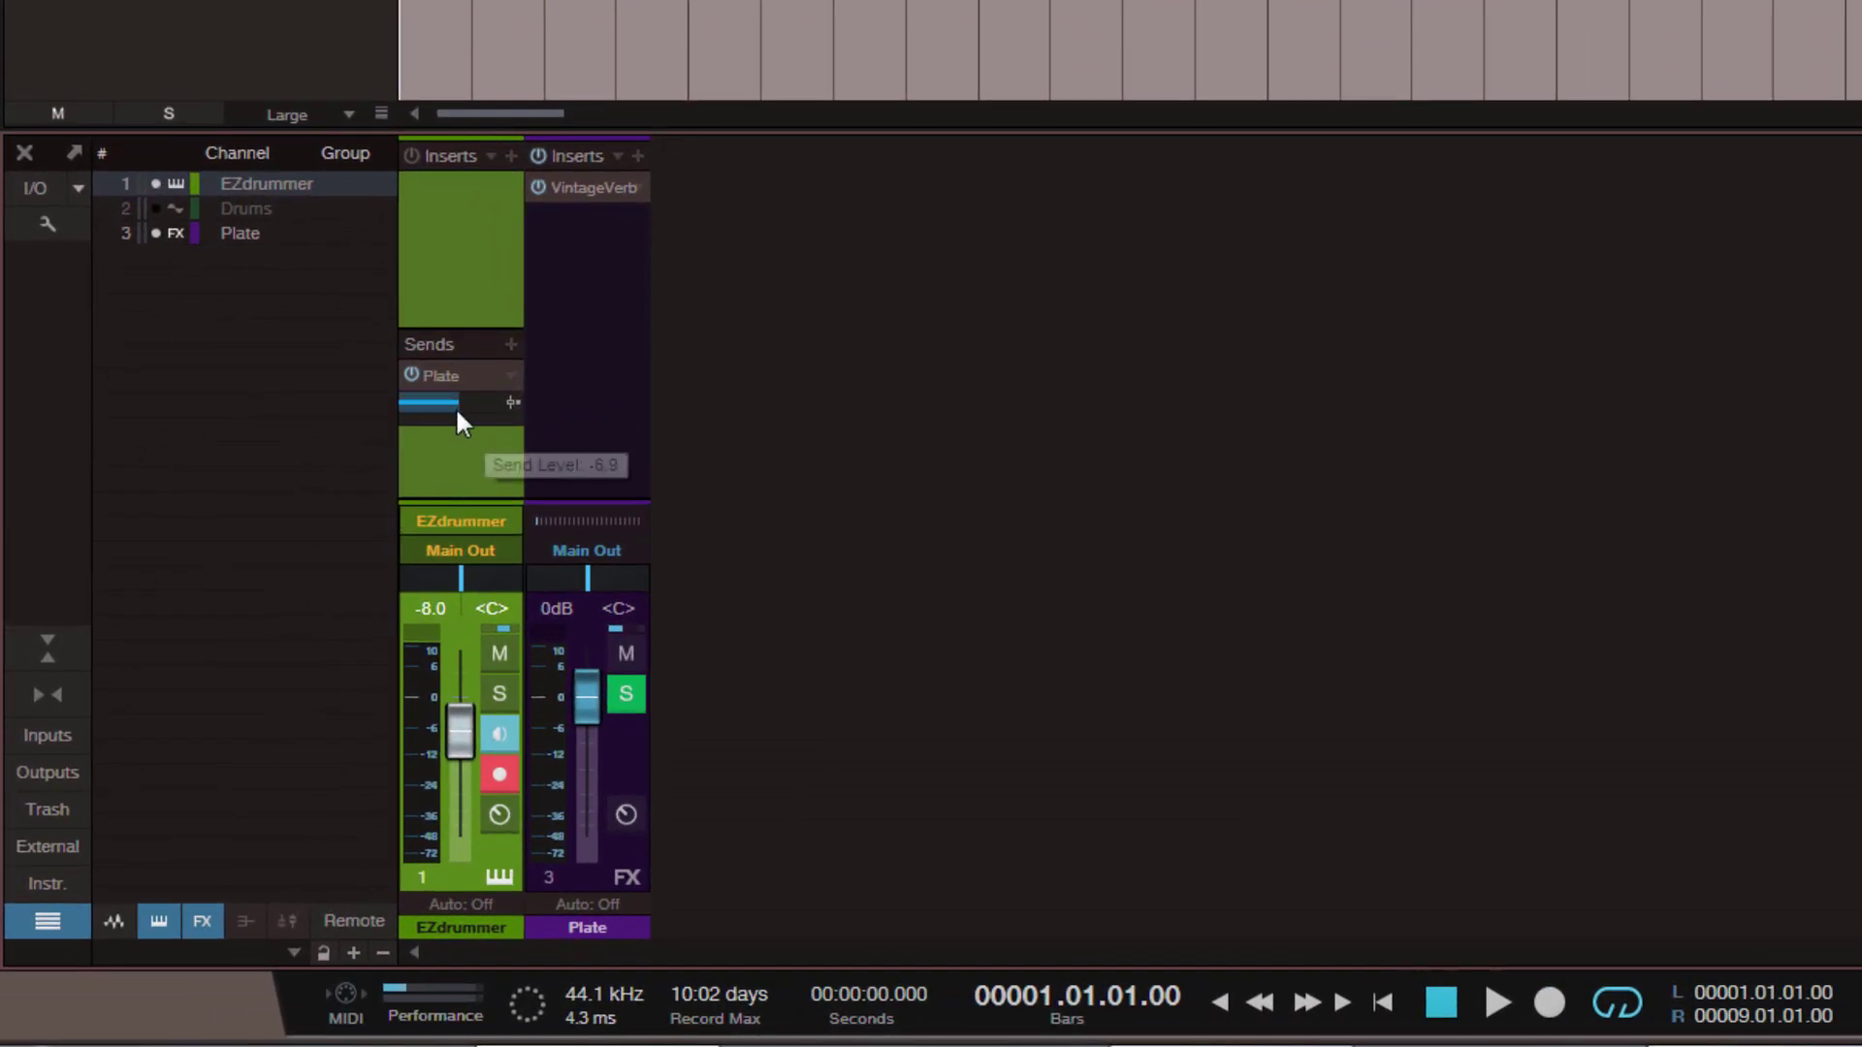
{"action": "mouse_move", "coordinate": [456, 411]}
{"action": "left_mouse_down"}
{"action": "mouse_move", "coordinate": [432, 410]}
{"action": "mouse_move", "coordinate": [469, 404]}
{"action": "mouse_move", "coordinate": [436, 410]}
{"action": "mouse_move", "coordinate": [452, 415]}
{"action": "left_mouse_up"}
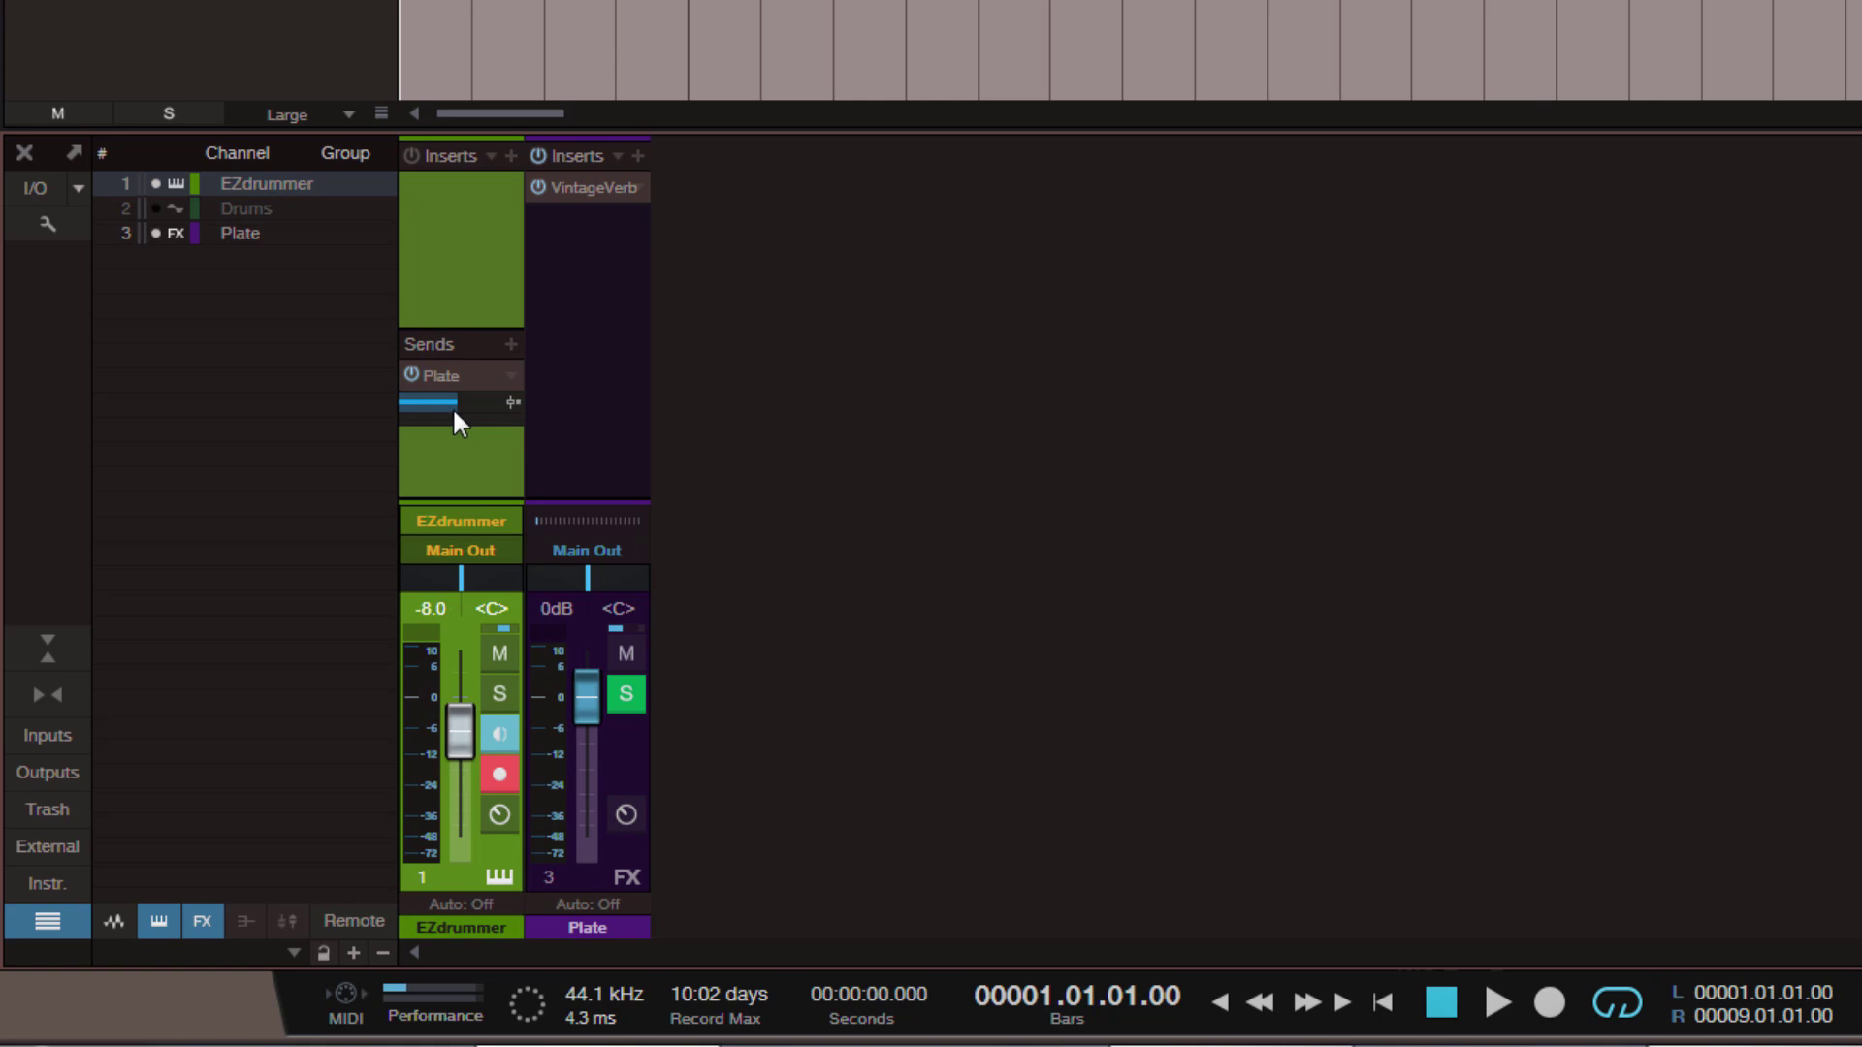
{"action": "left_click_drag", "start_coordinate": [452, 405], "coordinate": [446, 411]}
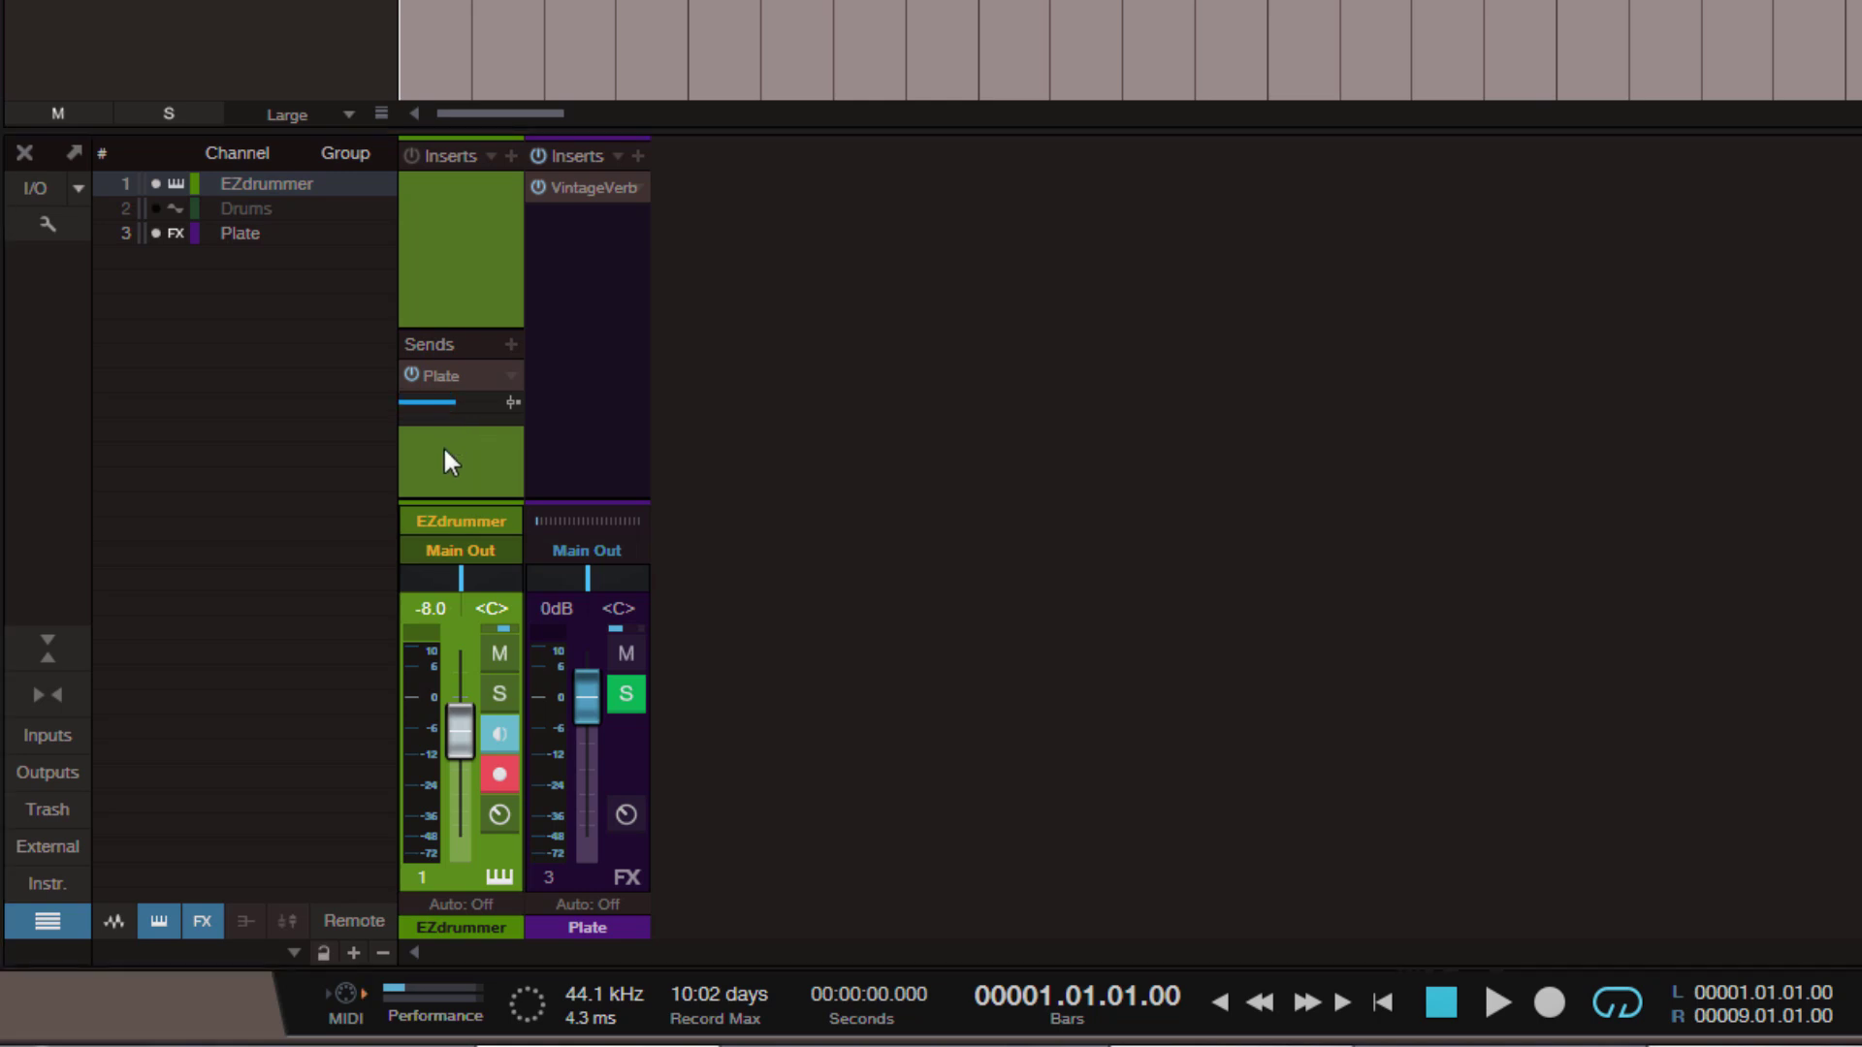
{"action": "mouse_move", "coordinate": [446, 403]}
{"action": "left_mouse_down"}
{"action": "mouse_move", "coordinate": [443, 259]}
{"action": "mouse_move", "coordinate": [444, 515]}
{"action": "mouse_move", "coordinate": [449, 376]}
{"action": "left_mouse_up"}
{"action": "mouse_move", "coordinate": [456, 406]}
{"action": "mouse_move", "coordinate": [460, 378]}
{"action": "left_mouse_down"}
{"action": "mouse_move", "coordinate": [465, 193]}
{"action": "mouse_move", "coordinate": [457, 554]}
{"action": "mouse_move", "coordinate": [453, 372]}
{"action": "mouse_move", "coordinate": [470, 395]}
{"action": "mouse_move", "coordinate": [375, 419]}
{"action": "mouse_move", "coordinate": [493, 417]}
{"action": "mouse_move", "coordinate": [452, 407]}
{"action": "left_mouse_up"}
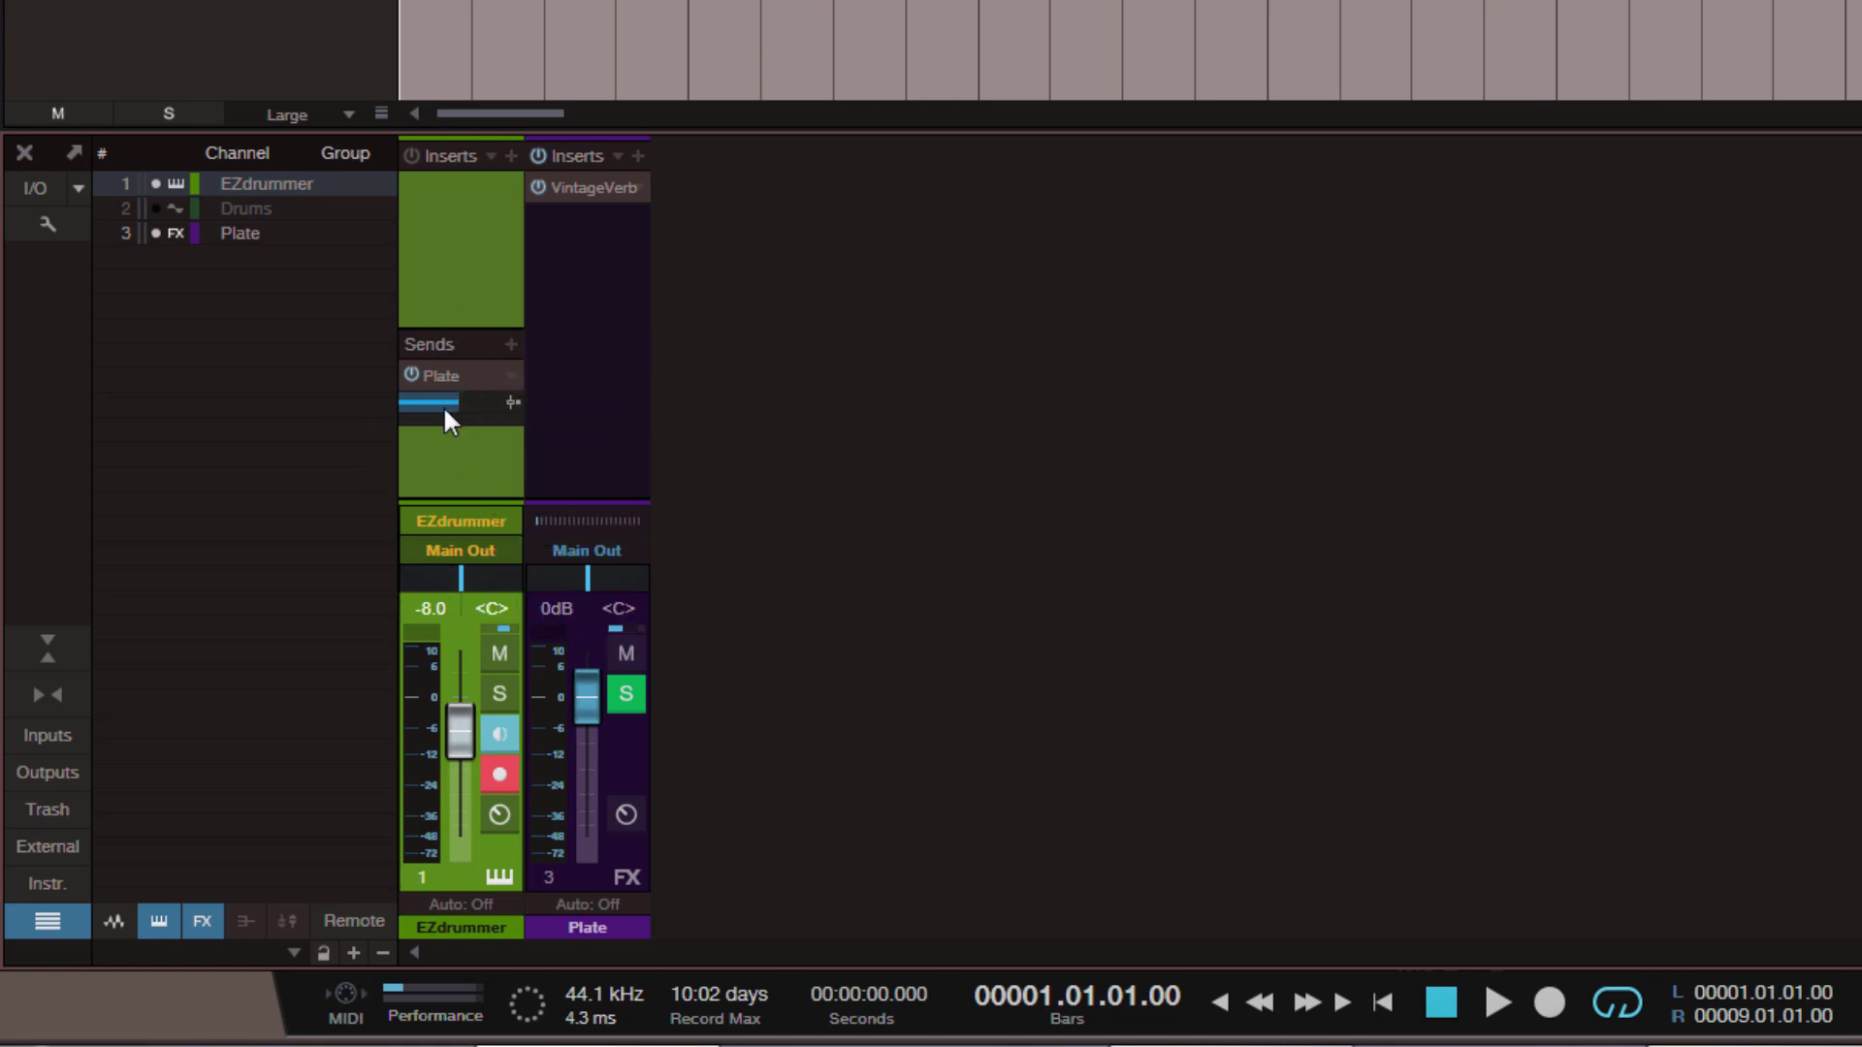
Set the EZdrummer fader to -9.4 dB and turn its Plate send up
{"action": "left_click_drag", "start_coordinate": [444, 411], "coordinate": [454, 463]}
{"action": "mouse_move", "coordinate": [454, 412]}
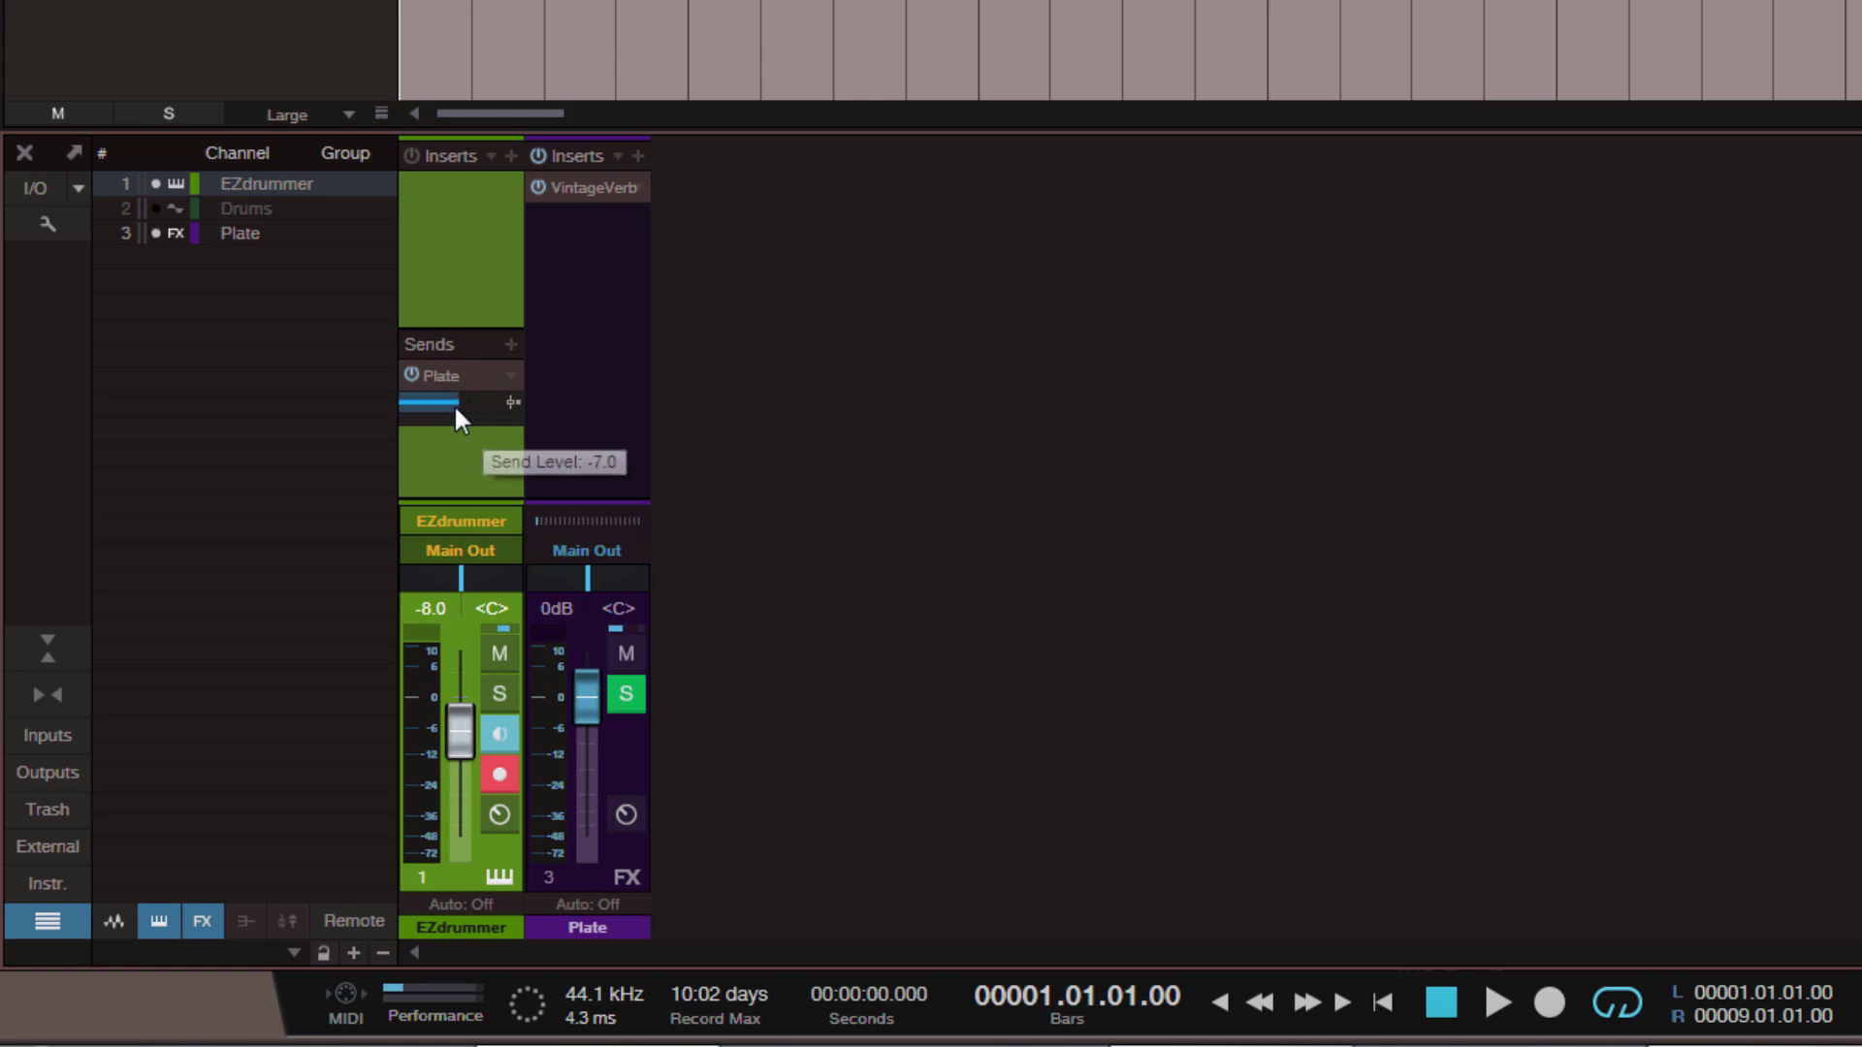
{"action": "left_click_drag", "start_coordinate": [456, 409], "coordinate": [458, 289]}
{"action": "mouse_move", "coordinate": [459, 729]}
{"action": "left_mouse_down"}
{"action": "mouse_move", "coordinate": [458, 757]}
{"action": "mouse_move", "coordinate": [458, 689]}
{"action": "mouse_move", "coordinate": [462, 727]}
{"action": "left_mouse_up"}
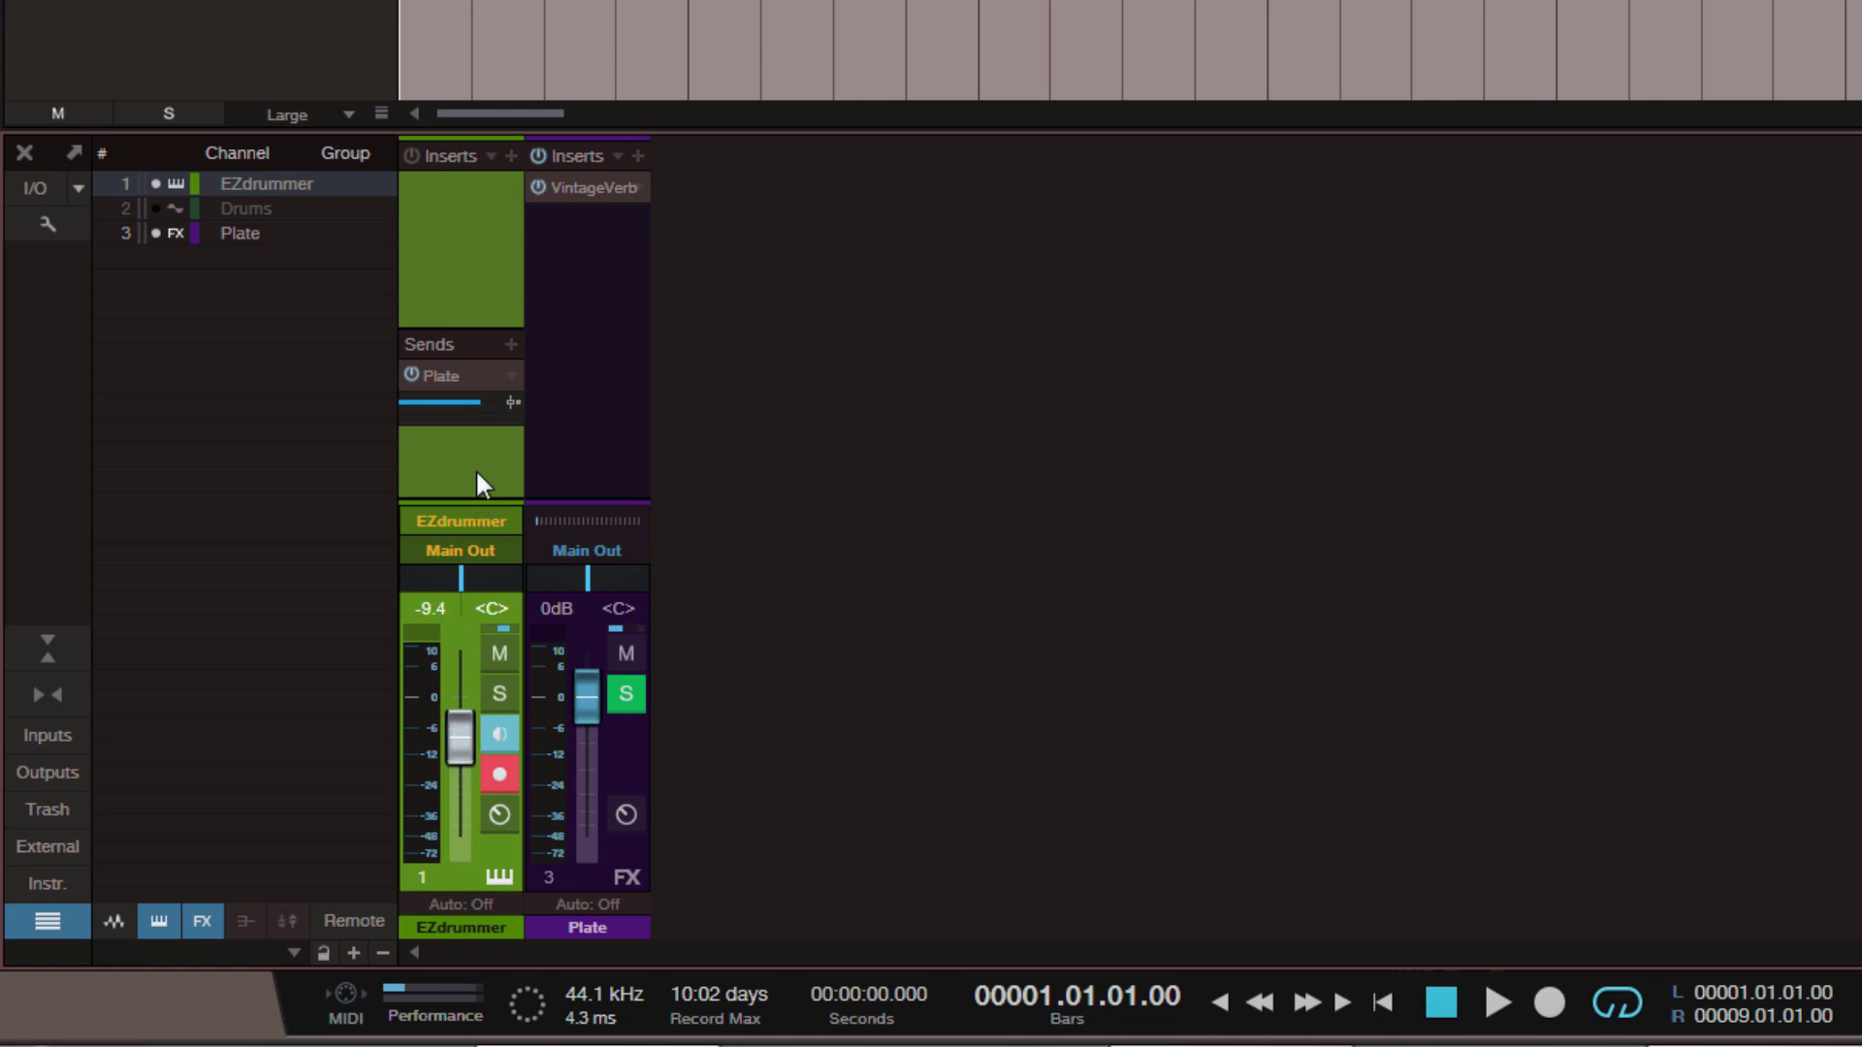
{"action": "left_click_drag", "start_coordinate": [476, 402], "coordinate": [445, 492]}
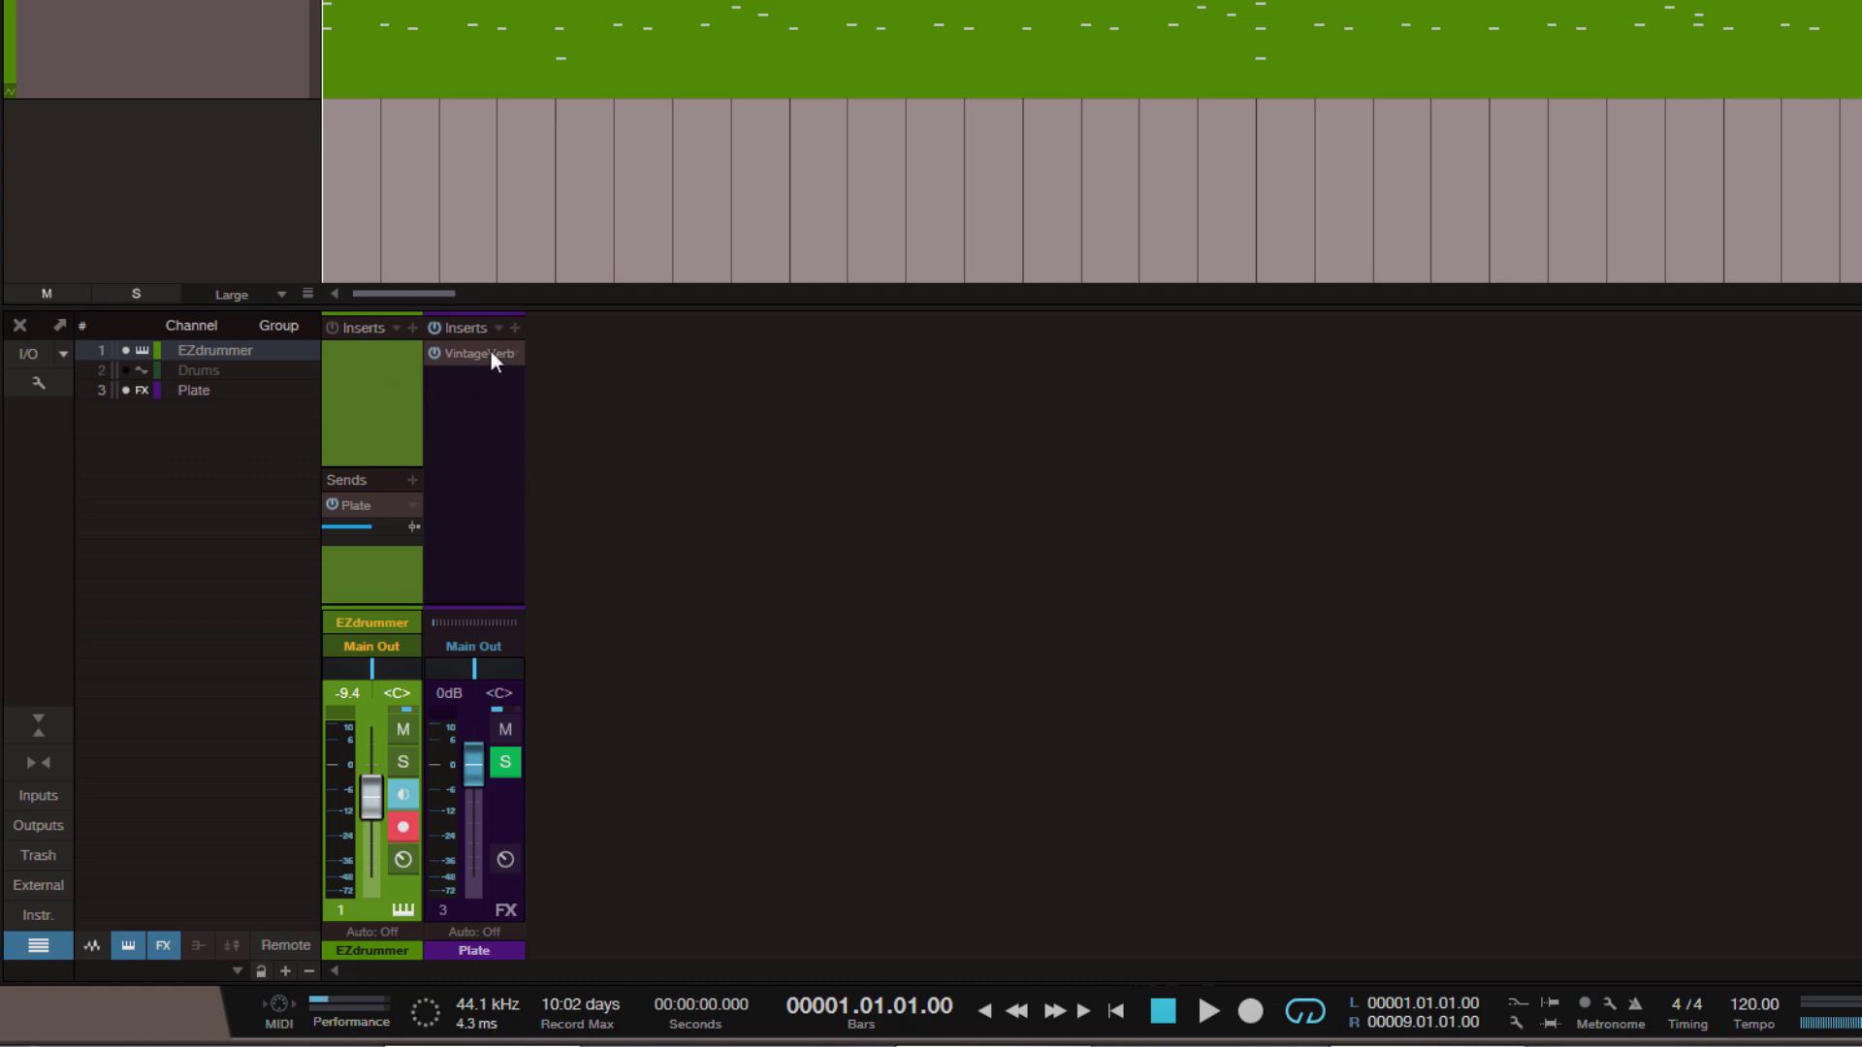
{"action": "left_click_drag", "start_coordinate": [491, 351], "coordinate": [364, 363]}
{"action": "left_click", "coordinate": [1764, 64]}
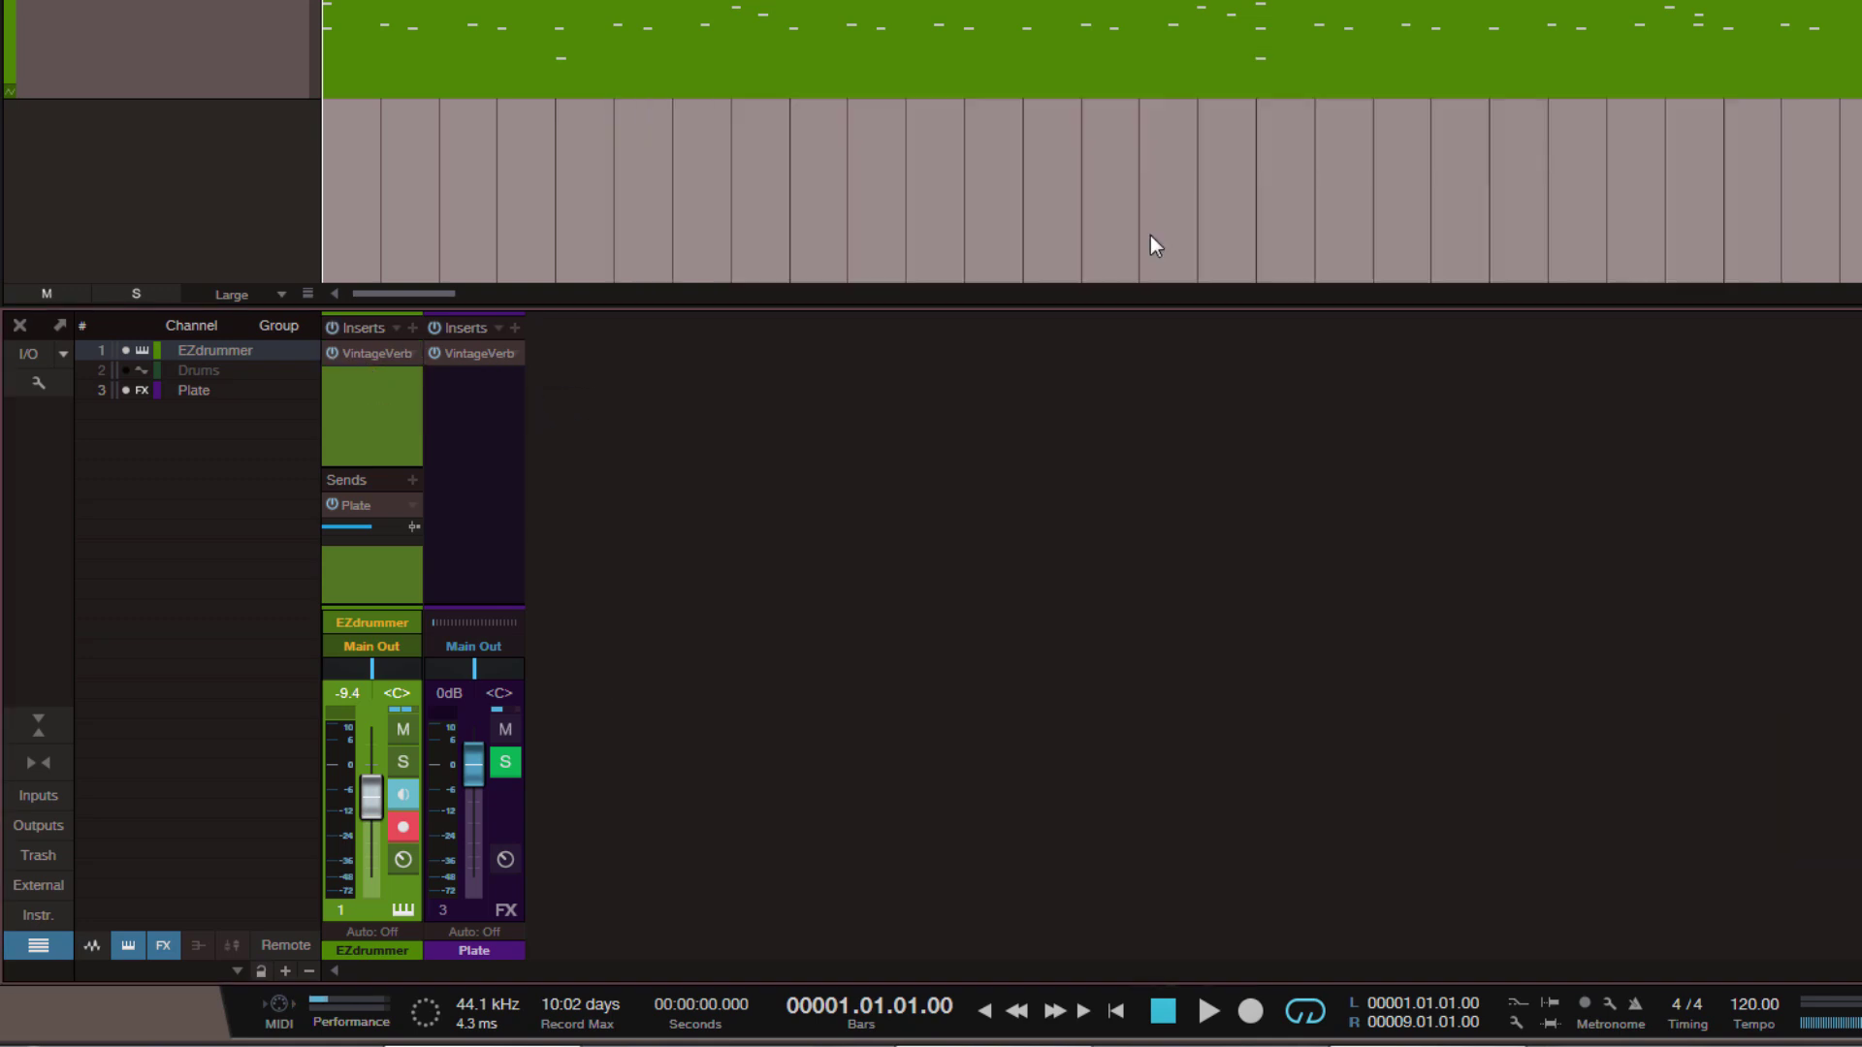
{"action": "right_click", "coordinate": [415, 349]}
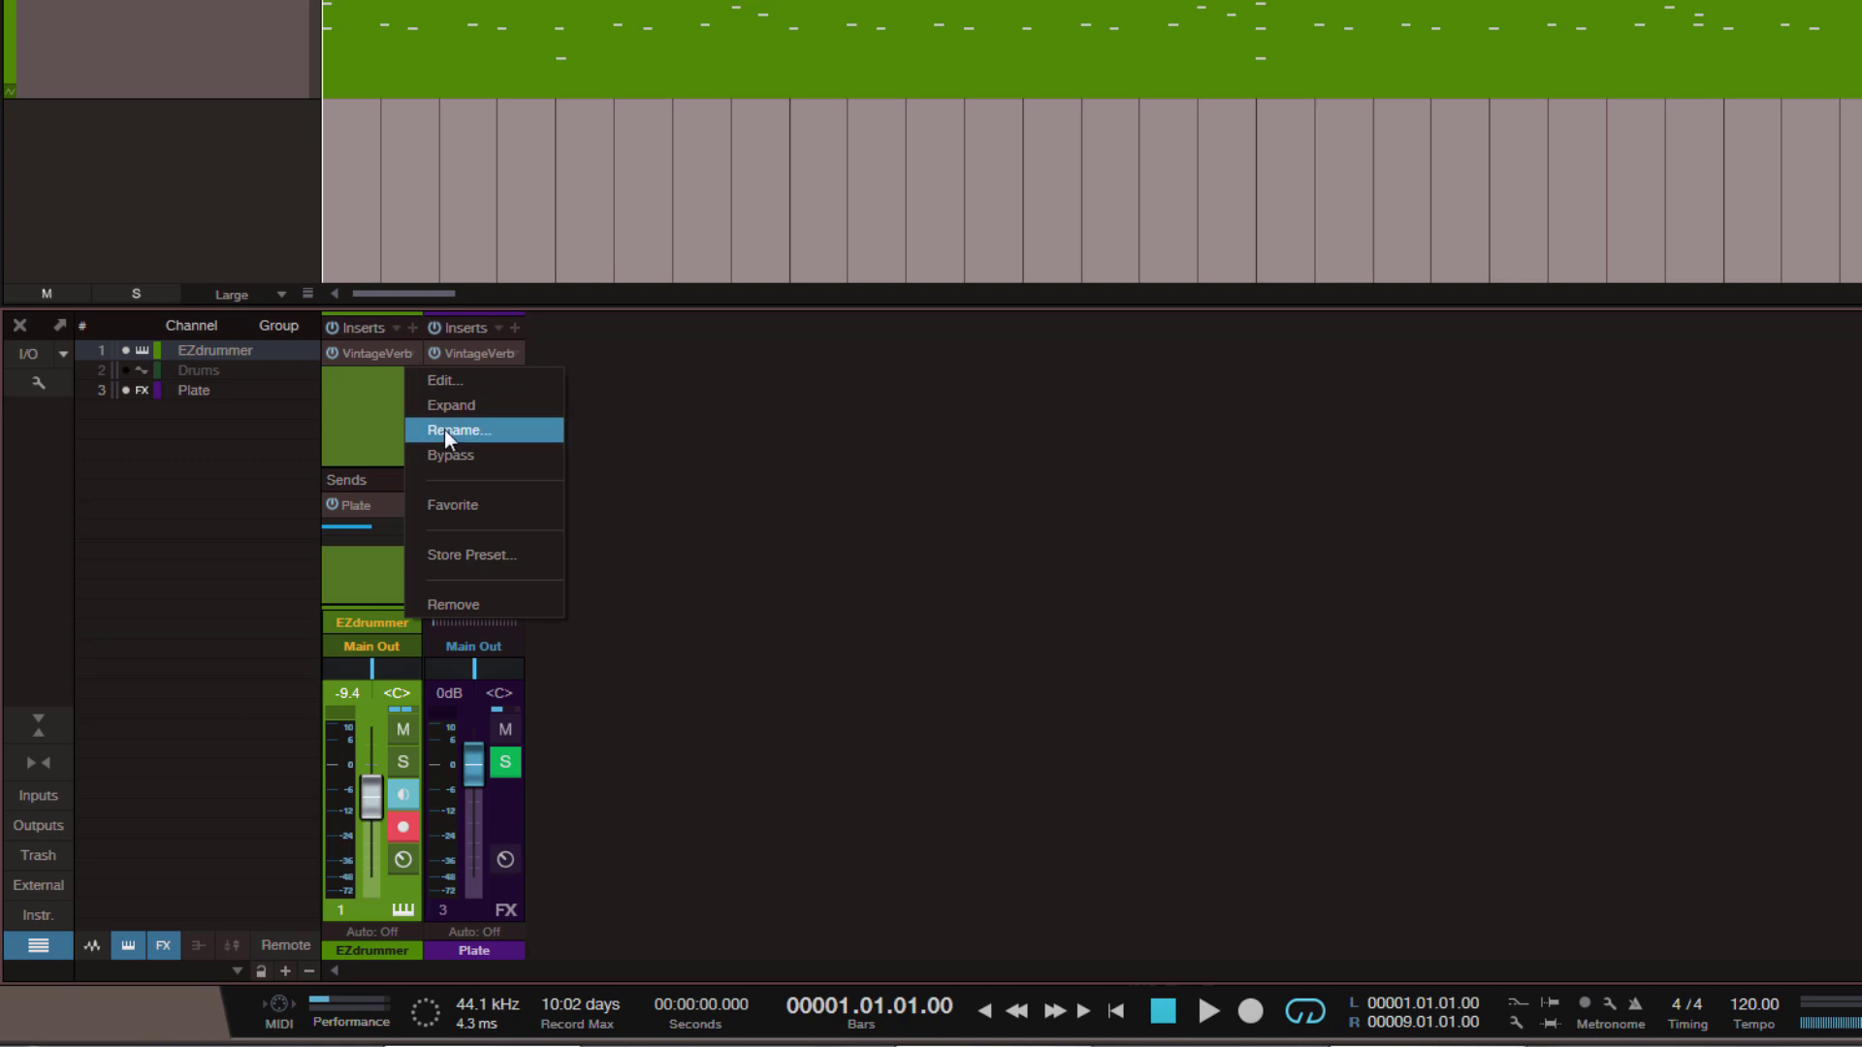
{"action": "left_click", "coordinate": [464, 599]}
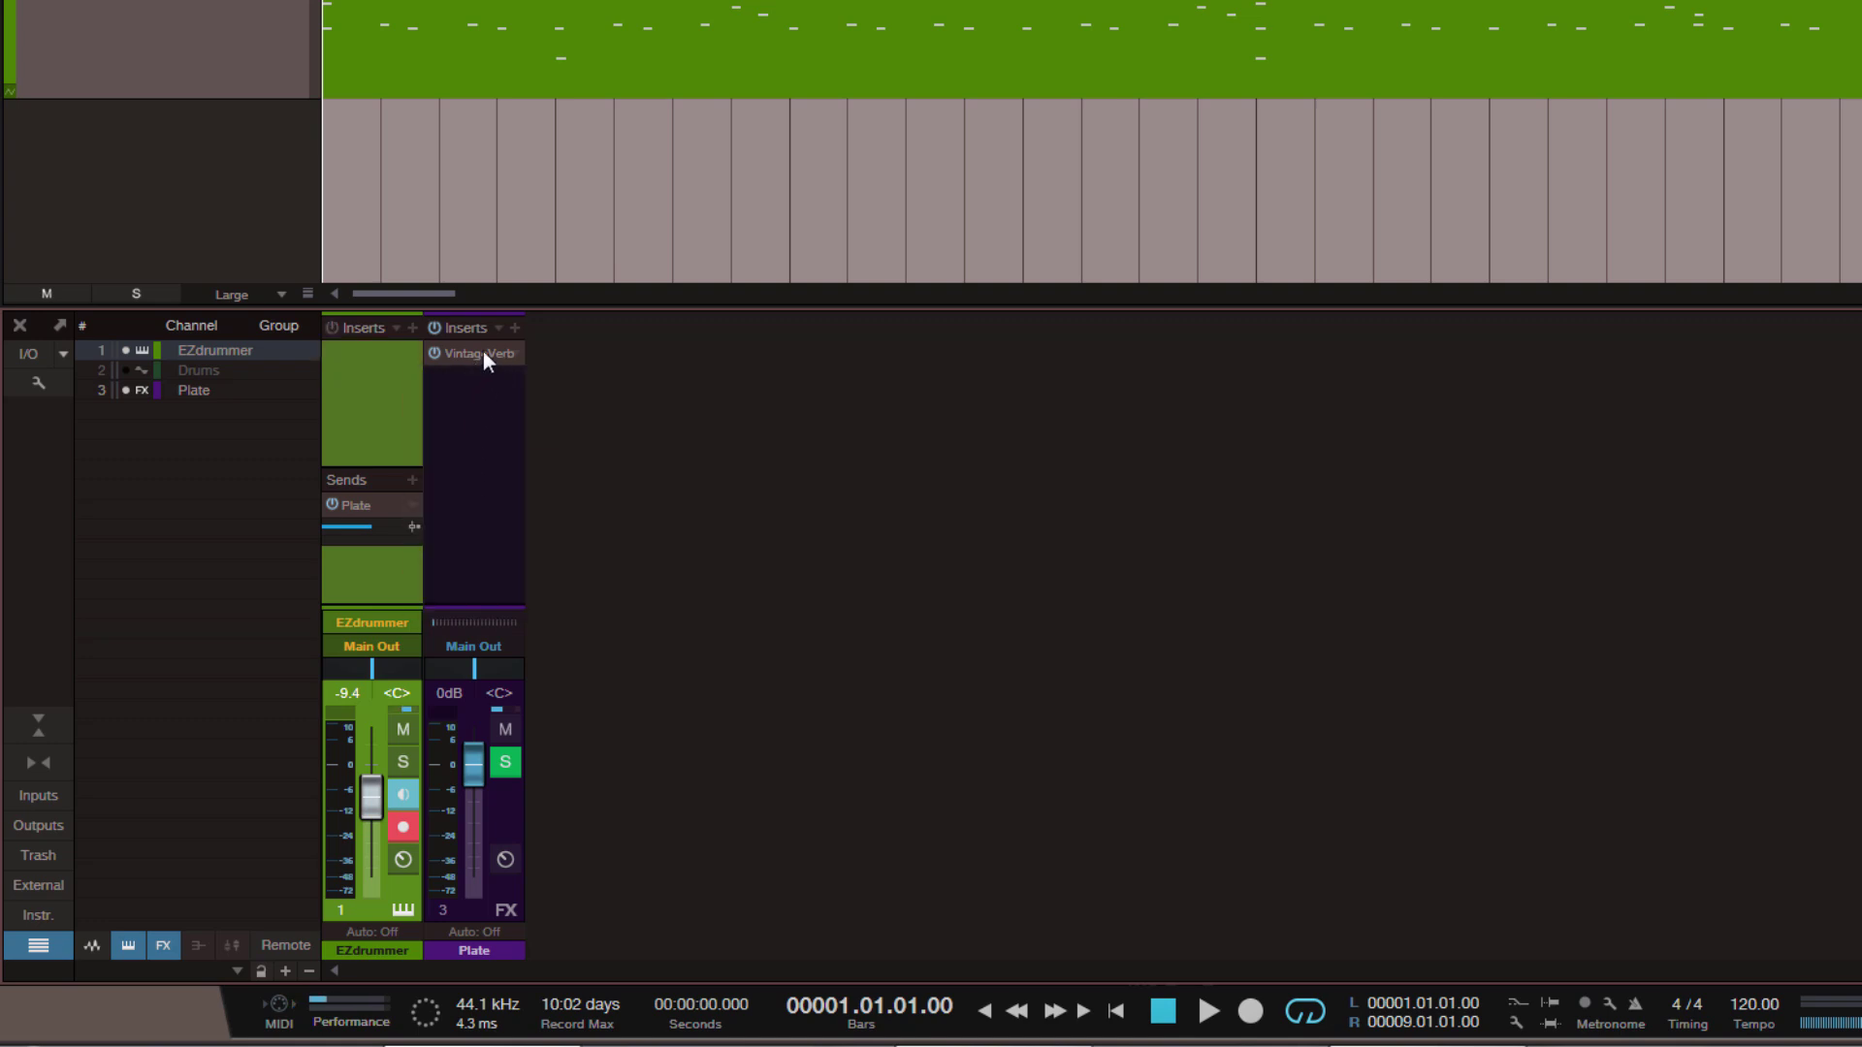
{"action": "left_click_drag", "start_coordinate": [483, 351], "coordinate": [341, 359]}
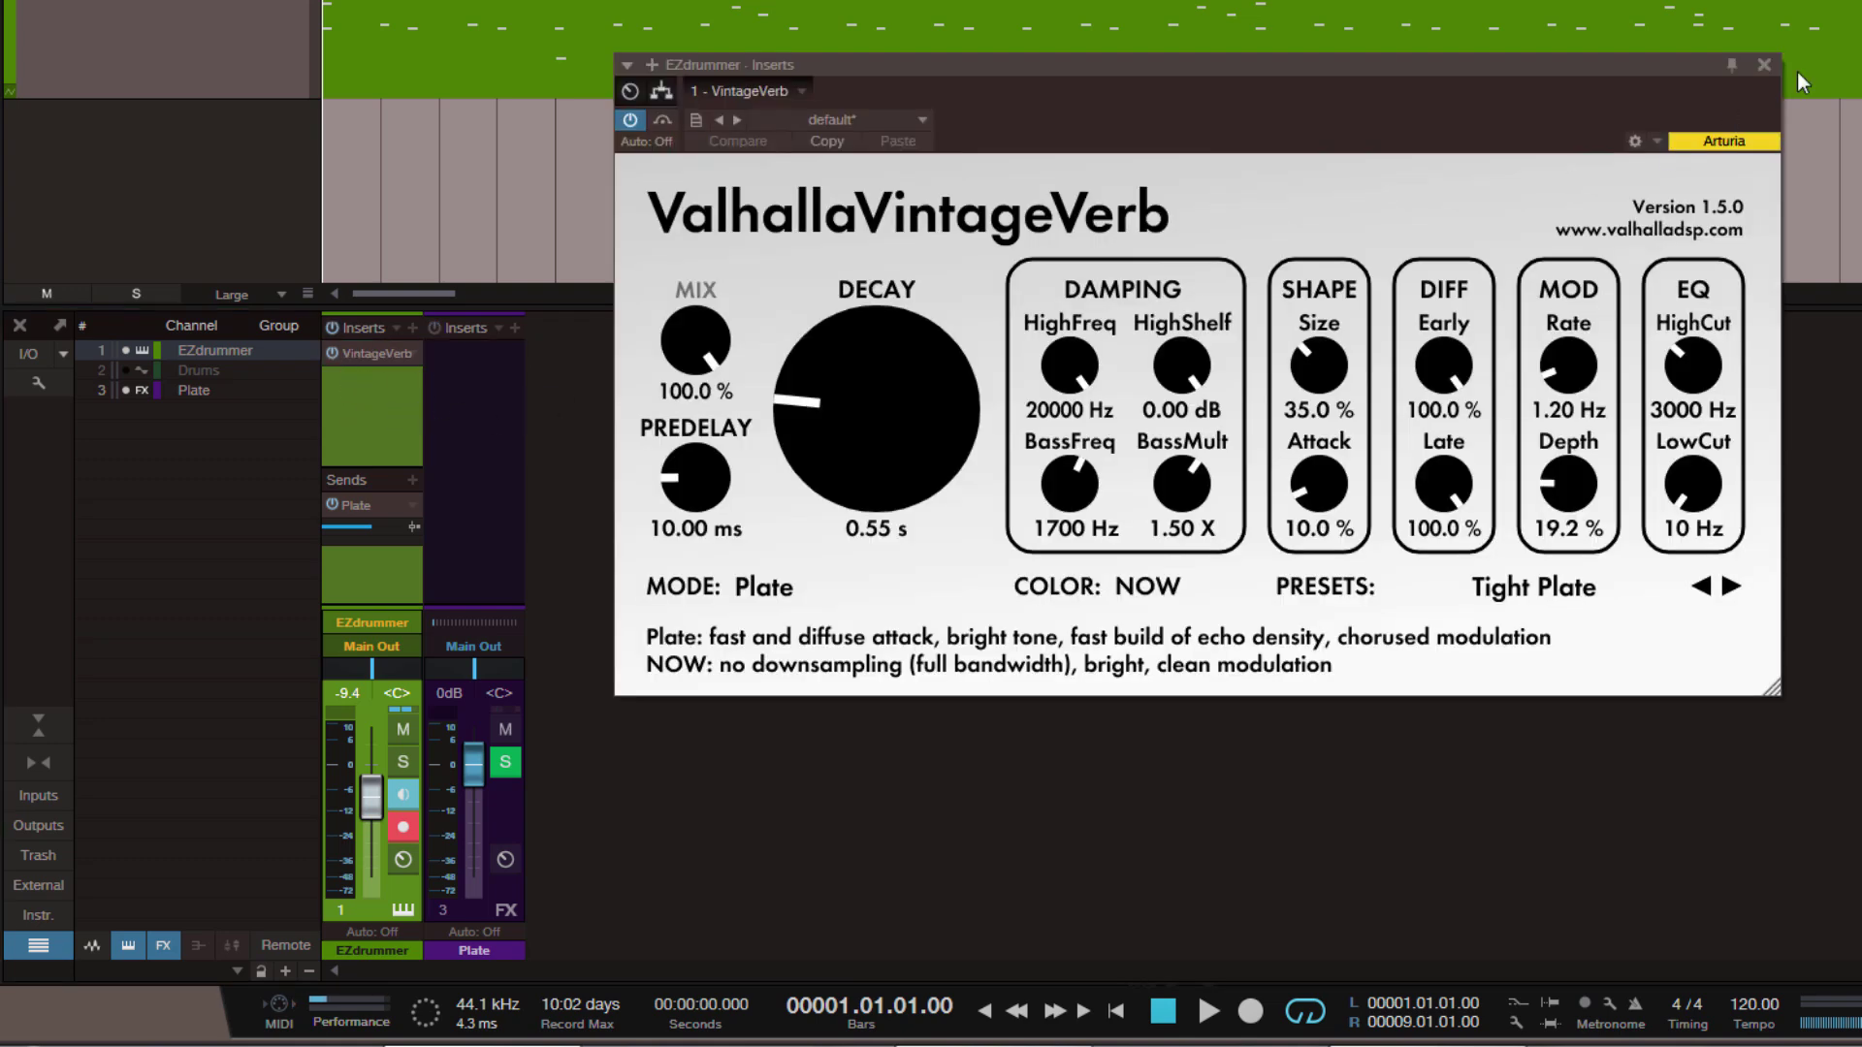
{"action": "left_click", "coordinate": [1764, 65]}
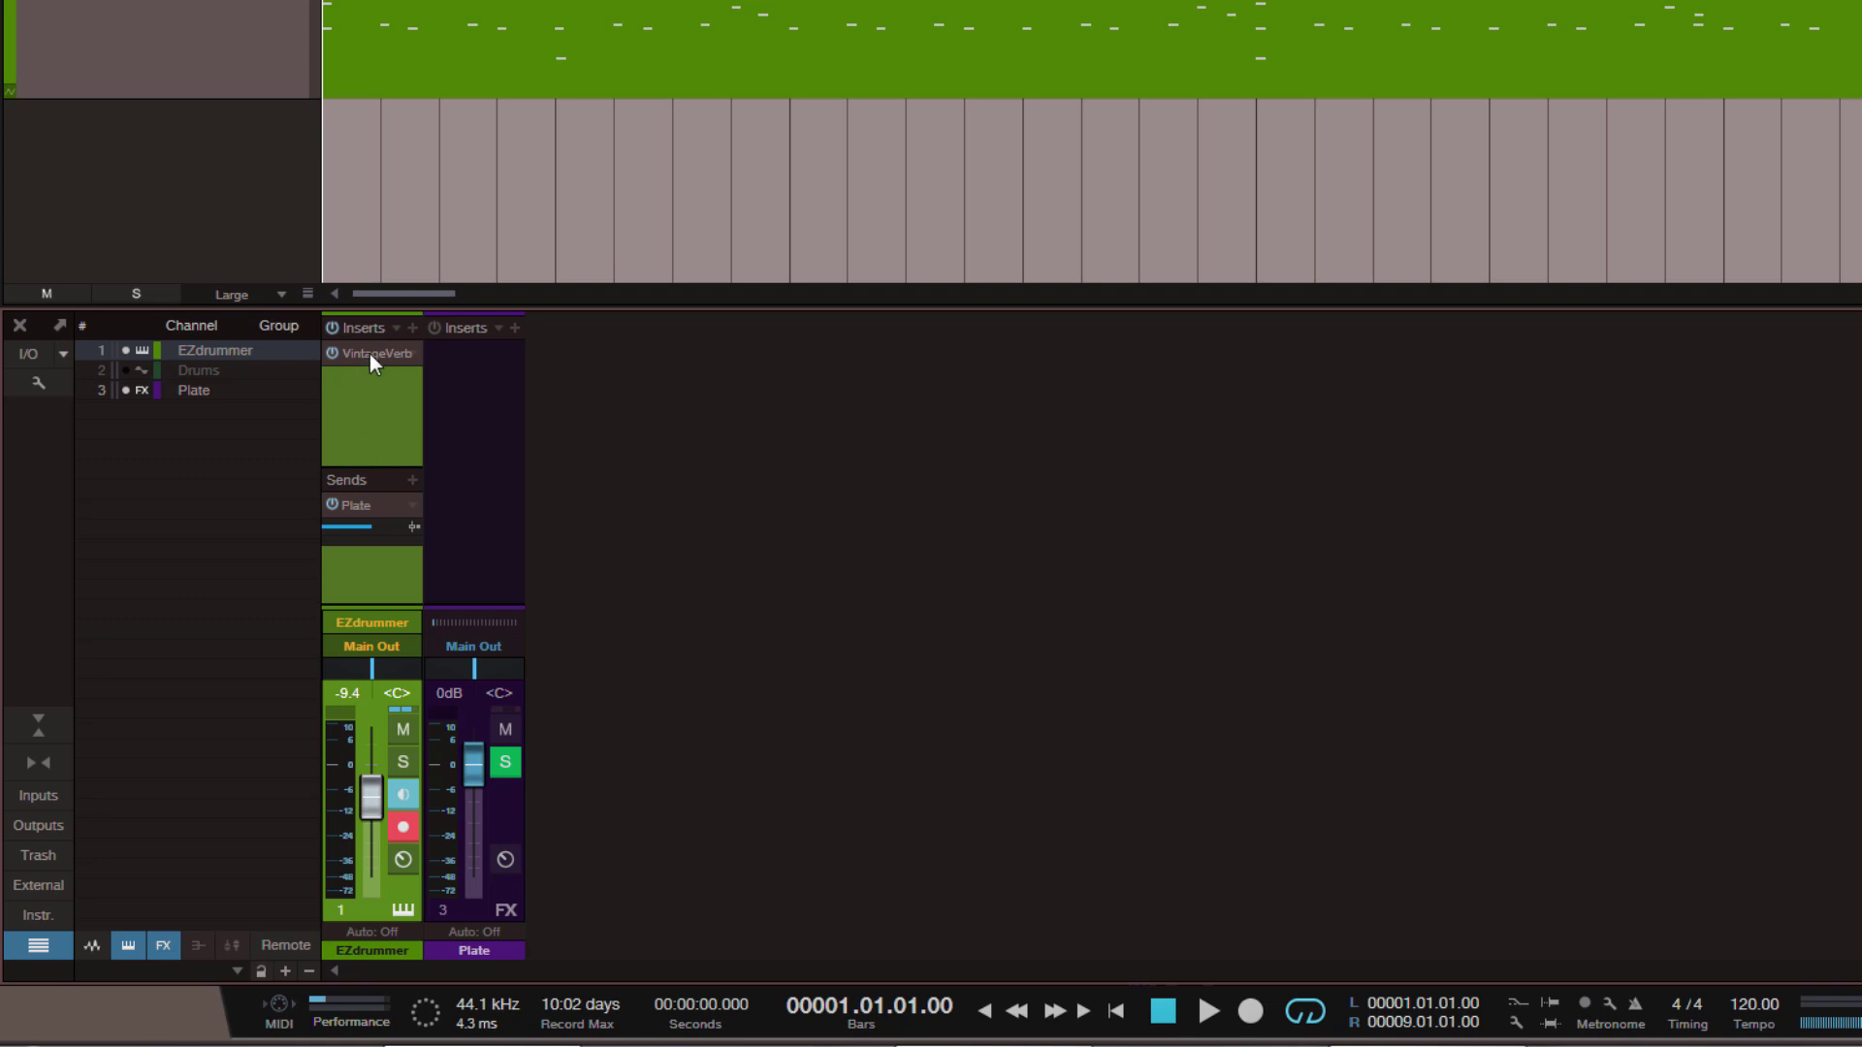
{"action": "left_click_drag", "start_coordinate": [369, 353], "coordinate": [485, 357]}
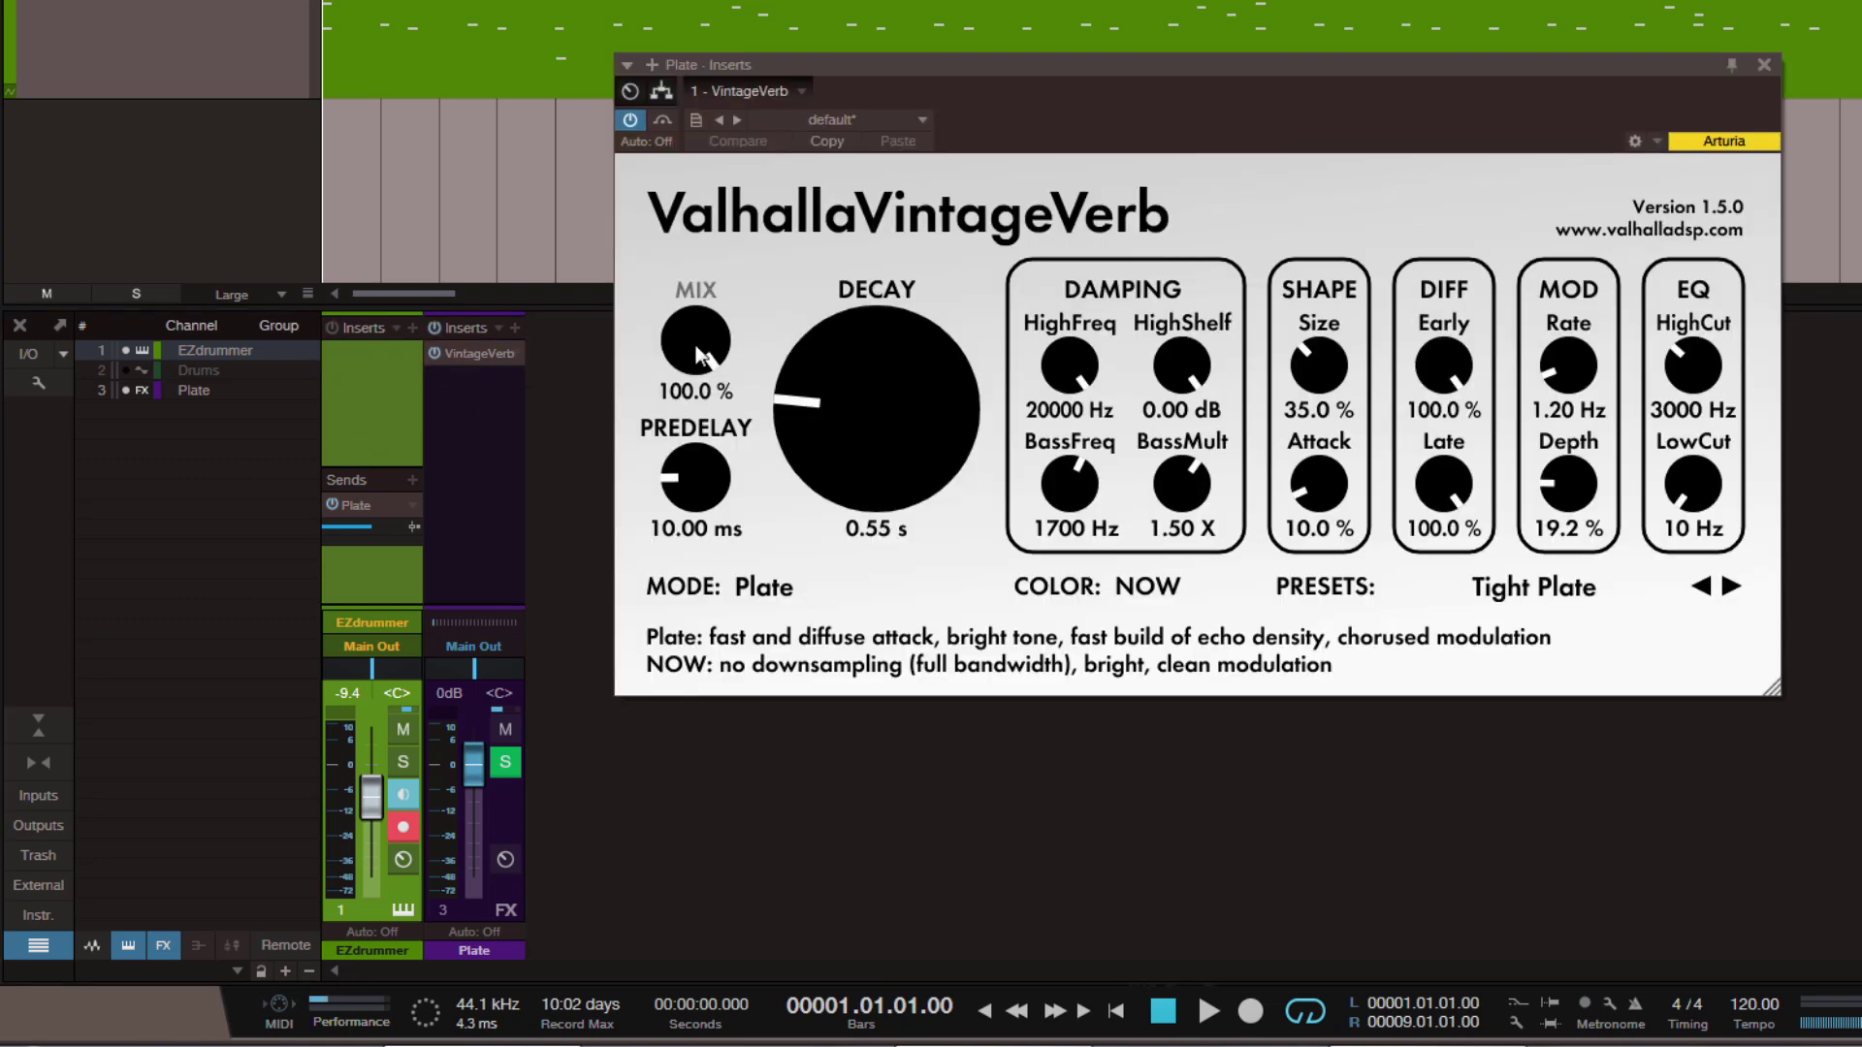
{"action": "left_click", "coordinate": [1763, 65]}
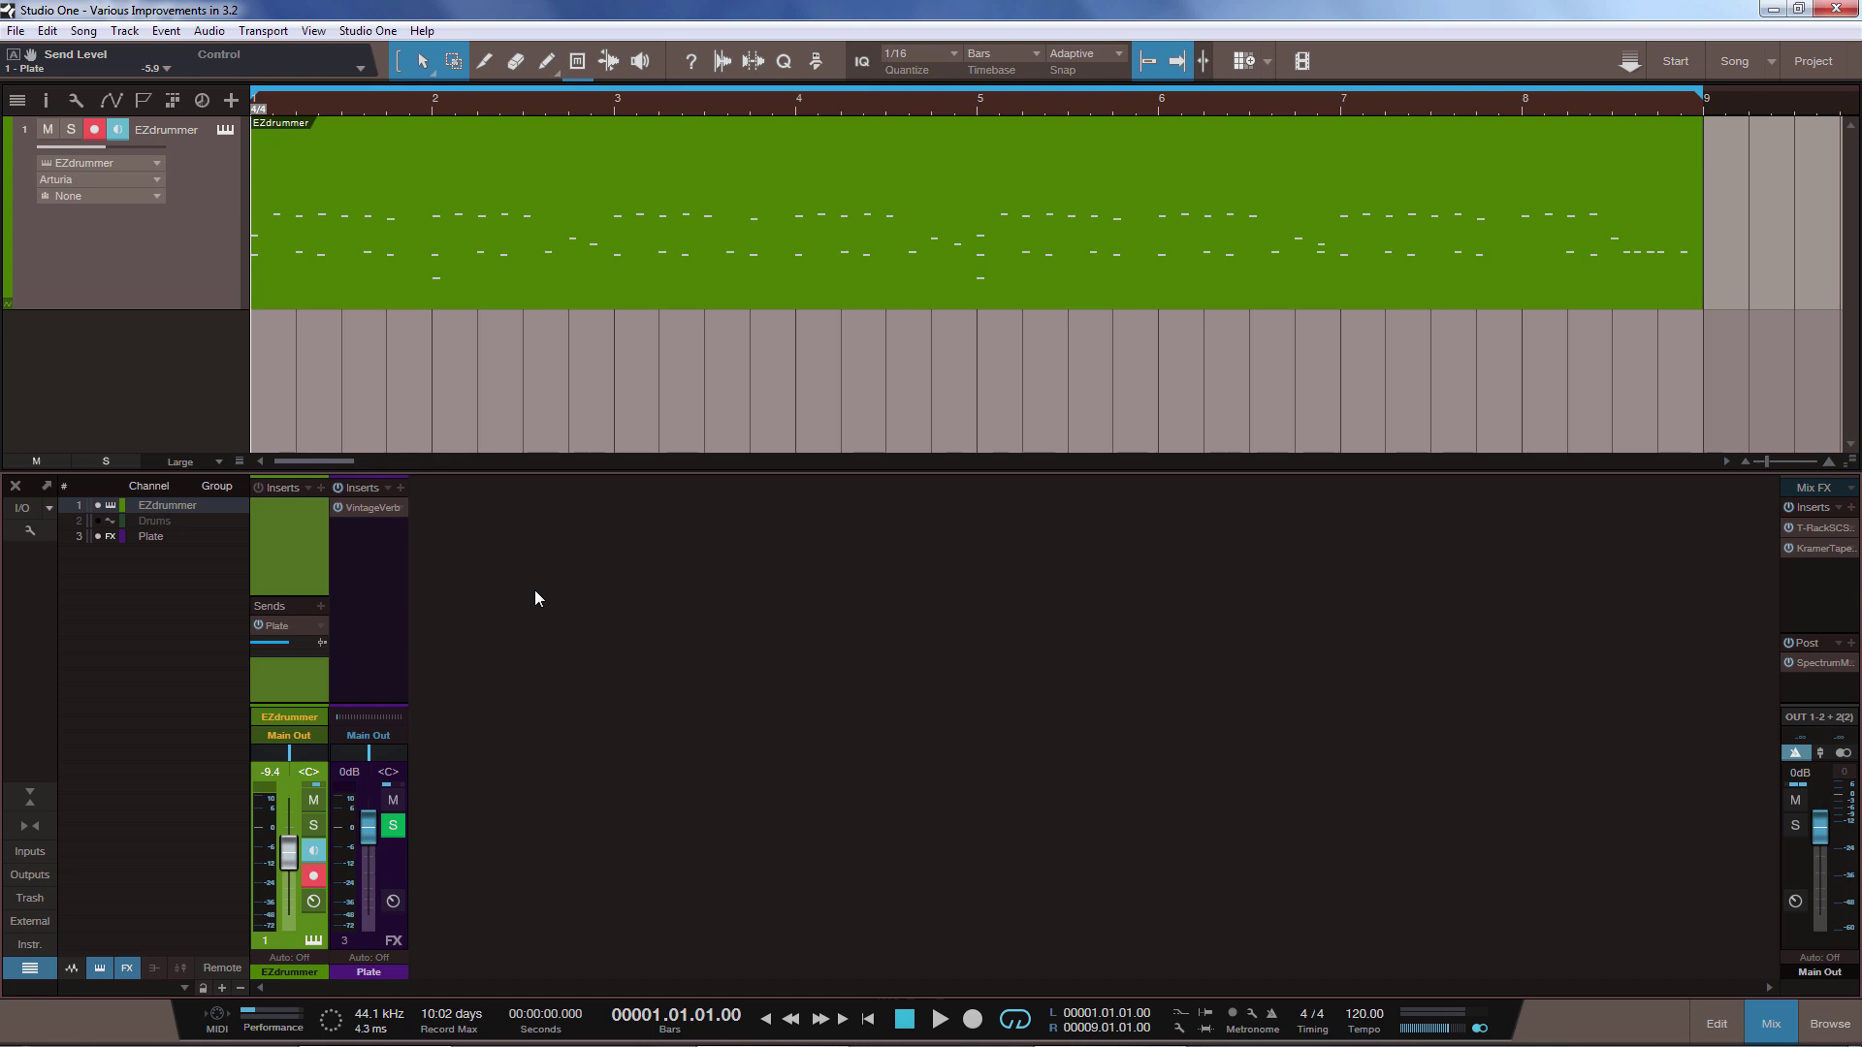
Close the mixer and view the Main Out's Kramer Tape Stereo and T-RackS CS Bus Comp inserts
{"action": "key", "text": "F3"}
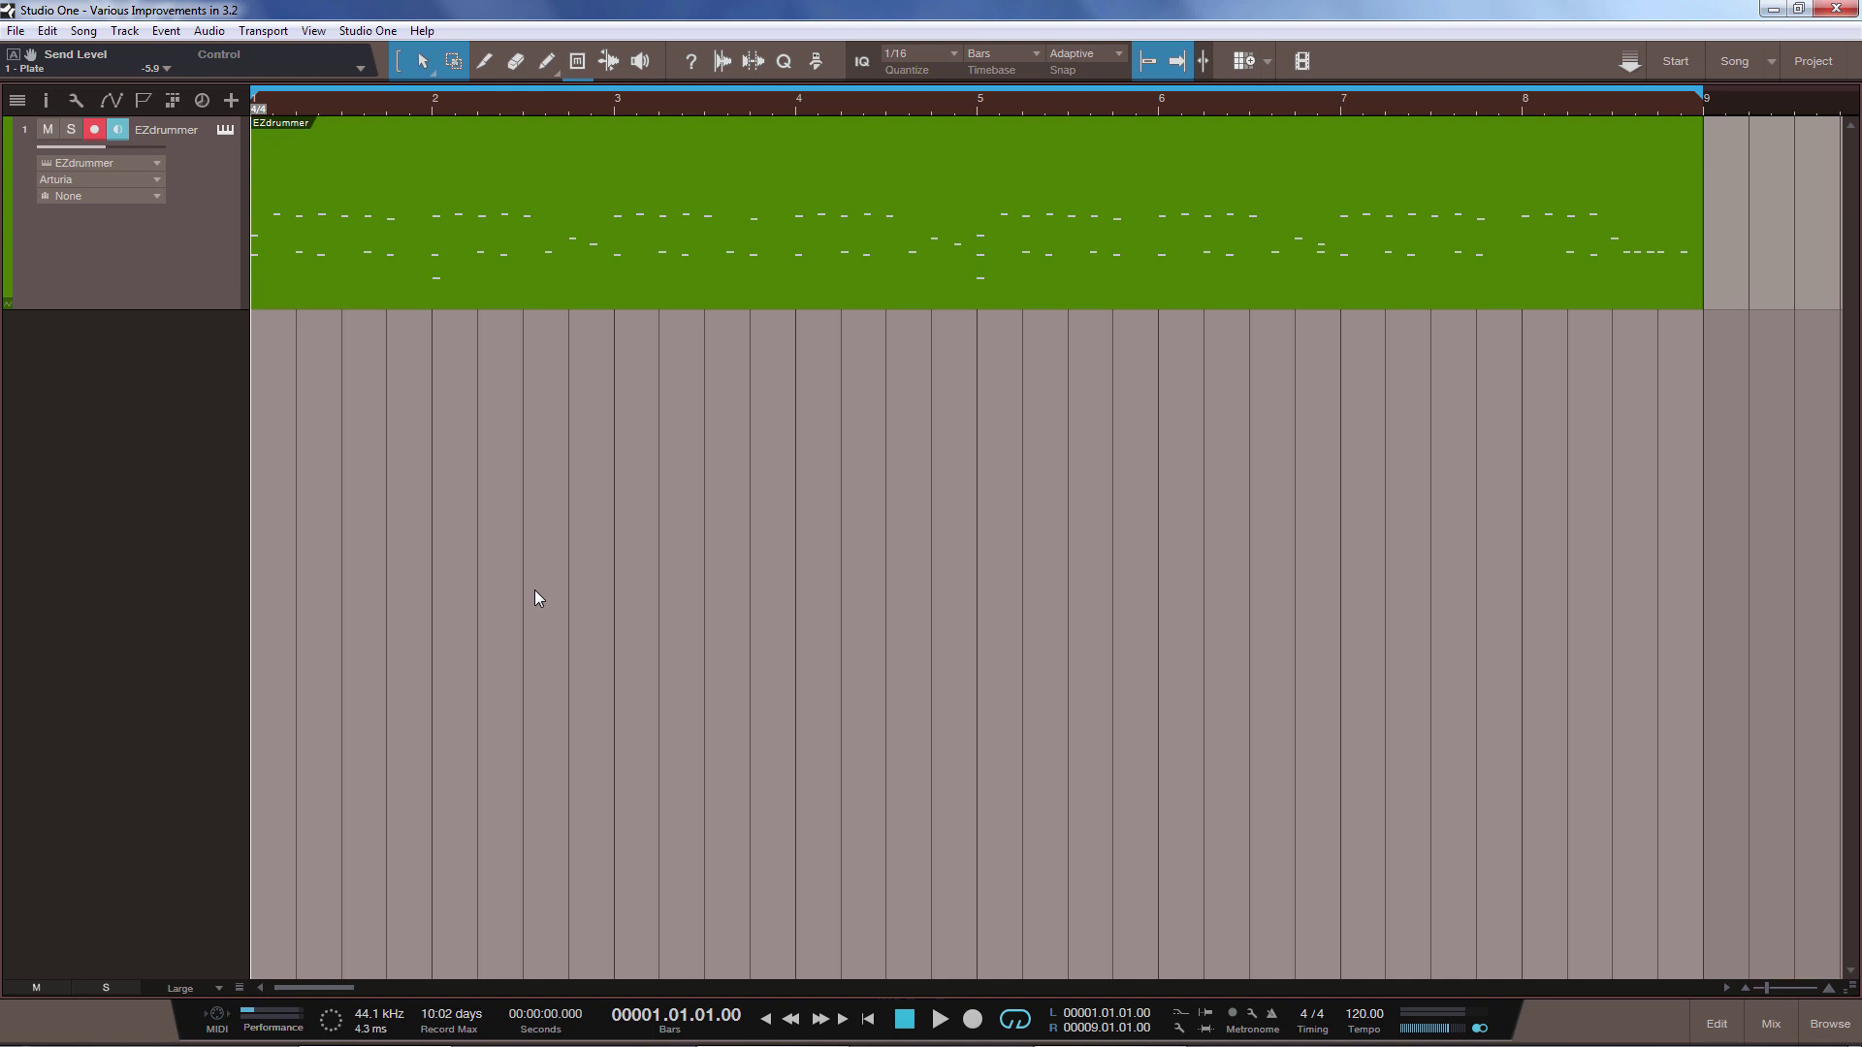
{"action": "left_click", "coordinate": [1422, 1018]}
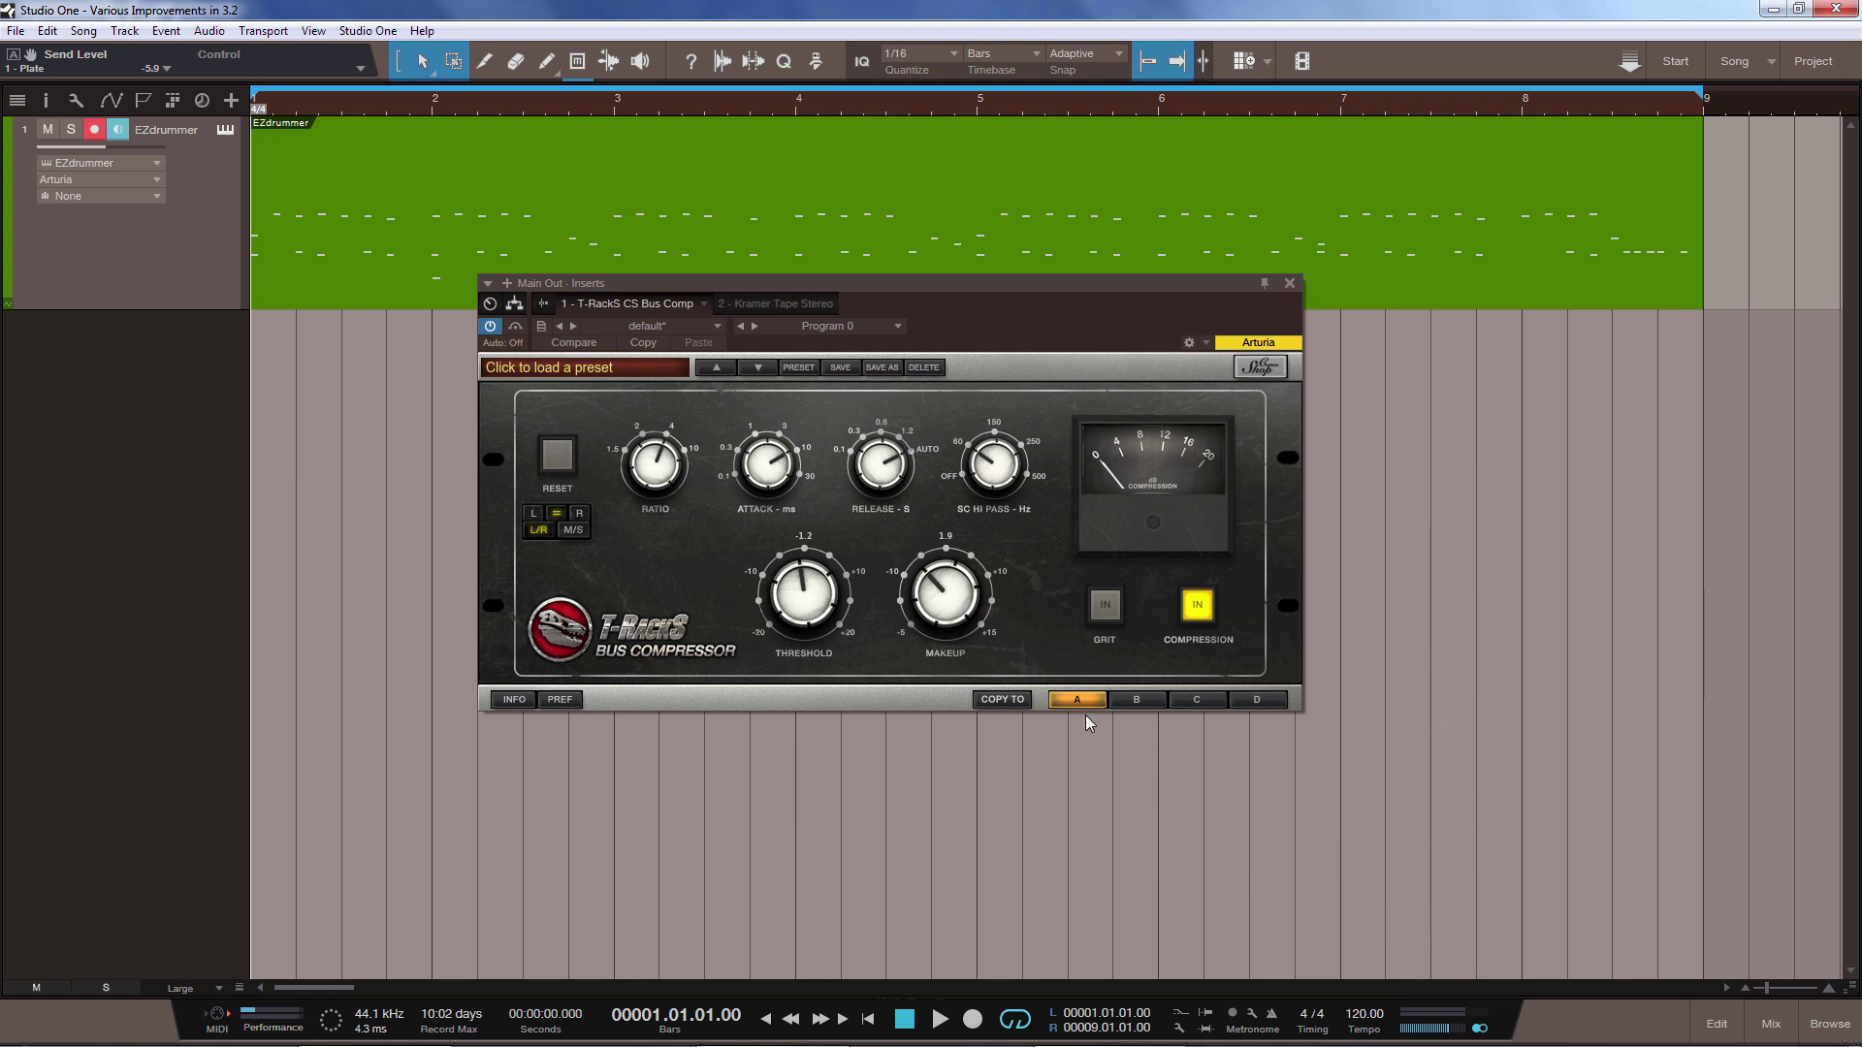
{"action": "left_click", "coordinate": [794, 304]}
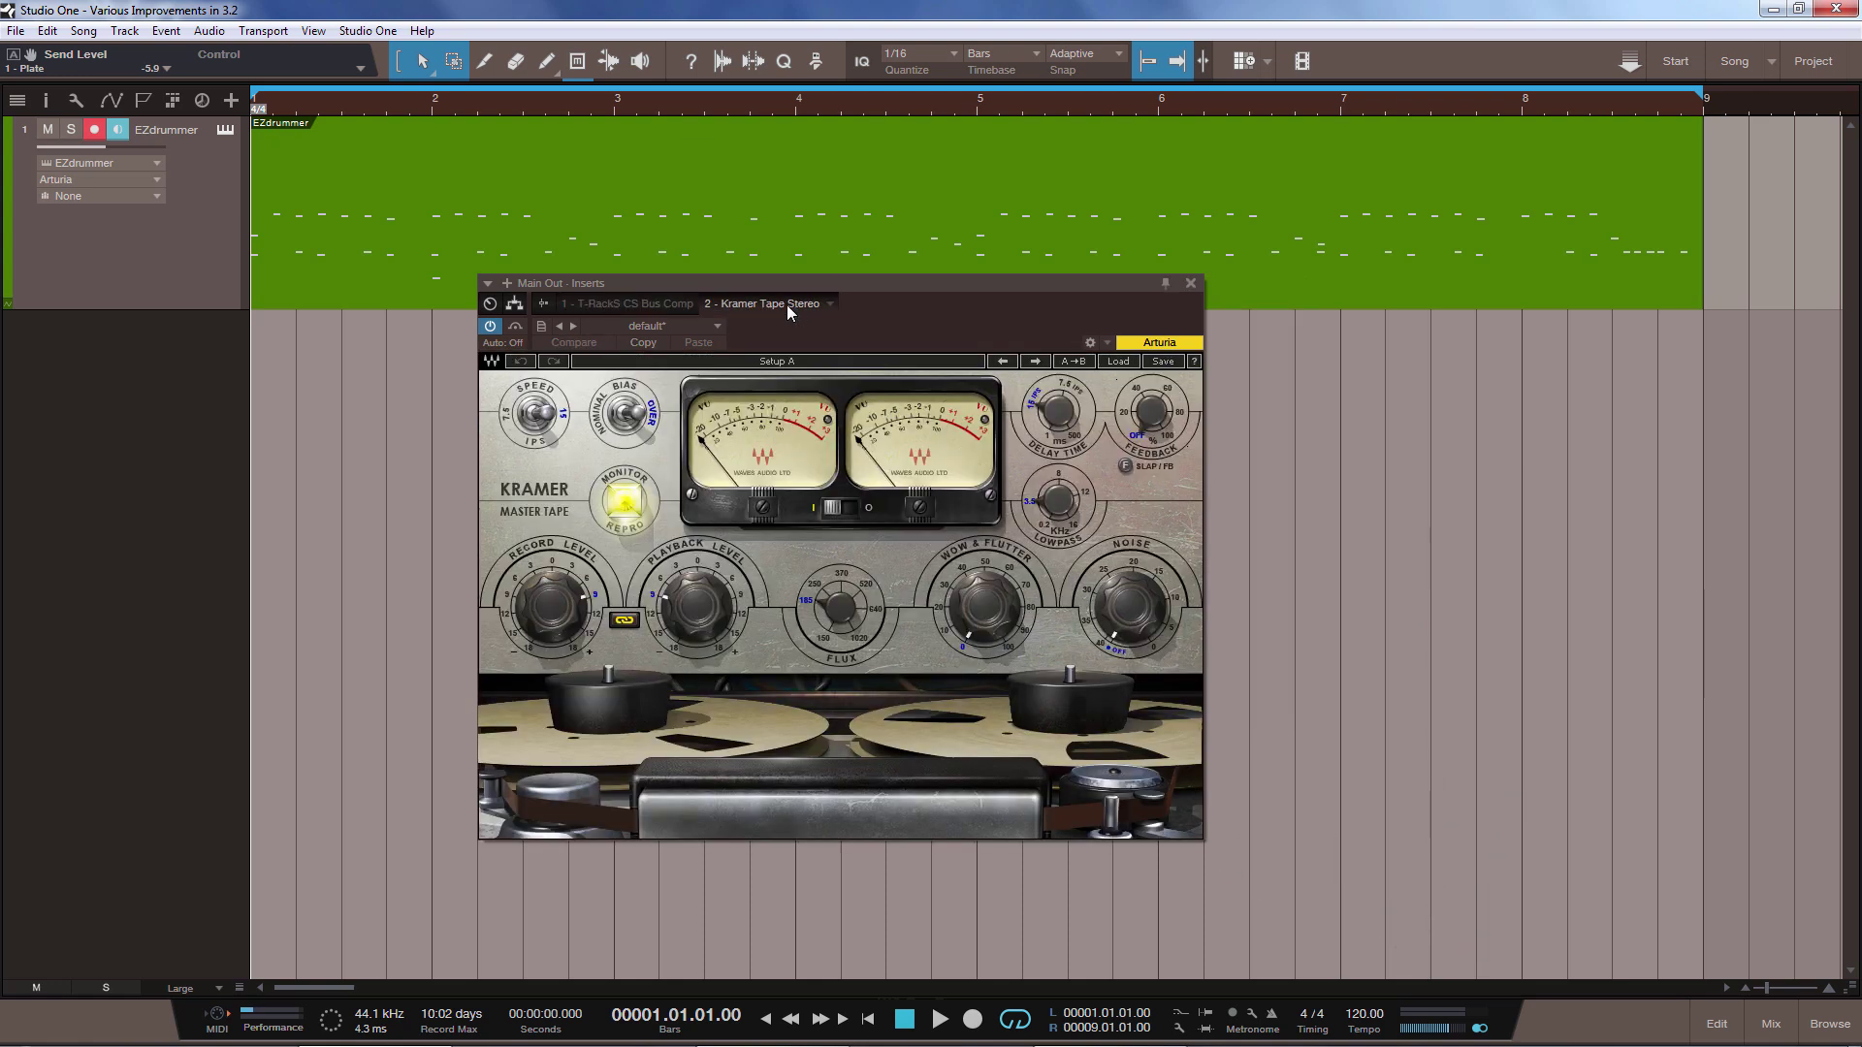
{"action": "left_click", "coordinate": [638, 304]}
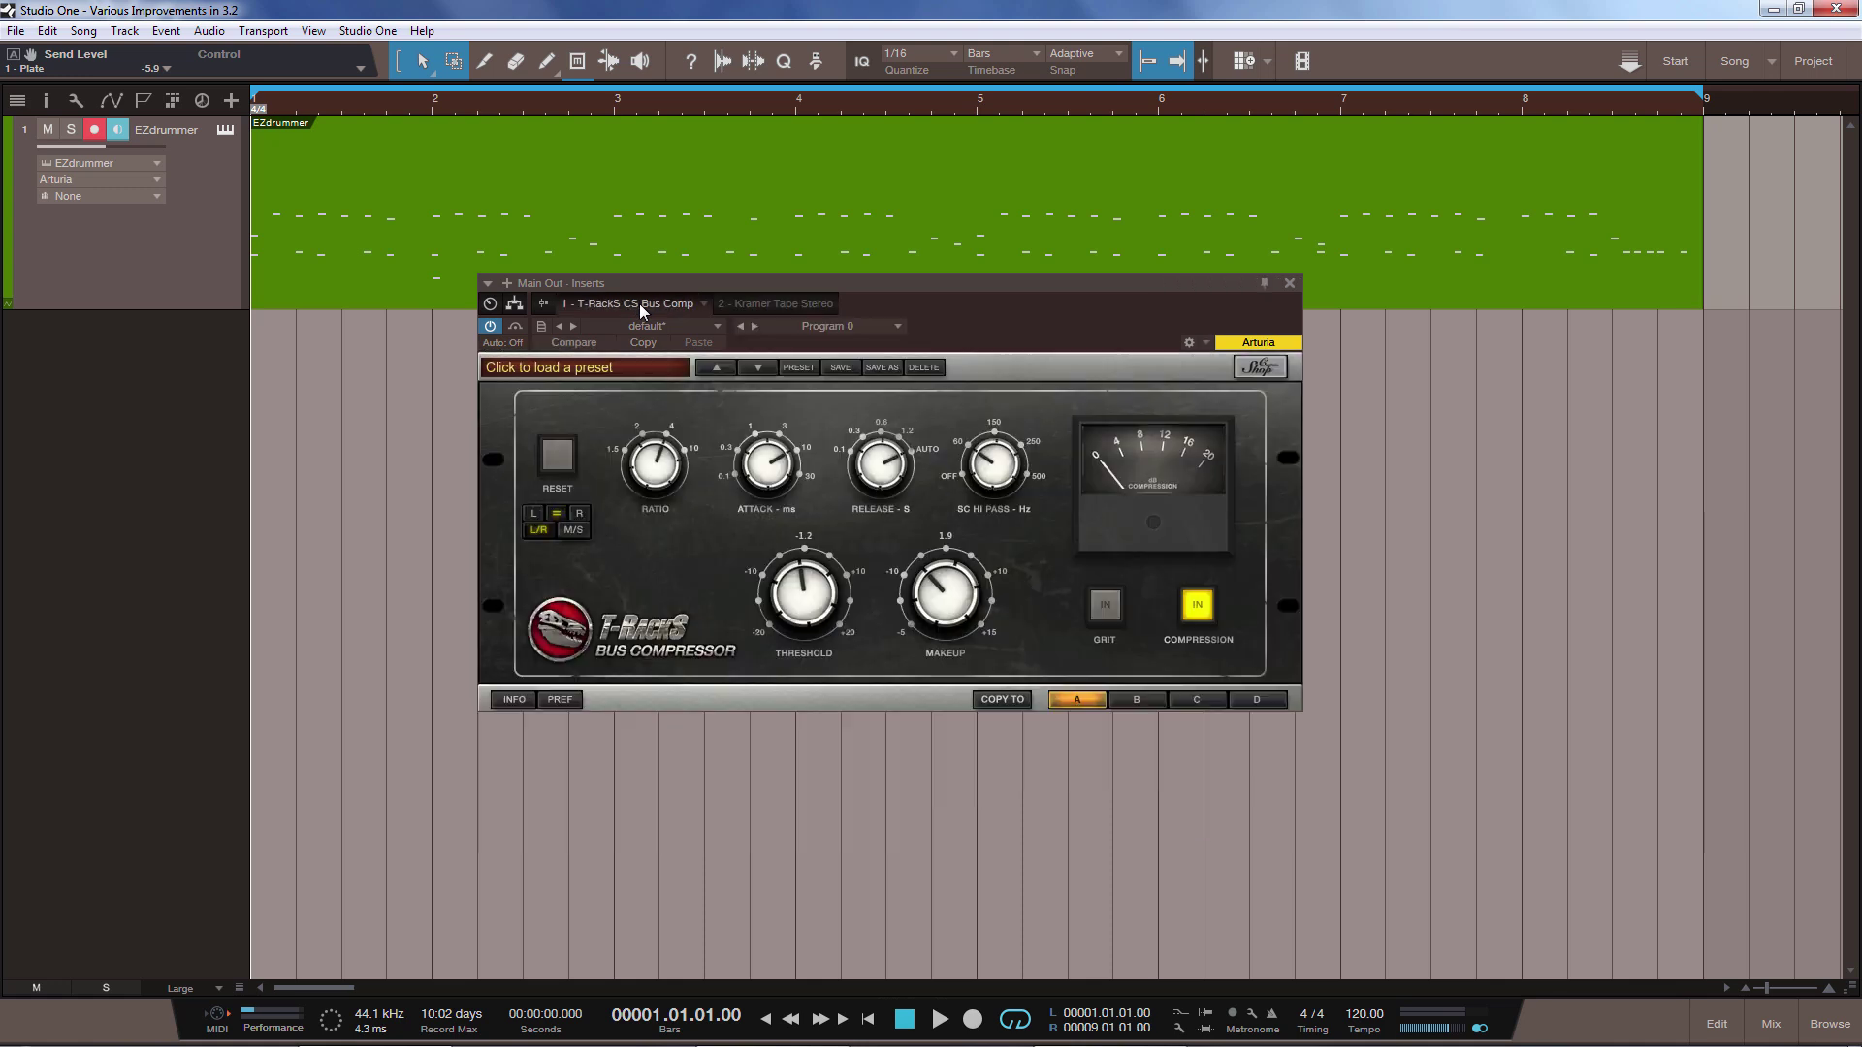
Switch between the Main Out post-fader Spectrum Meter and inserts, then close the plugin window
{"action": "left_click", "coordinate": [541, 304]}
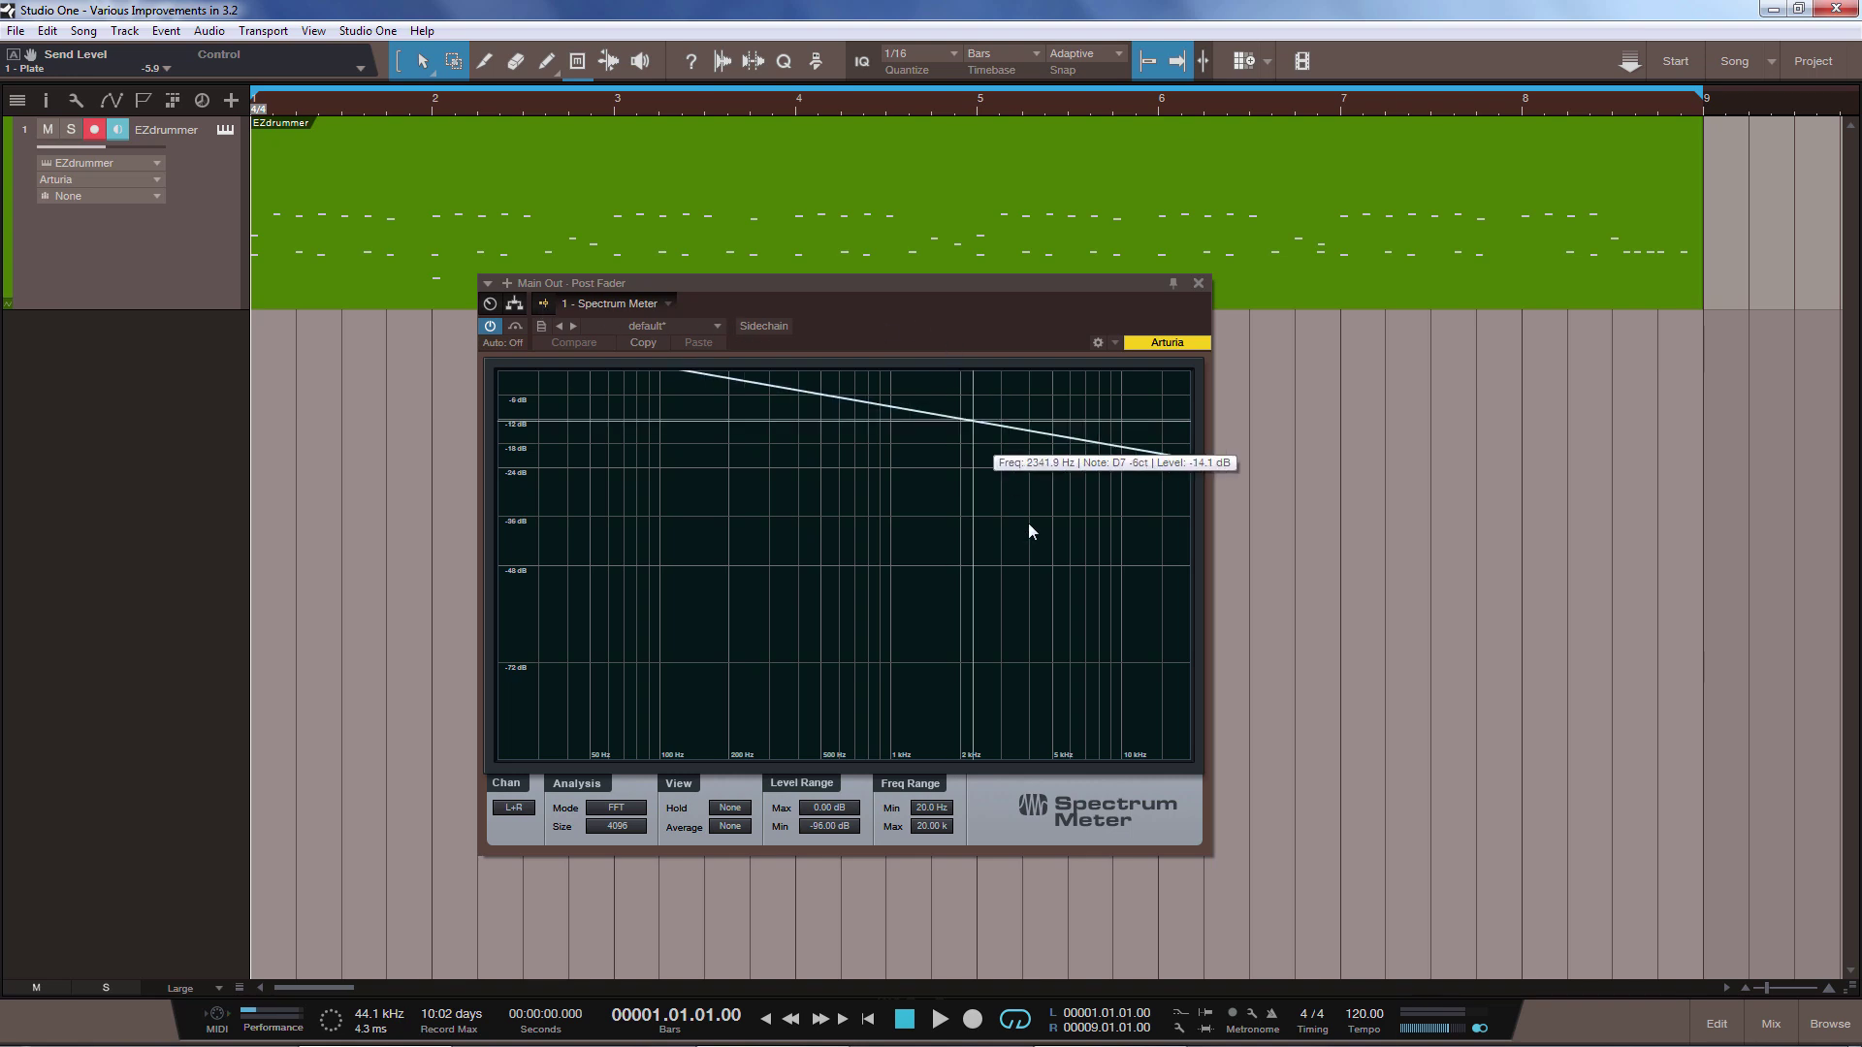
{"action": "left_click", "coordinate": [541, 305]}
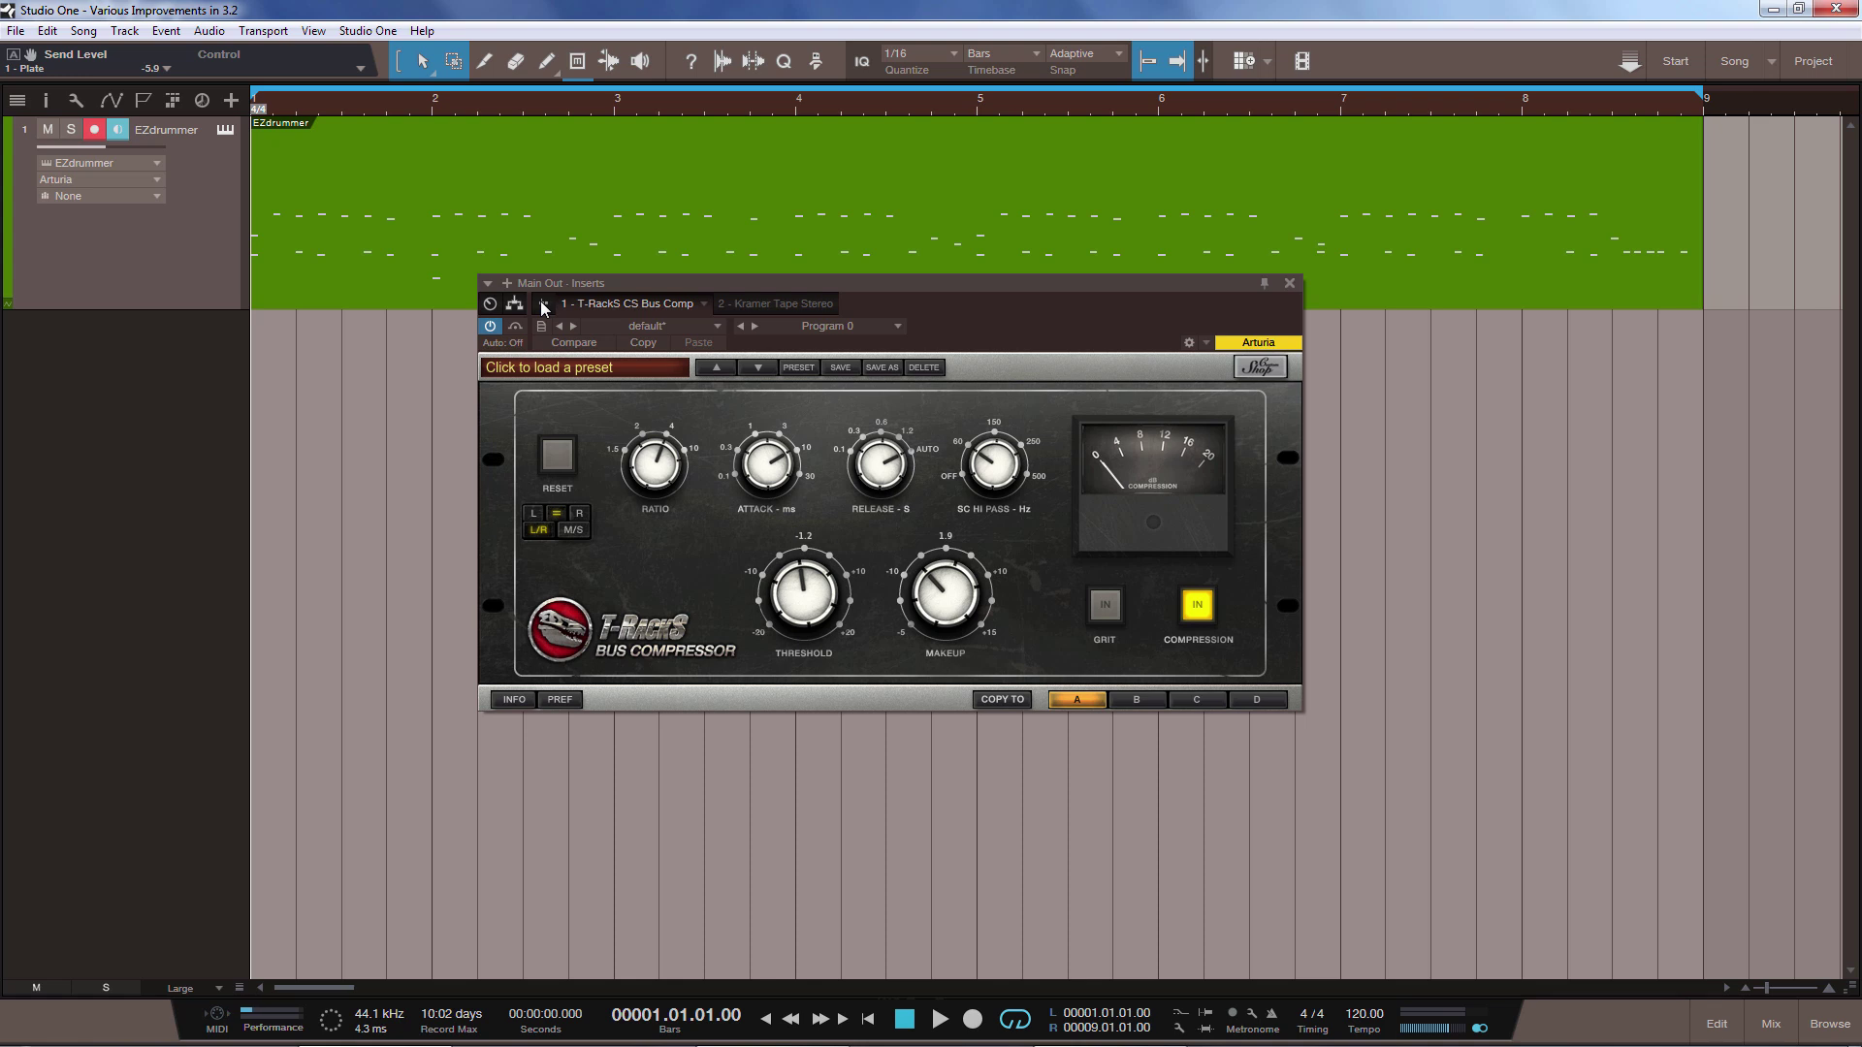
{"action": "left_click", "coordinate": [544, 304]}
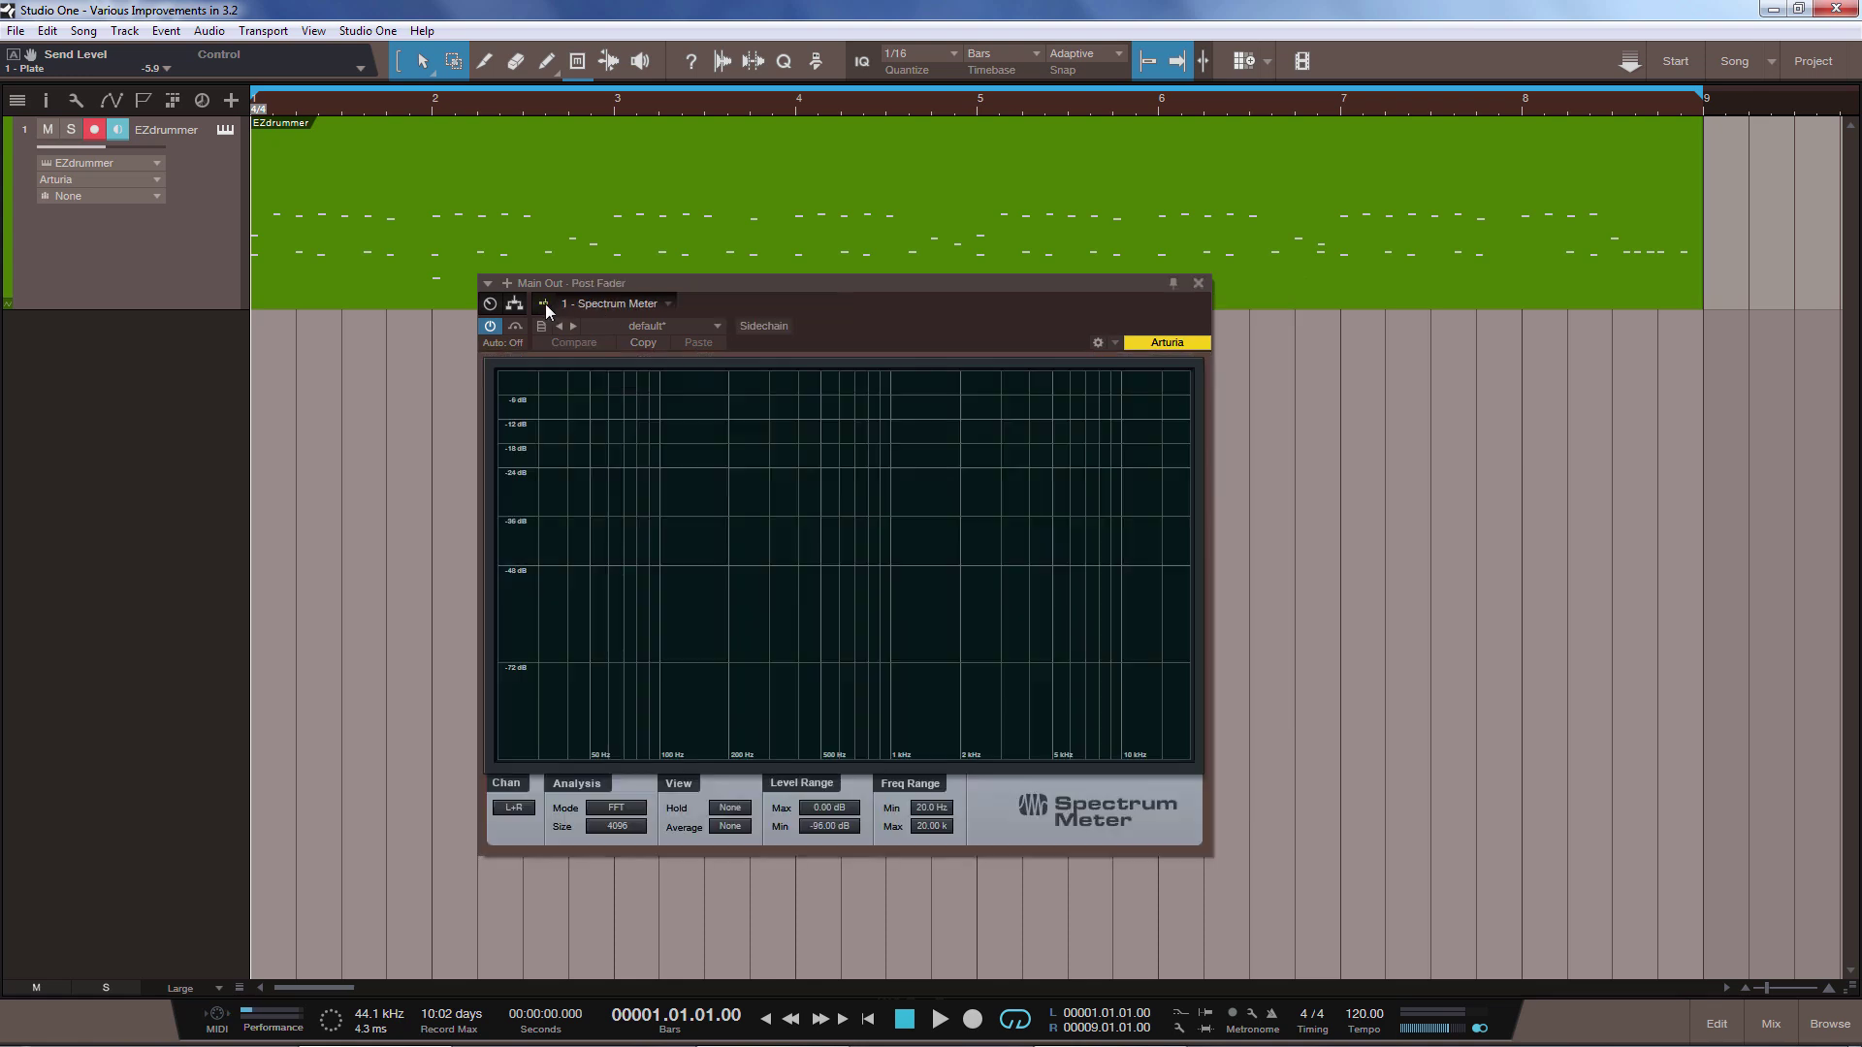
{"action": "left_click", "coordinate": [544, 304]}
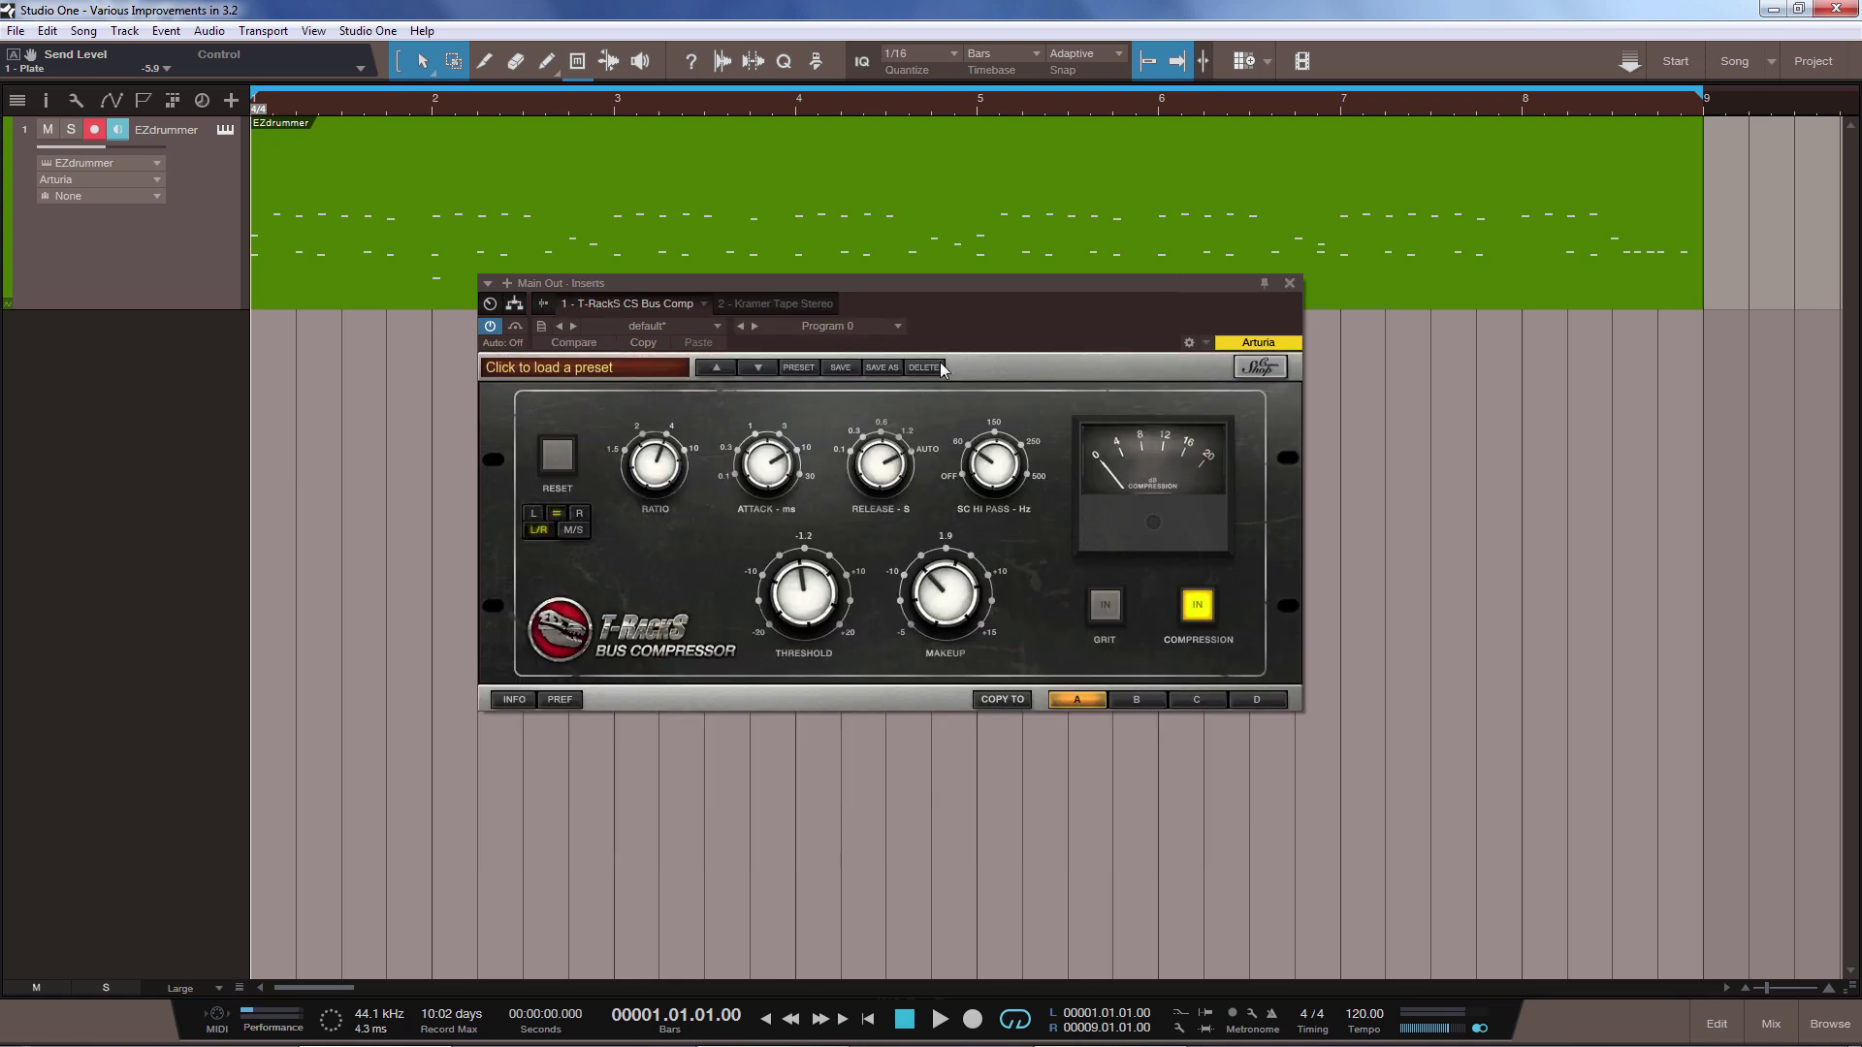
{"action": "left_click", "coordinate": [1290, 282]}
{"action": "left_click", "coordinate": [1421, 1018]}
{"action": "left_click", "coordinate": [1289, 284]}
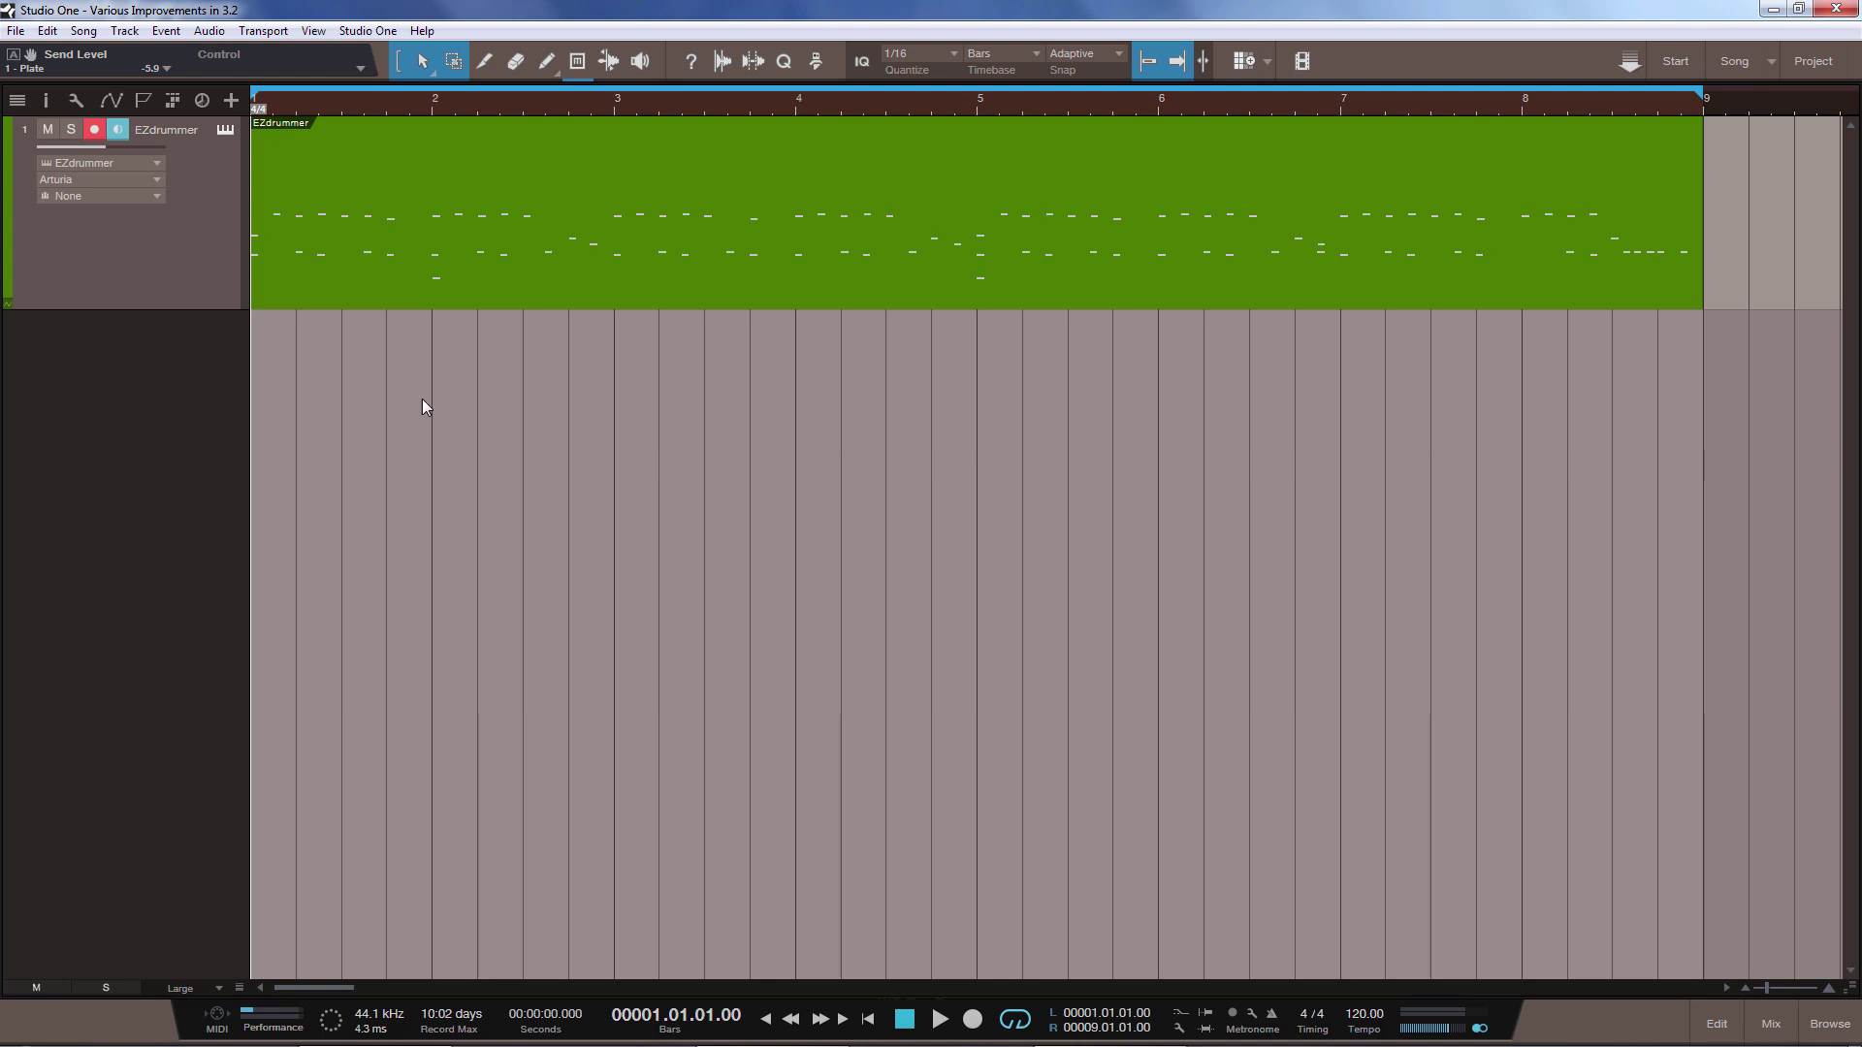
Place the playhead just before bar 3 and enable the play start marker
{"action": "left_click", "coordinate": [262, 30]}
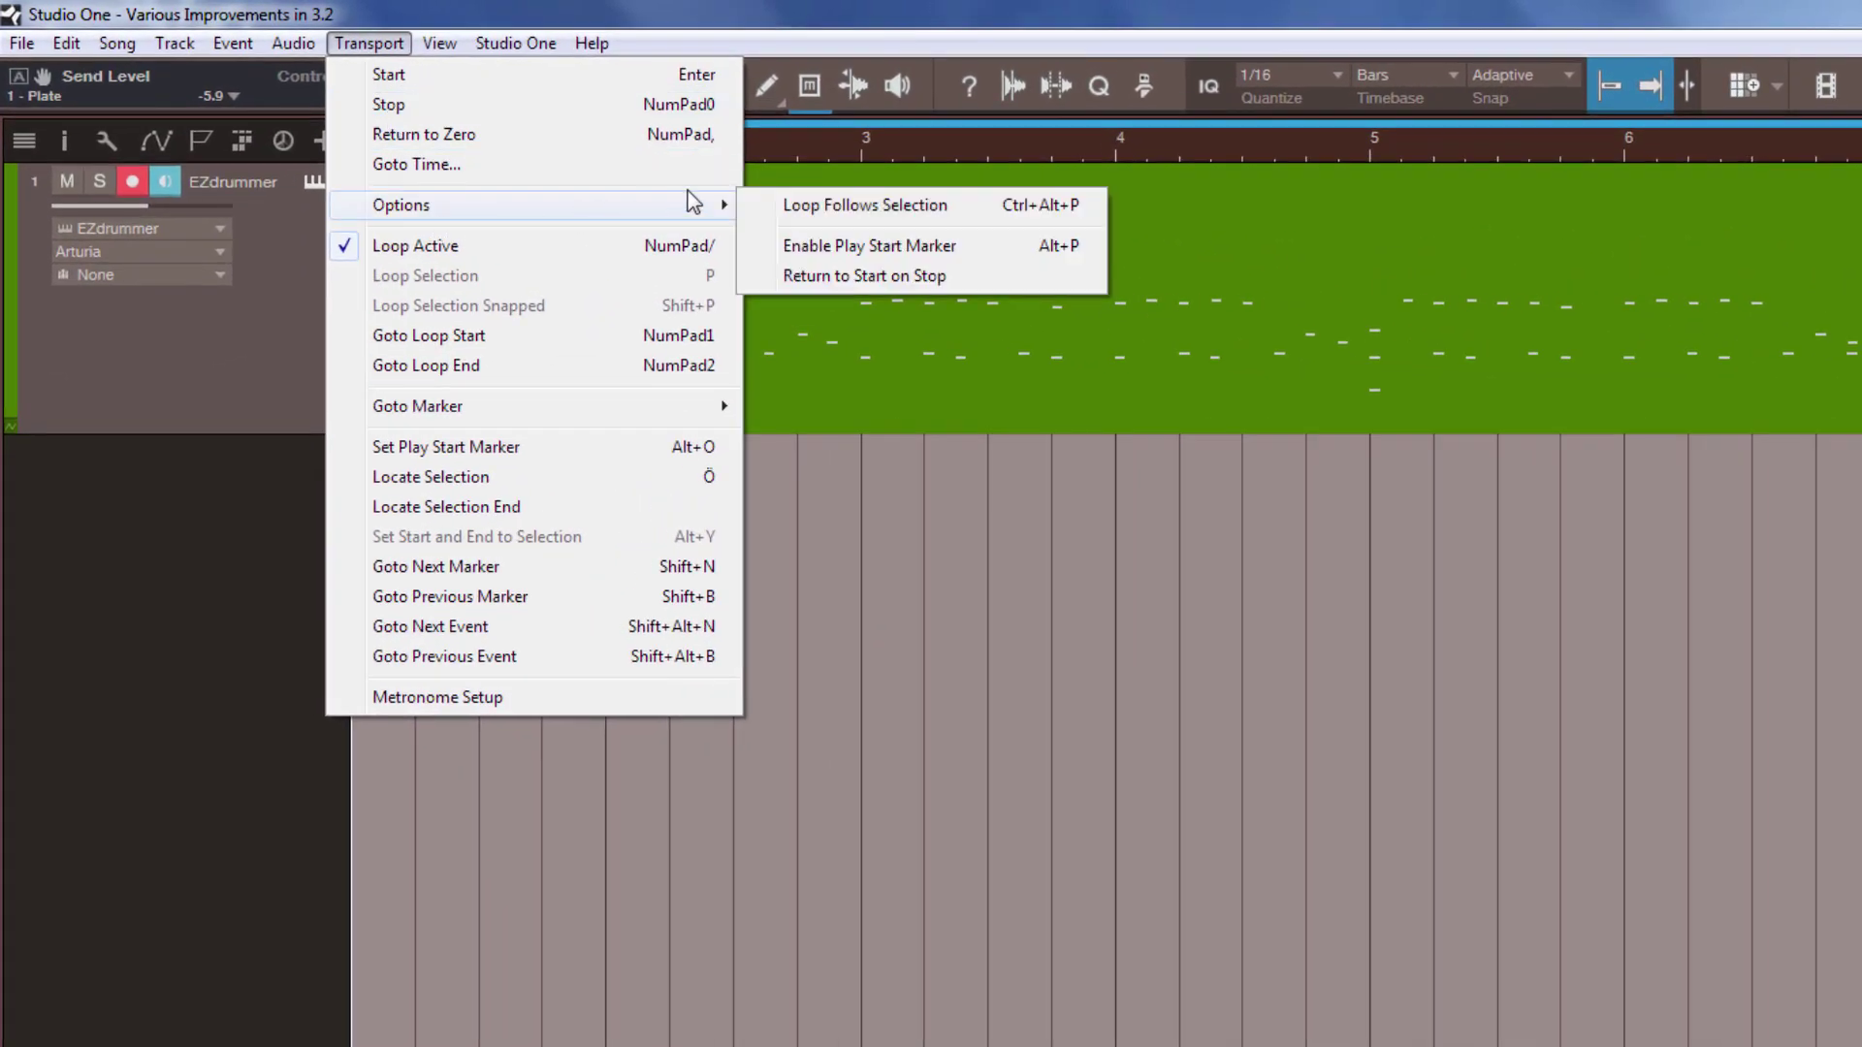
{"action": "mouse_move", "coordinate": [714, 206]}
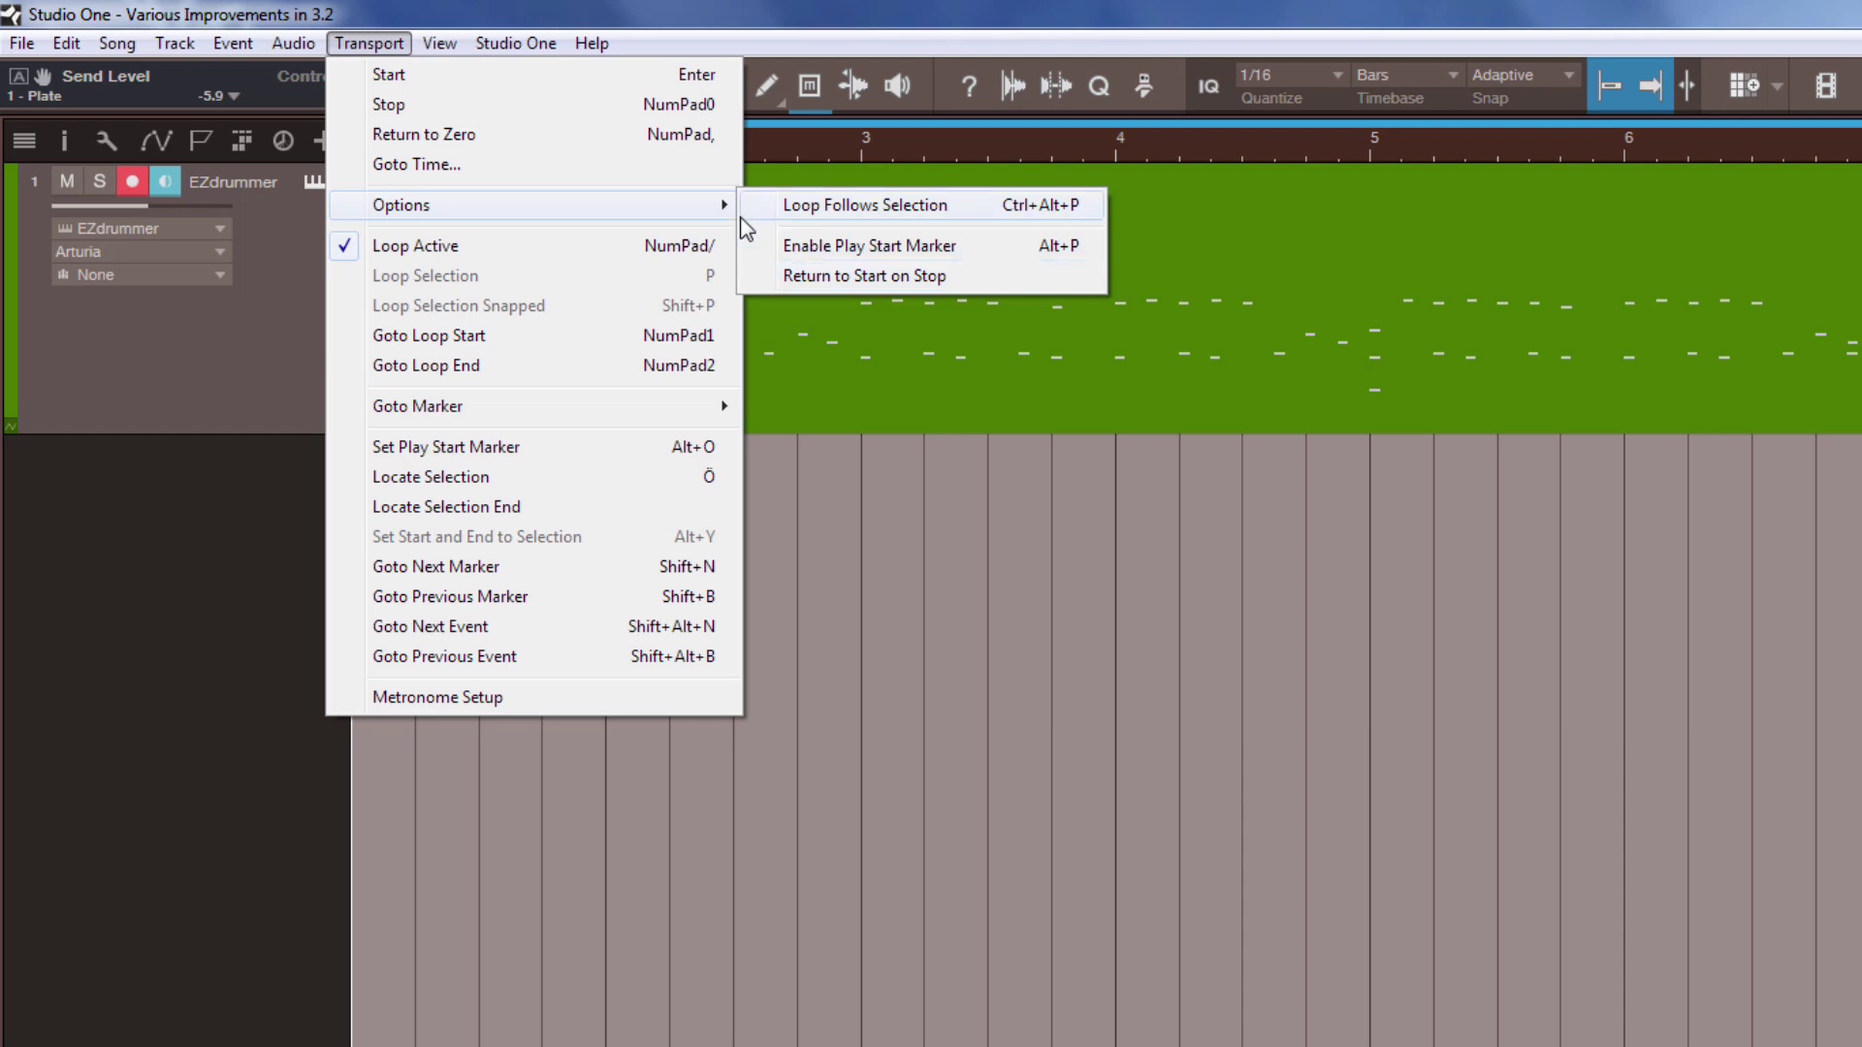
{"action": "left_click", "coordinate": [852, 11]}
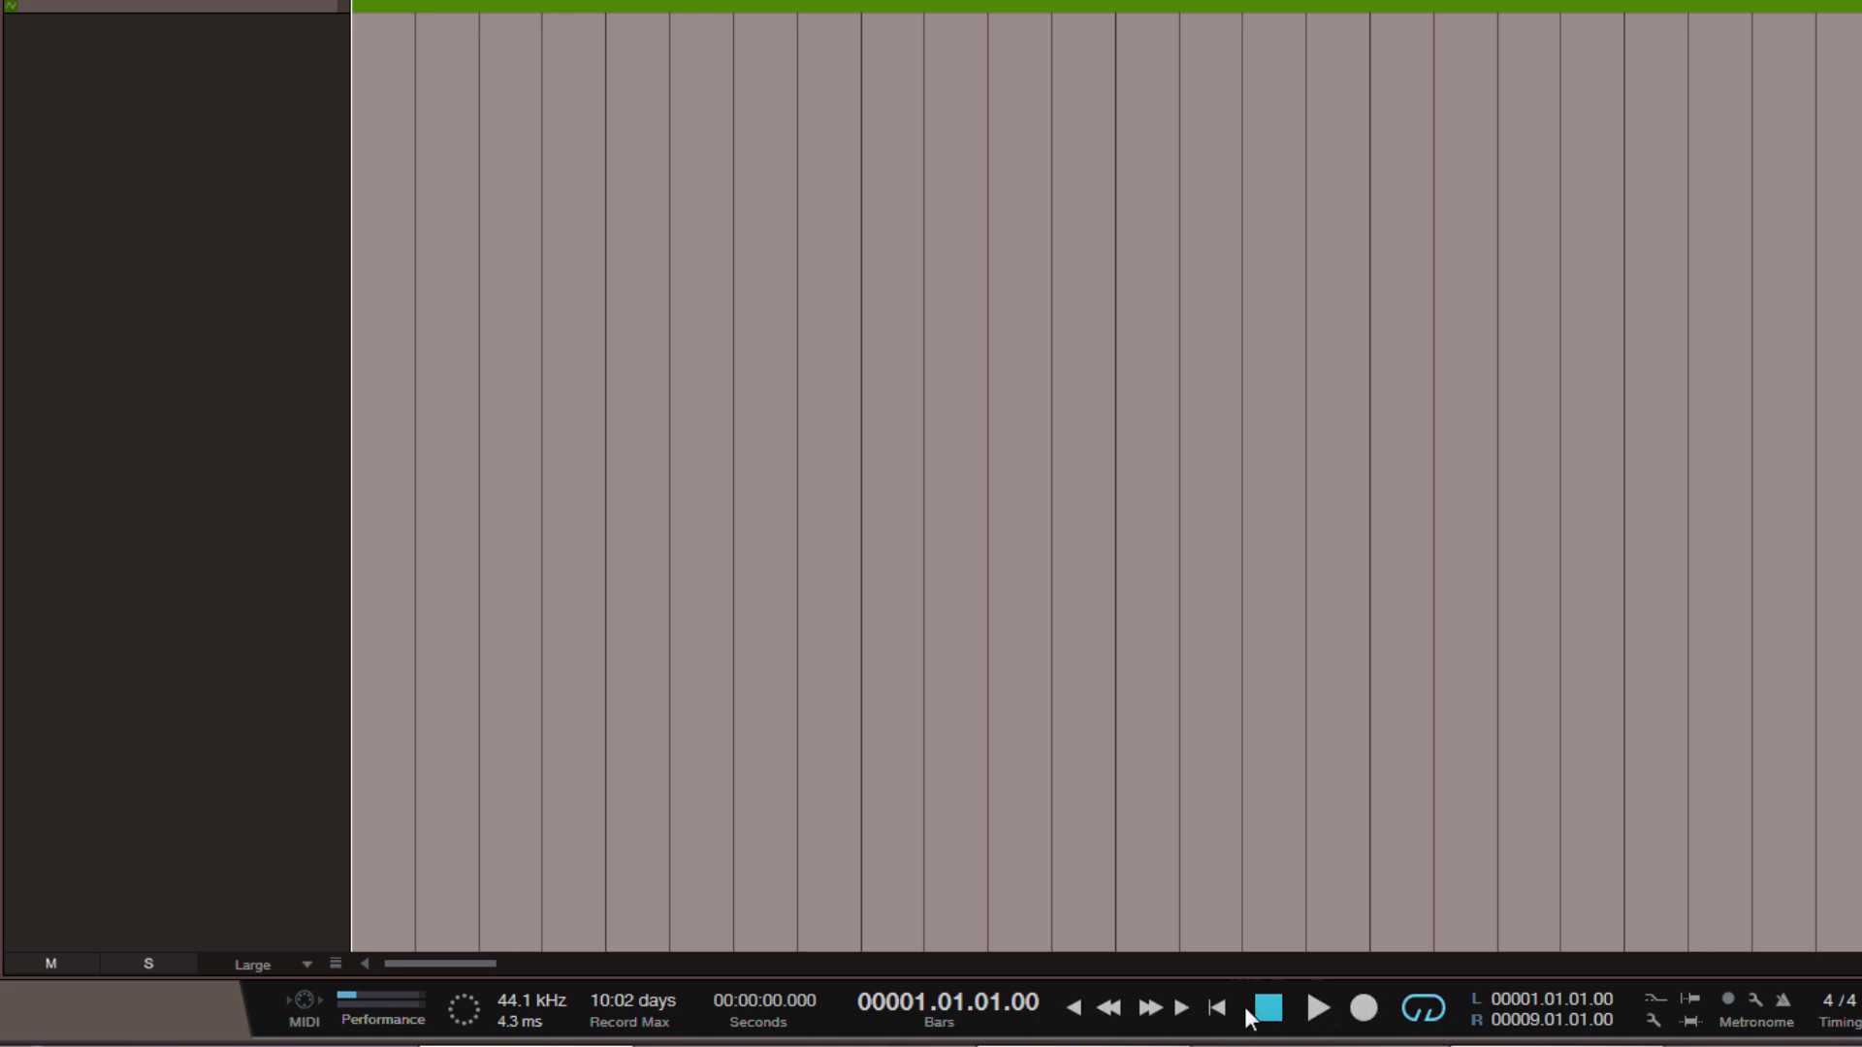
{"action": "right_click", "coordinate": [1268, 1012]}
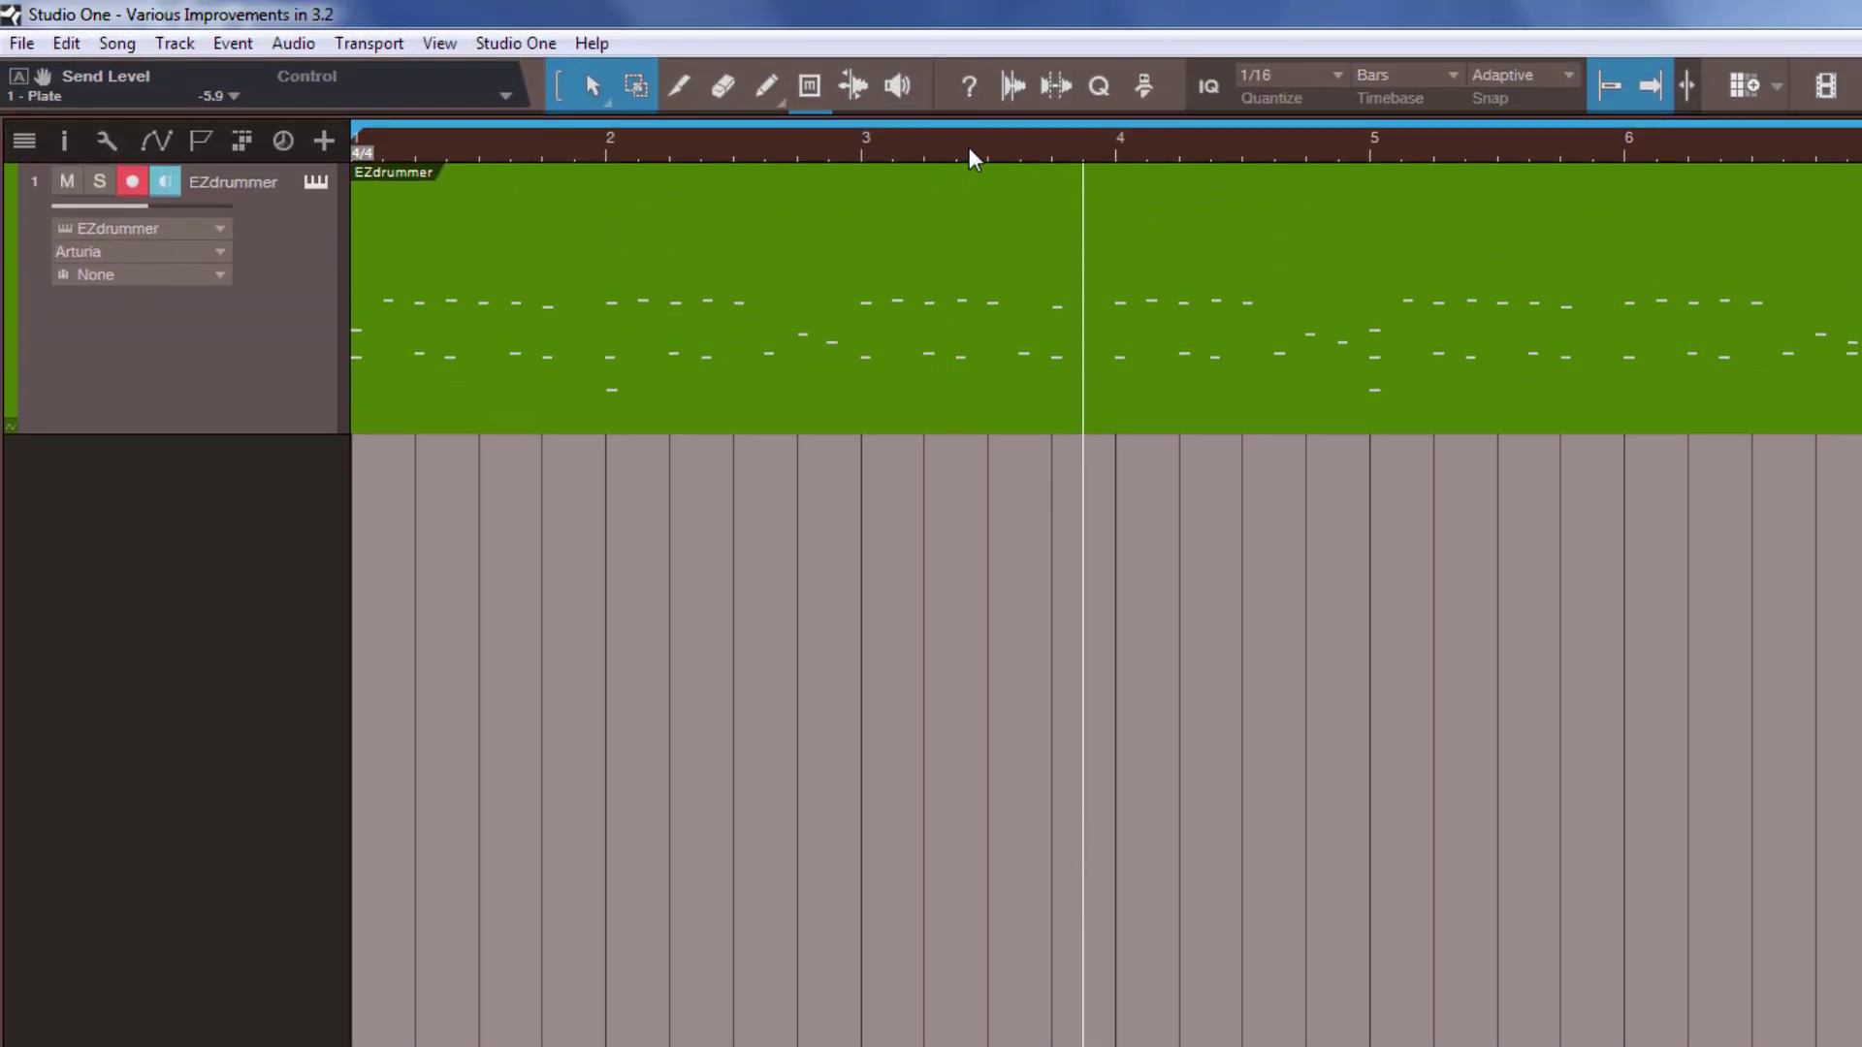
{"action": "right_click", "coordinate": [969, 151]}
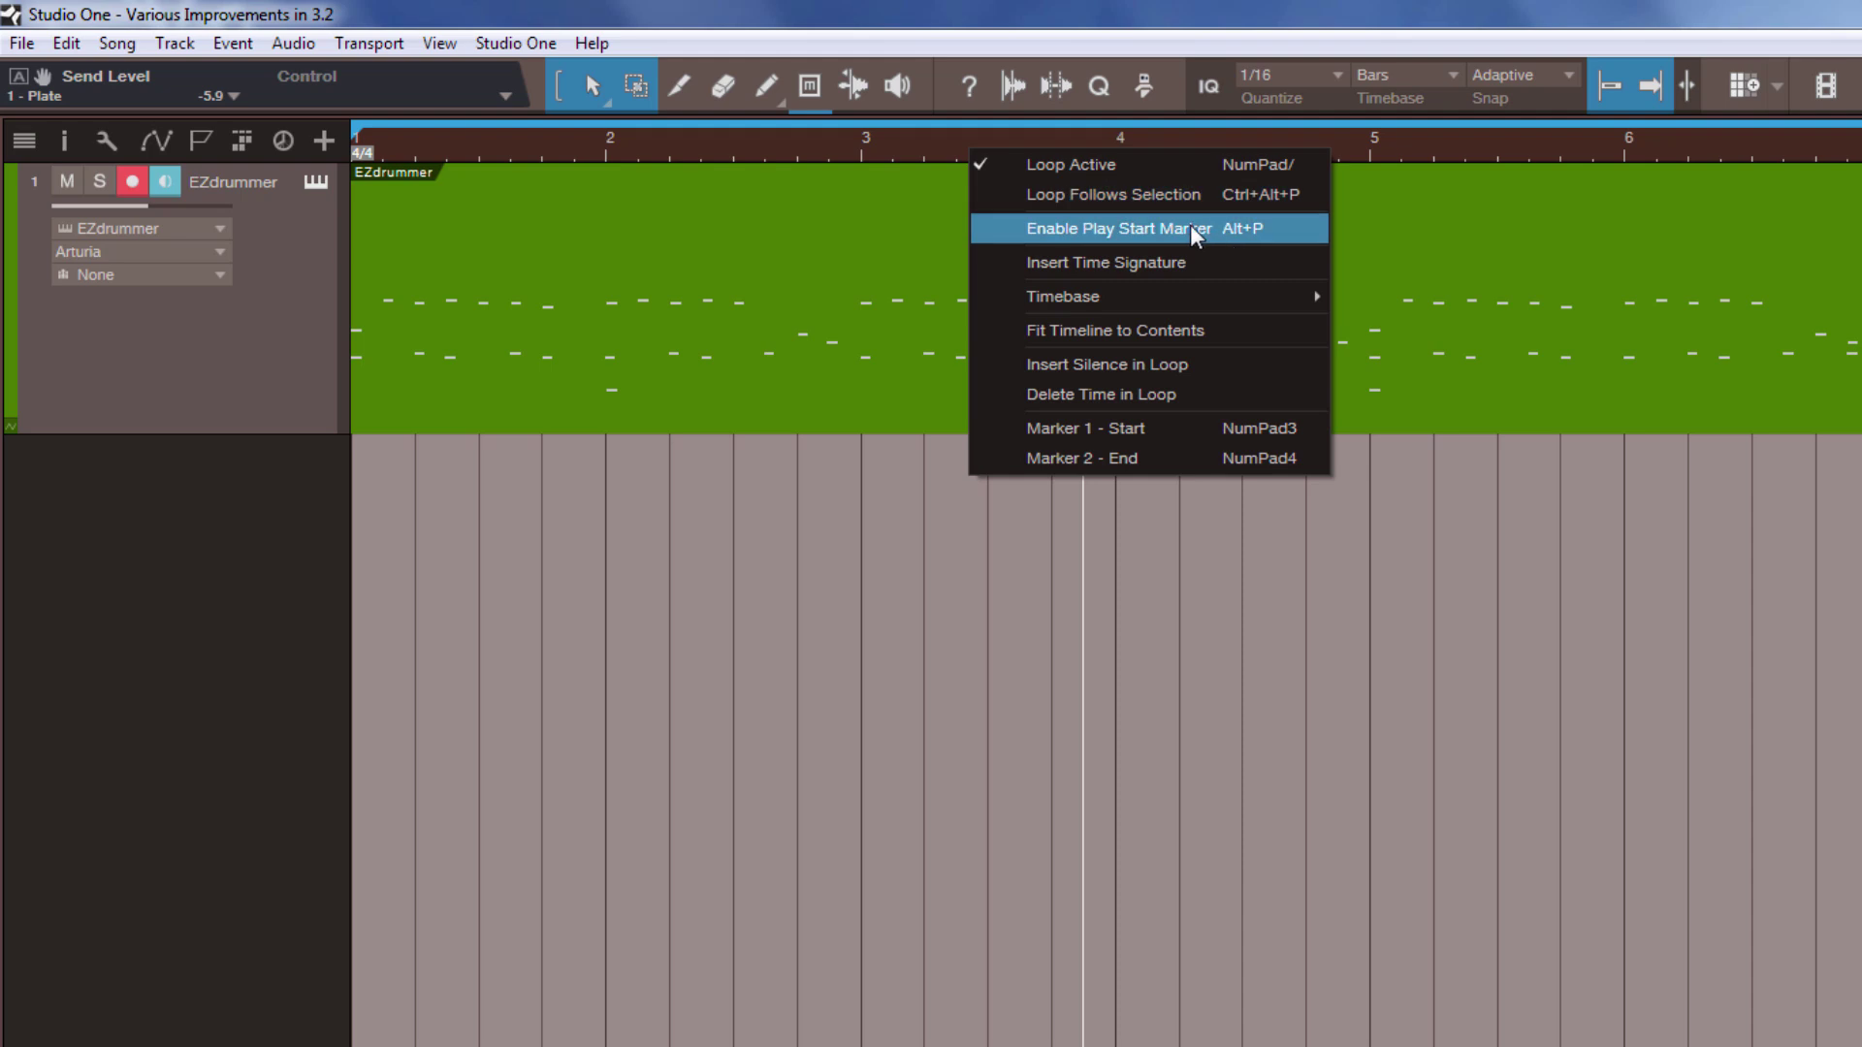
{"action": "left_click", "coordinate": [1091, 197]}
{"action": "right_click", "coordinate": [1026, 143]}
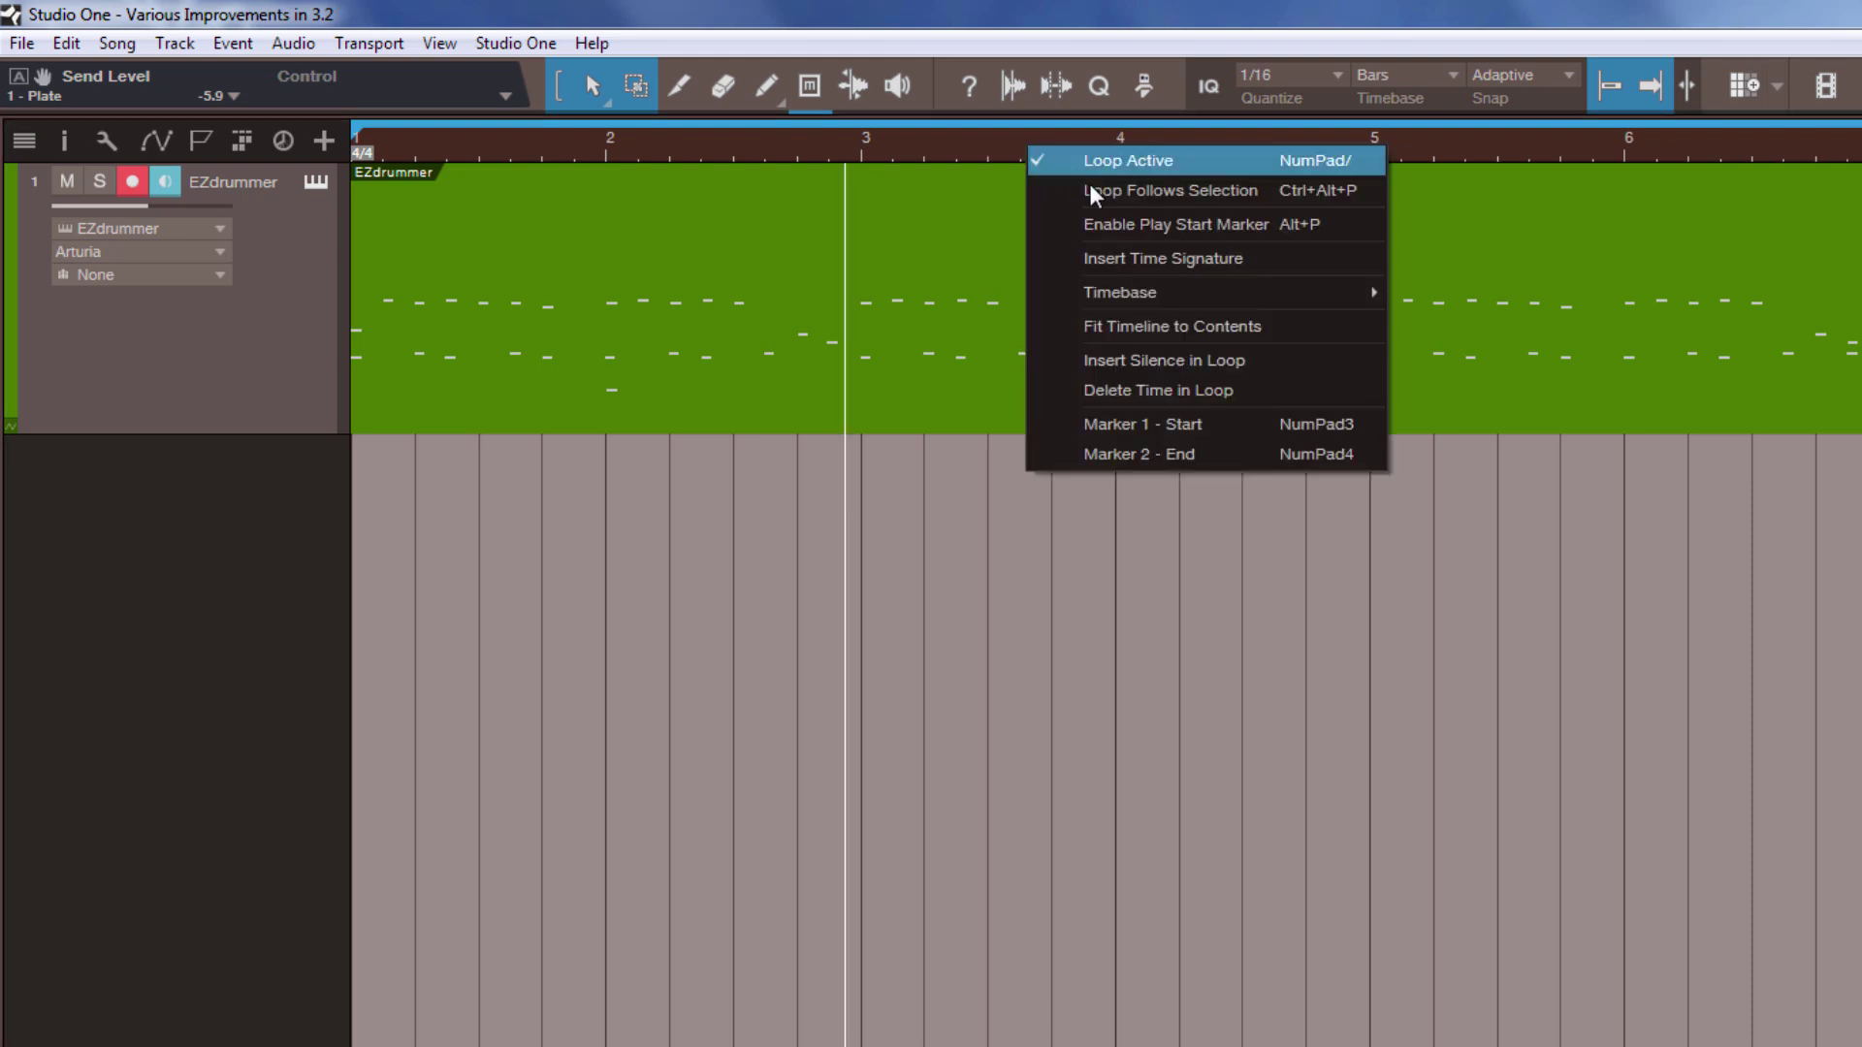
{"action": "left_click", "coordinate": [1191, 226]}
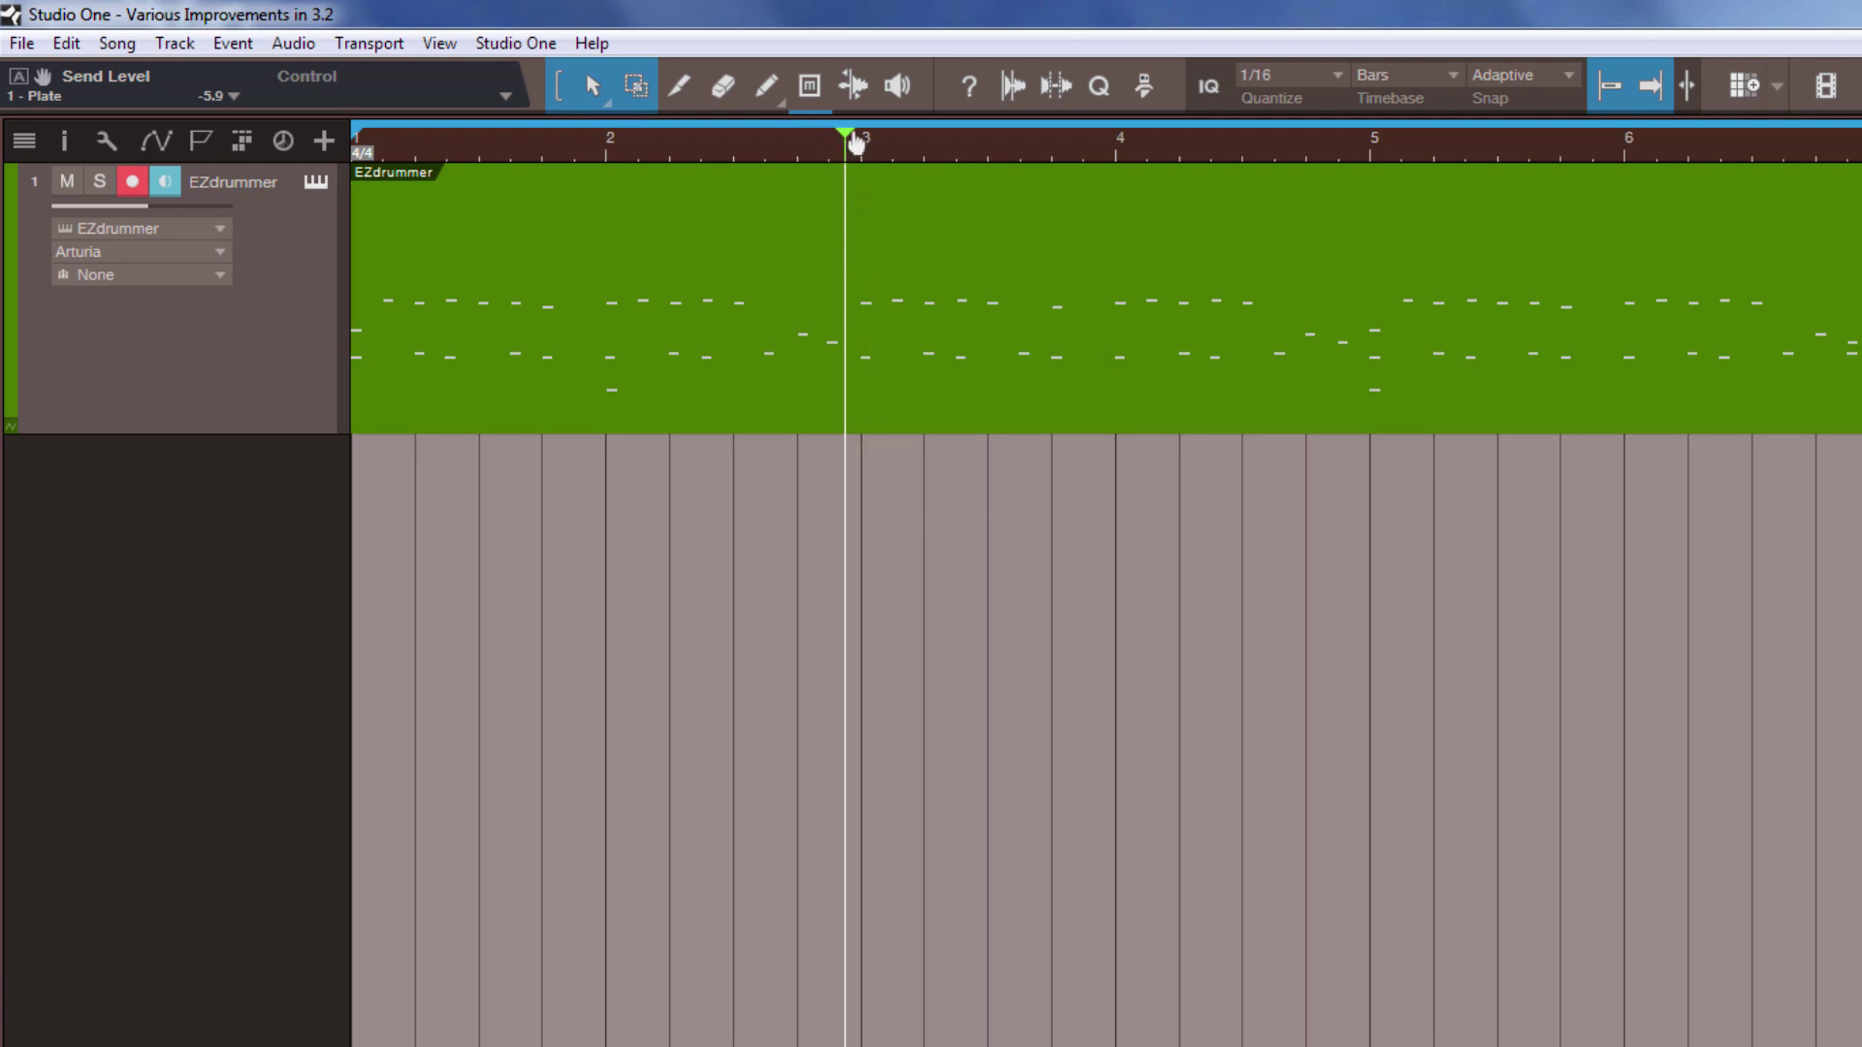
Start playback from different song positions, confirming it always restarts at bar 3
{"action": "left_click", "coordinate": [861, 144]}
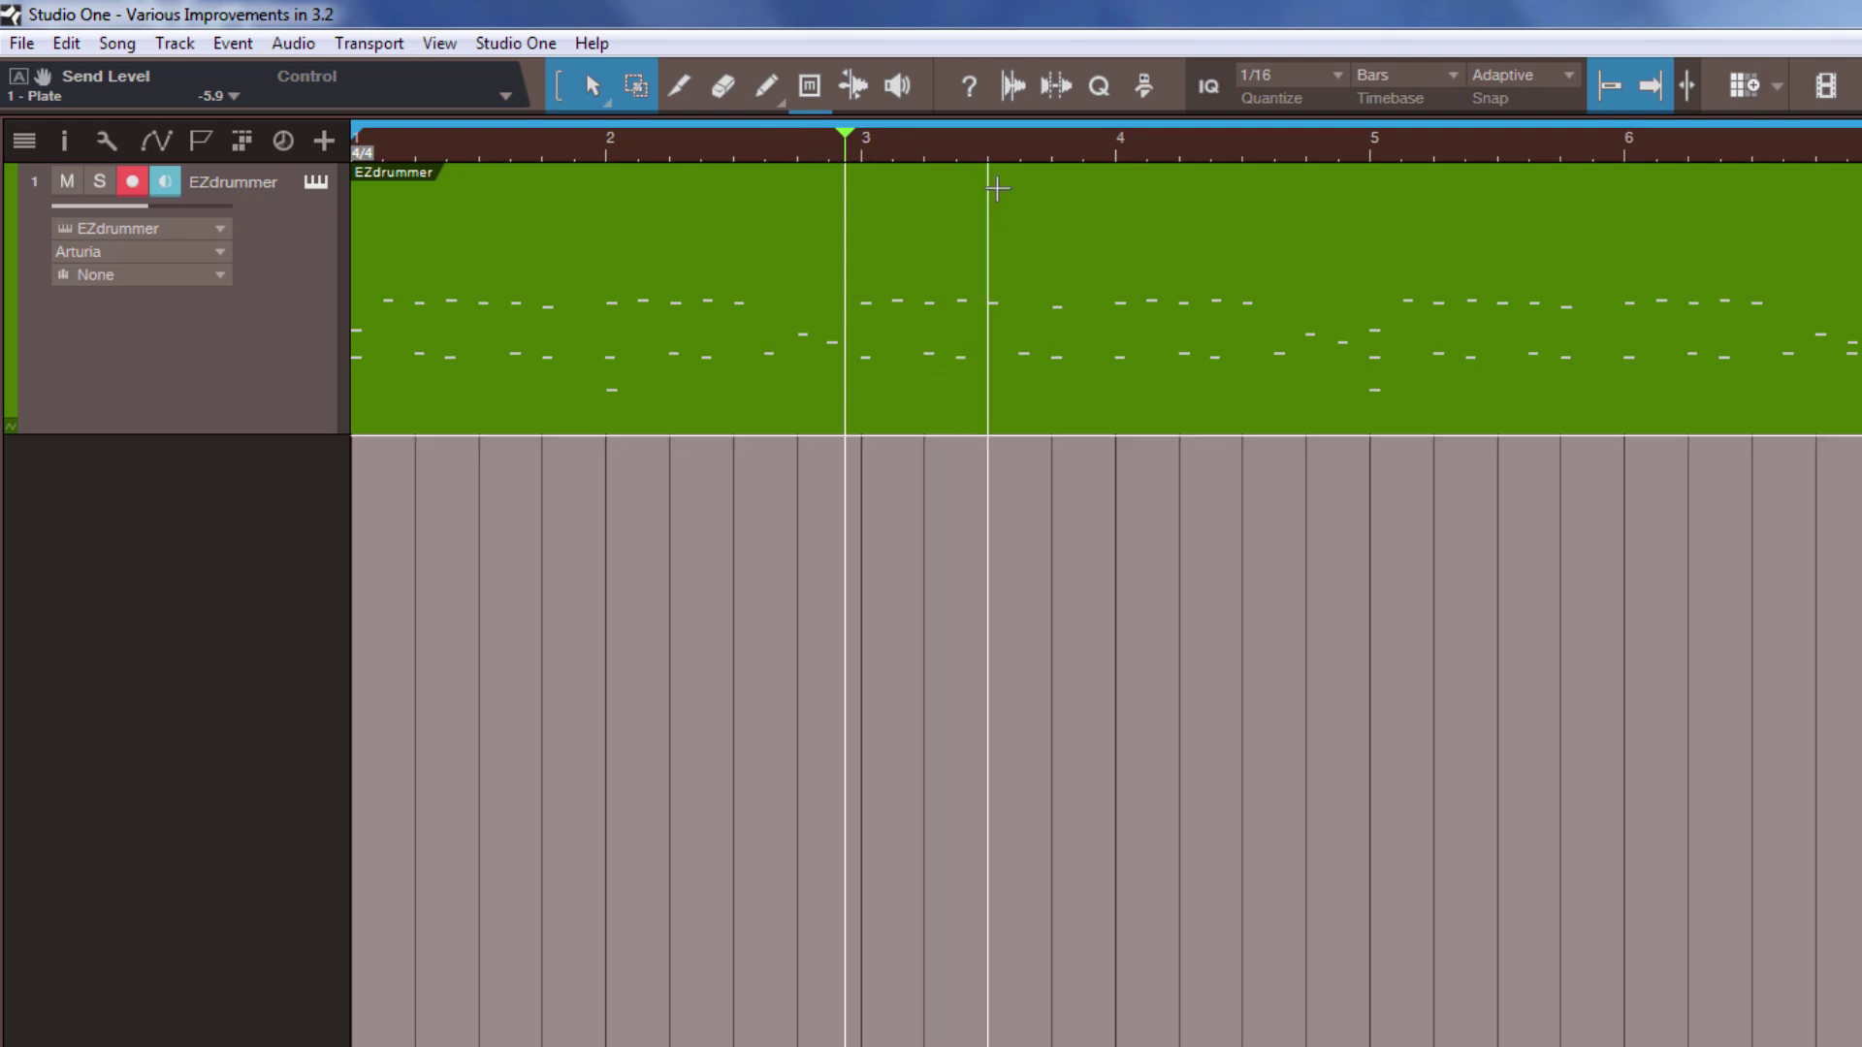
{"action": "left_click", "coordinate": [1090, 149]}
{"action": "left_click", "coordinate": [1205, 148]}
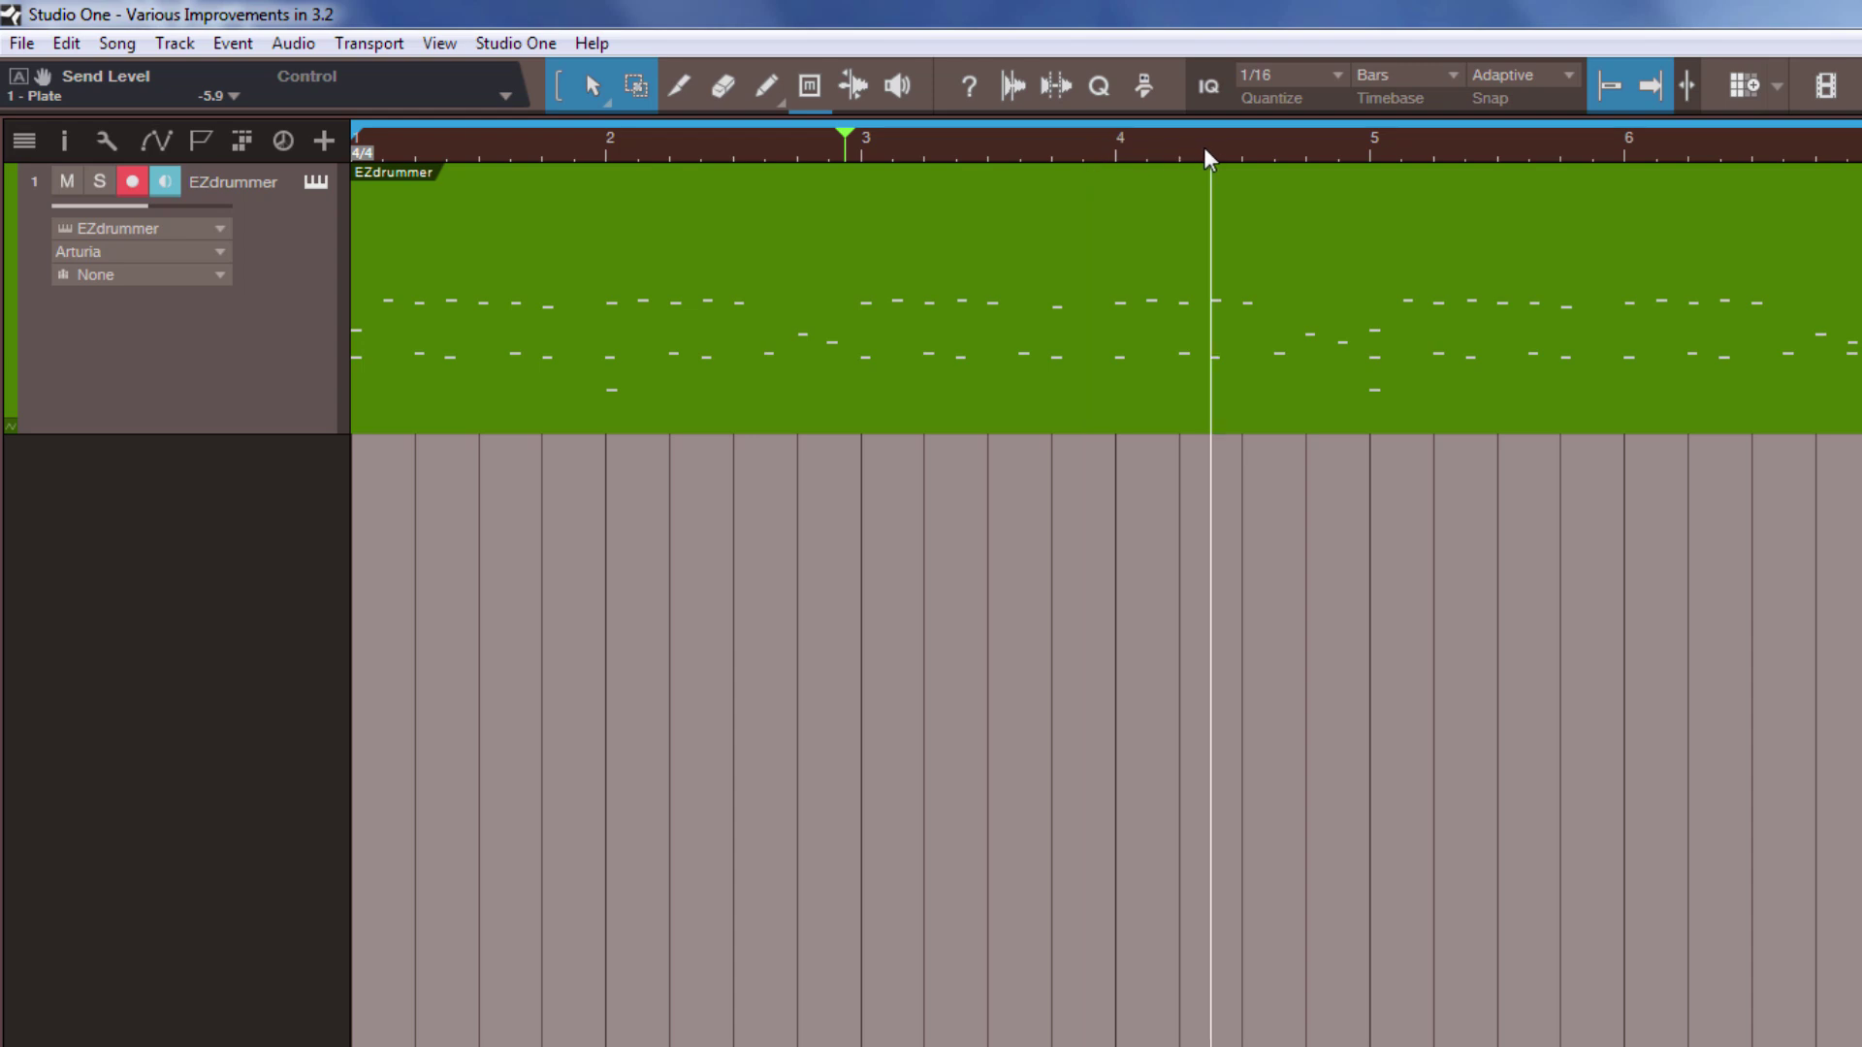
{"action": "key", "text": "space"}
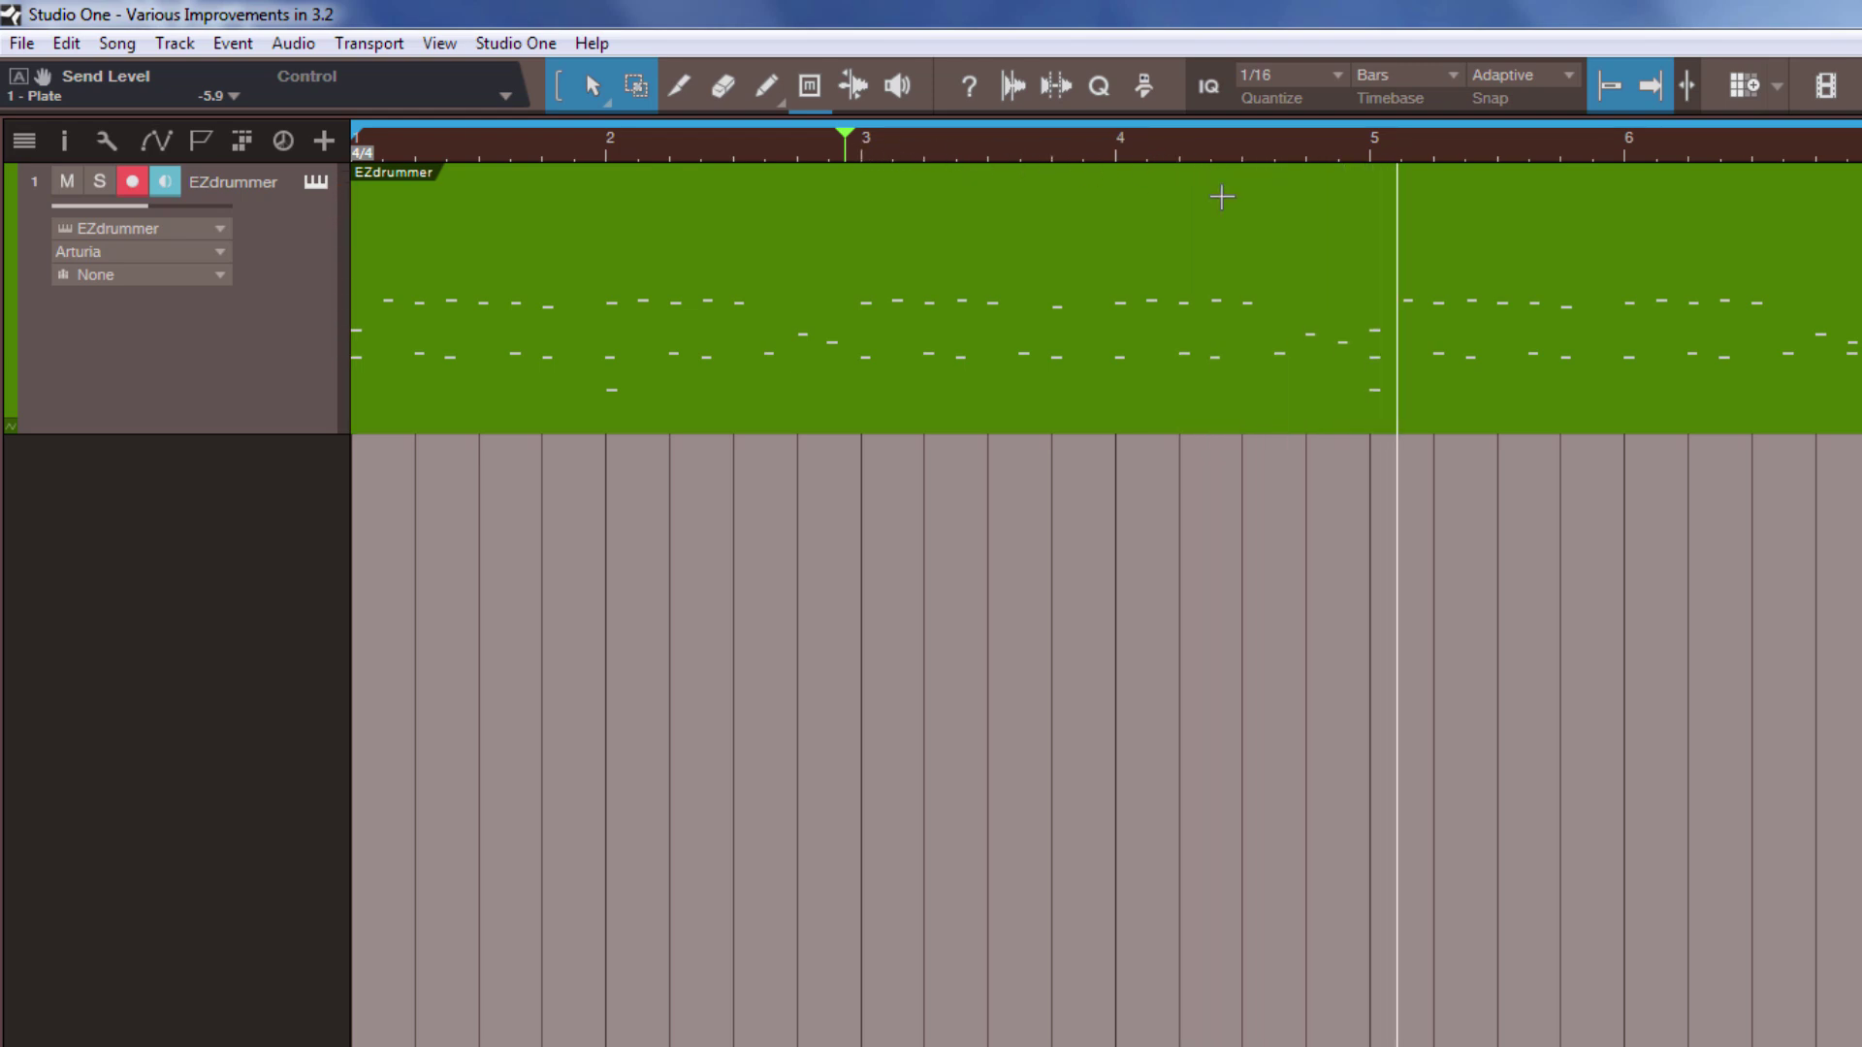
{"action": "left_click", "coordinate": [469, 146]}
{"action": "key", "text": "space"}
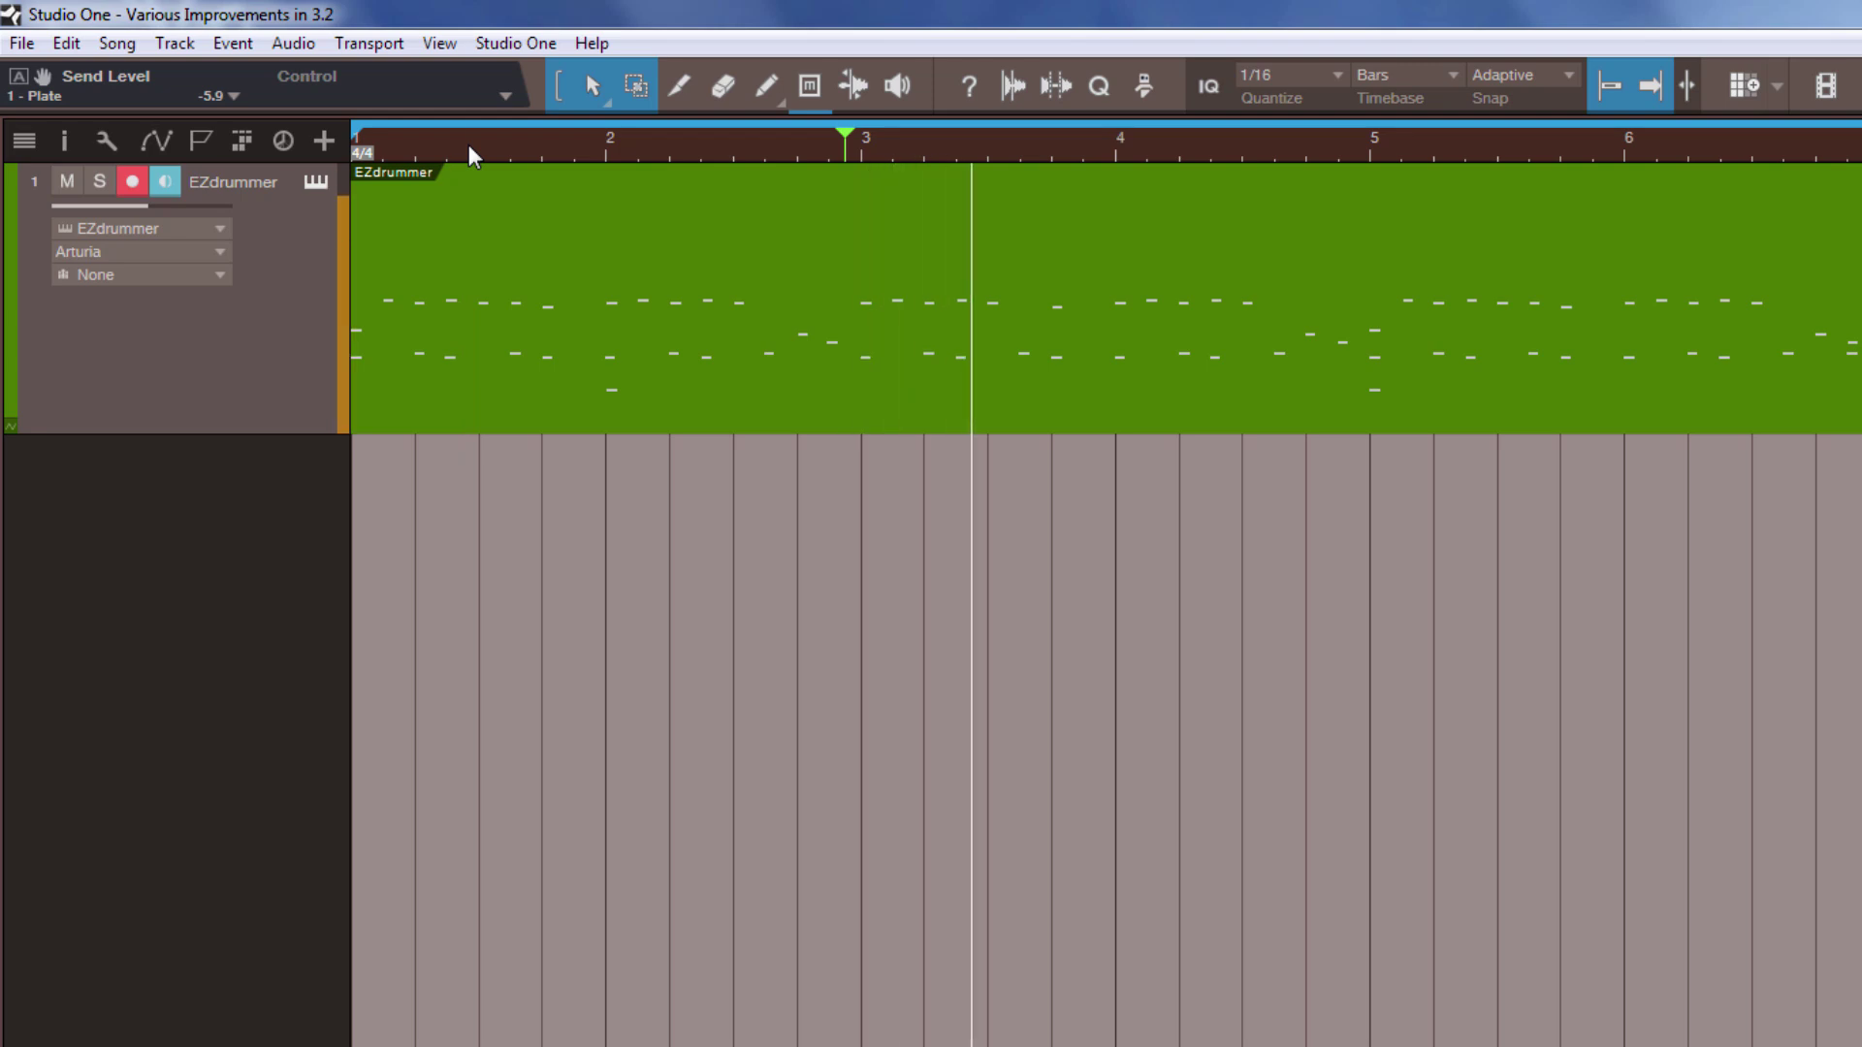
{"action": "key", "text": "space"}
{"action": "key", "text": "space"}
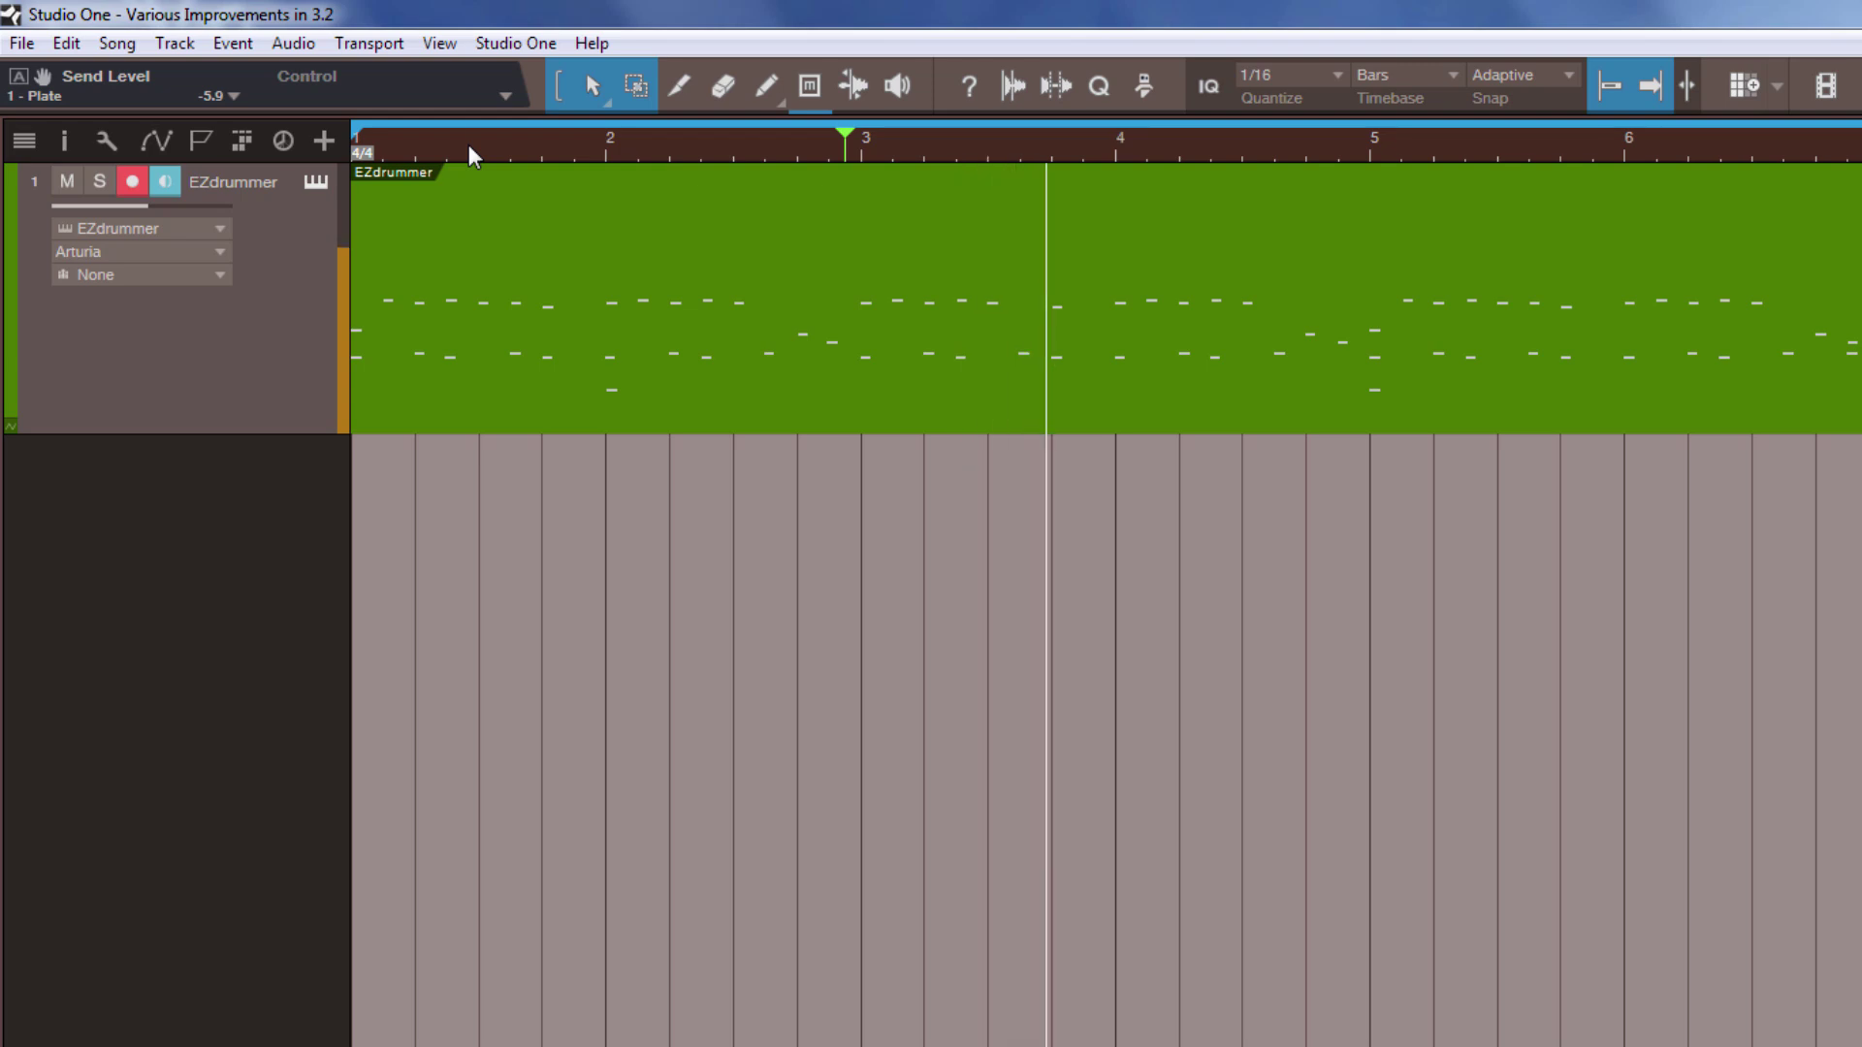
{"action": "key", "text": "space"}
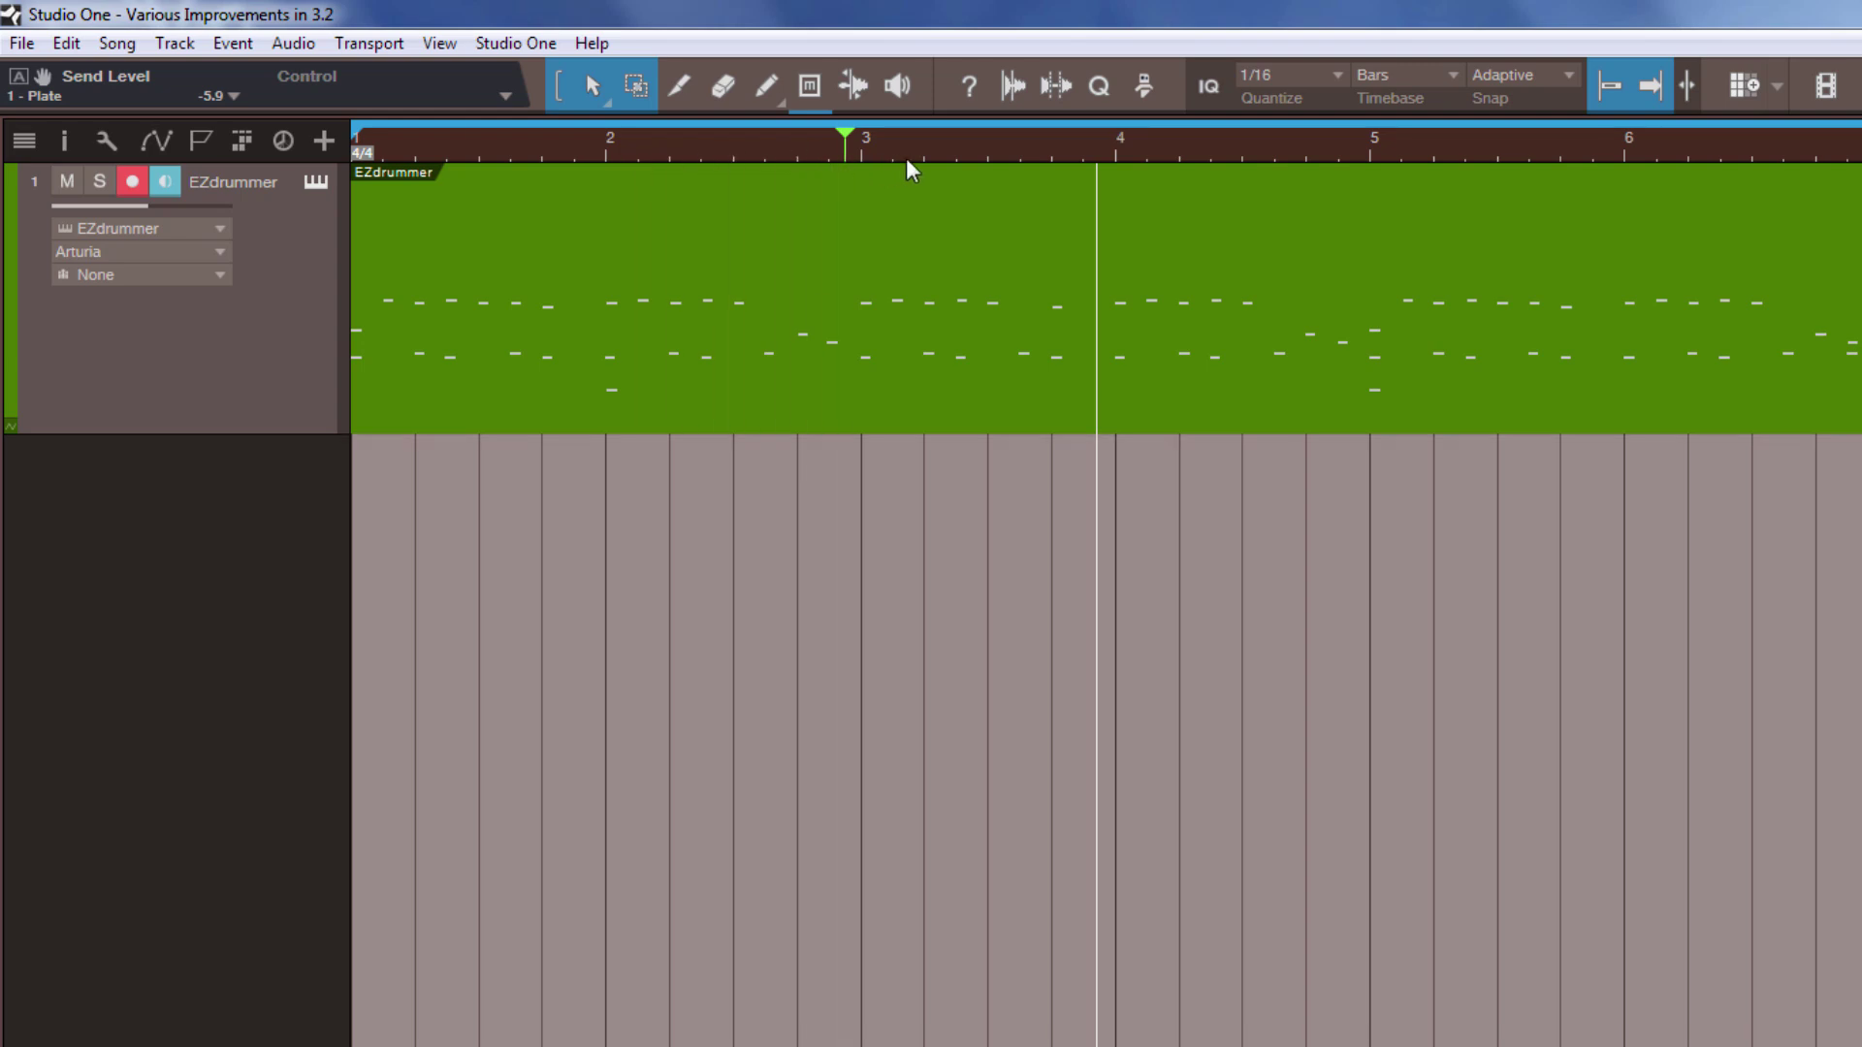
Disable the play start marker and enable Loop Follows Selection in the timeline options
{"action": "right_click", "coordinate": [960, 149]}
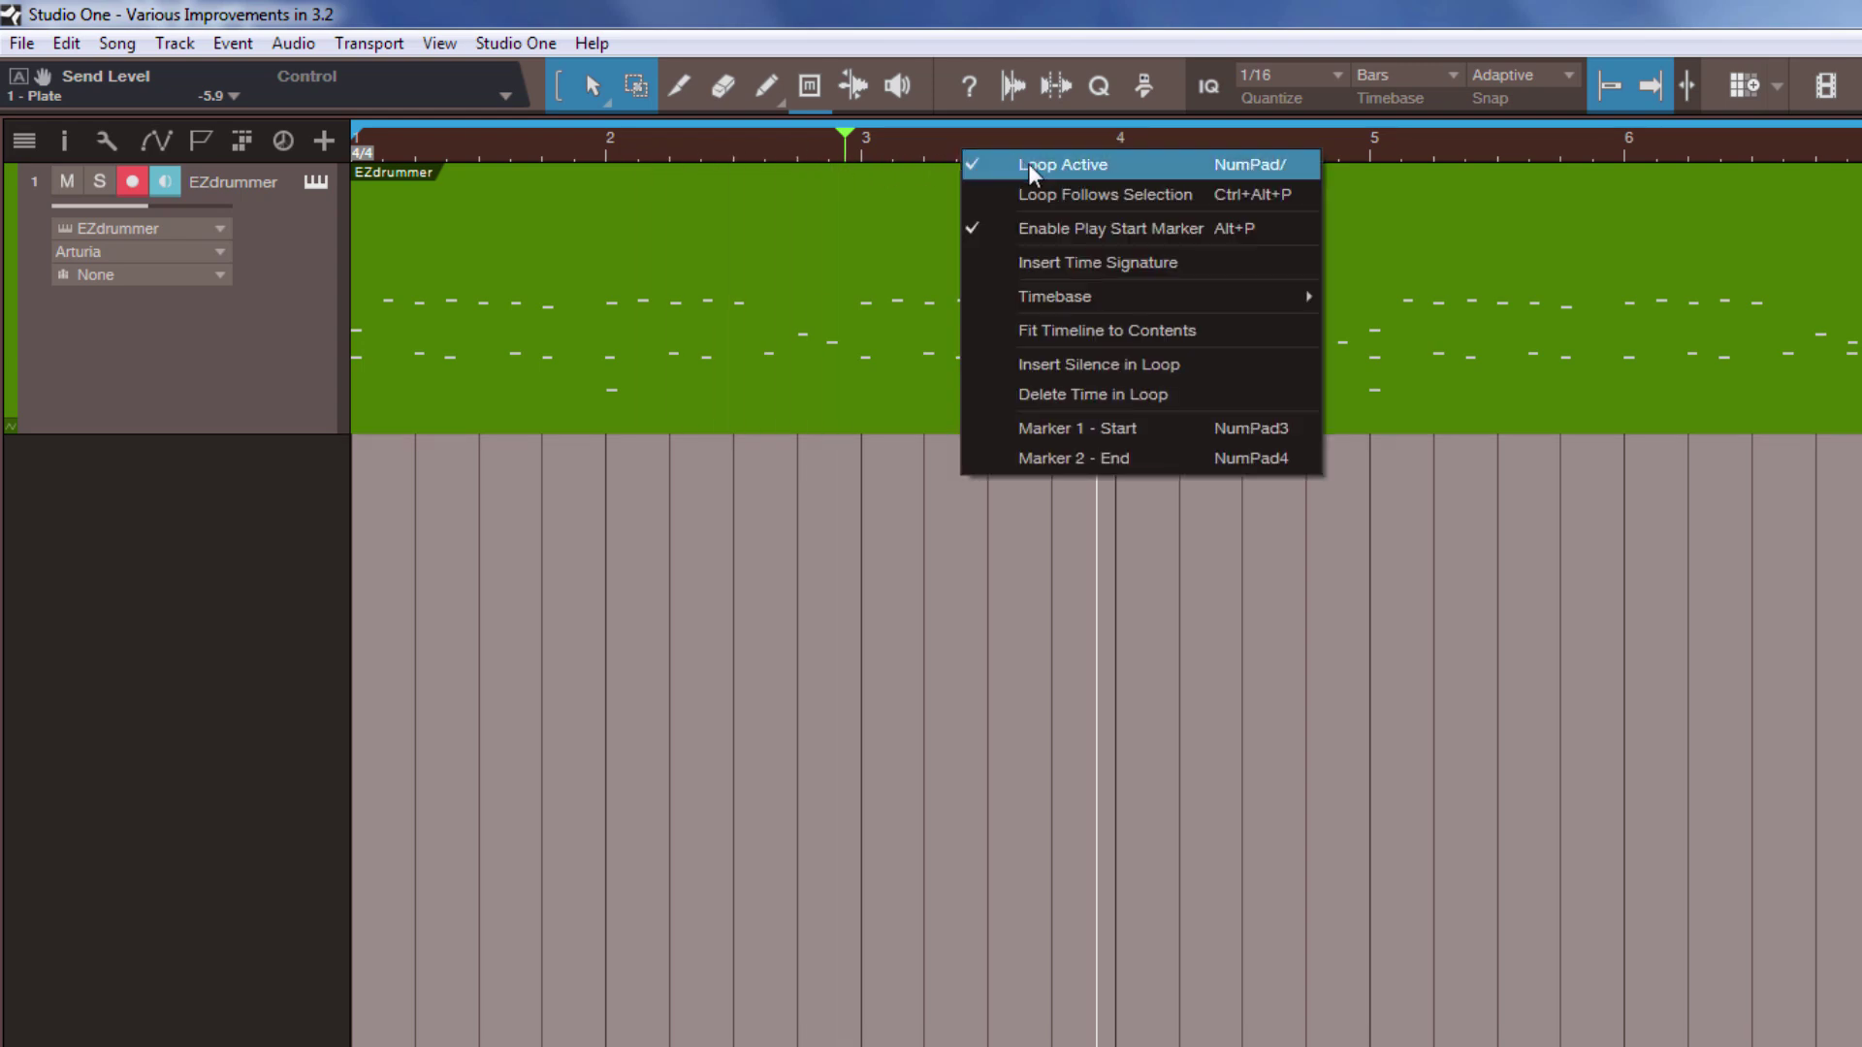
{"action": "left_click", "coordinate": [1030, 229]}
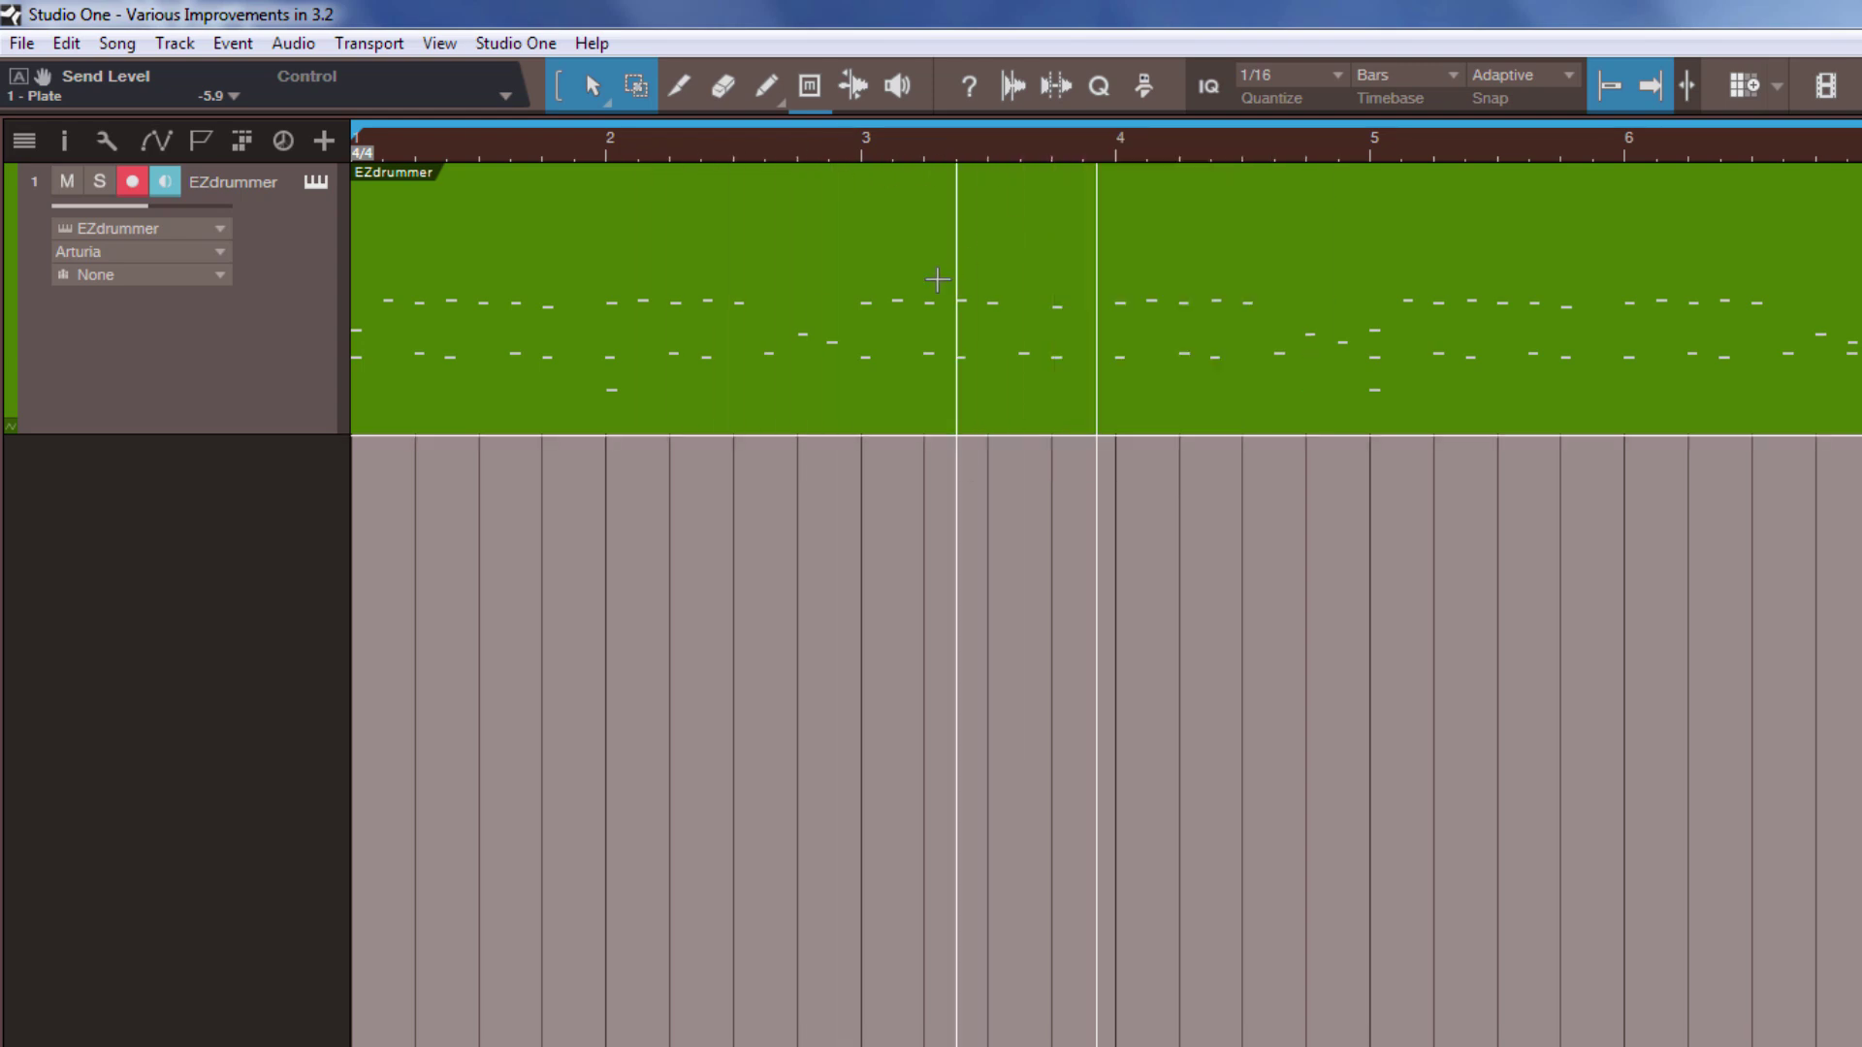
{"action": "right_click", "coordinate": [944, 145]}
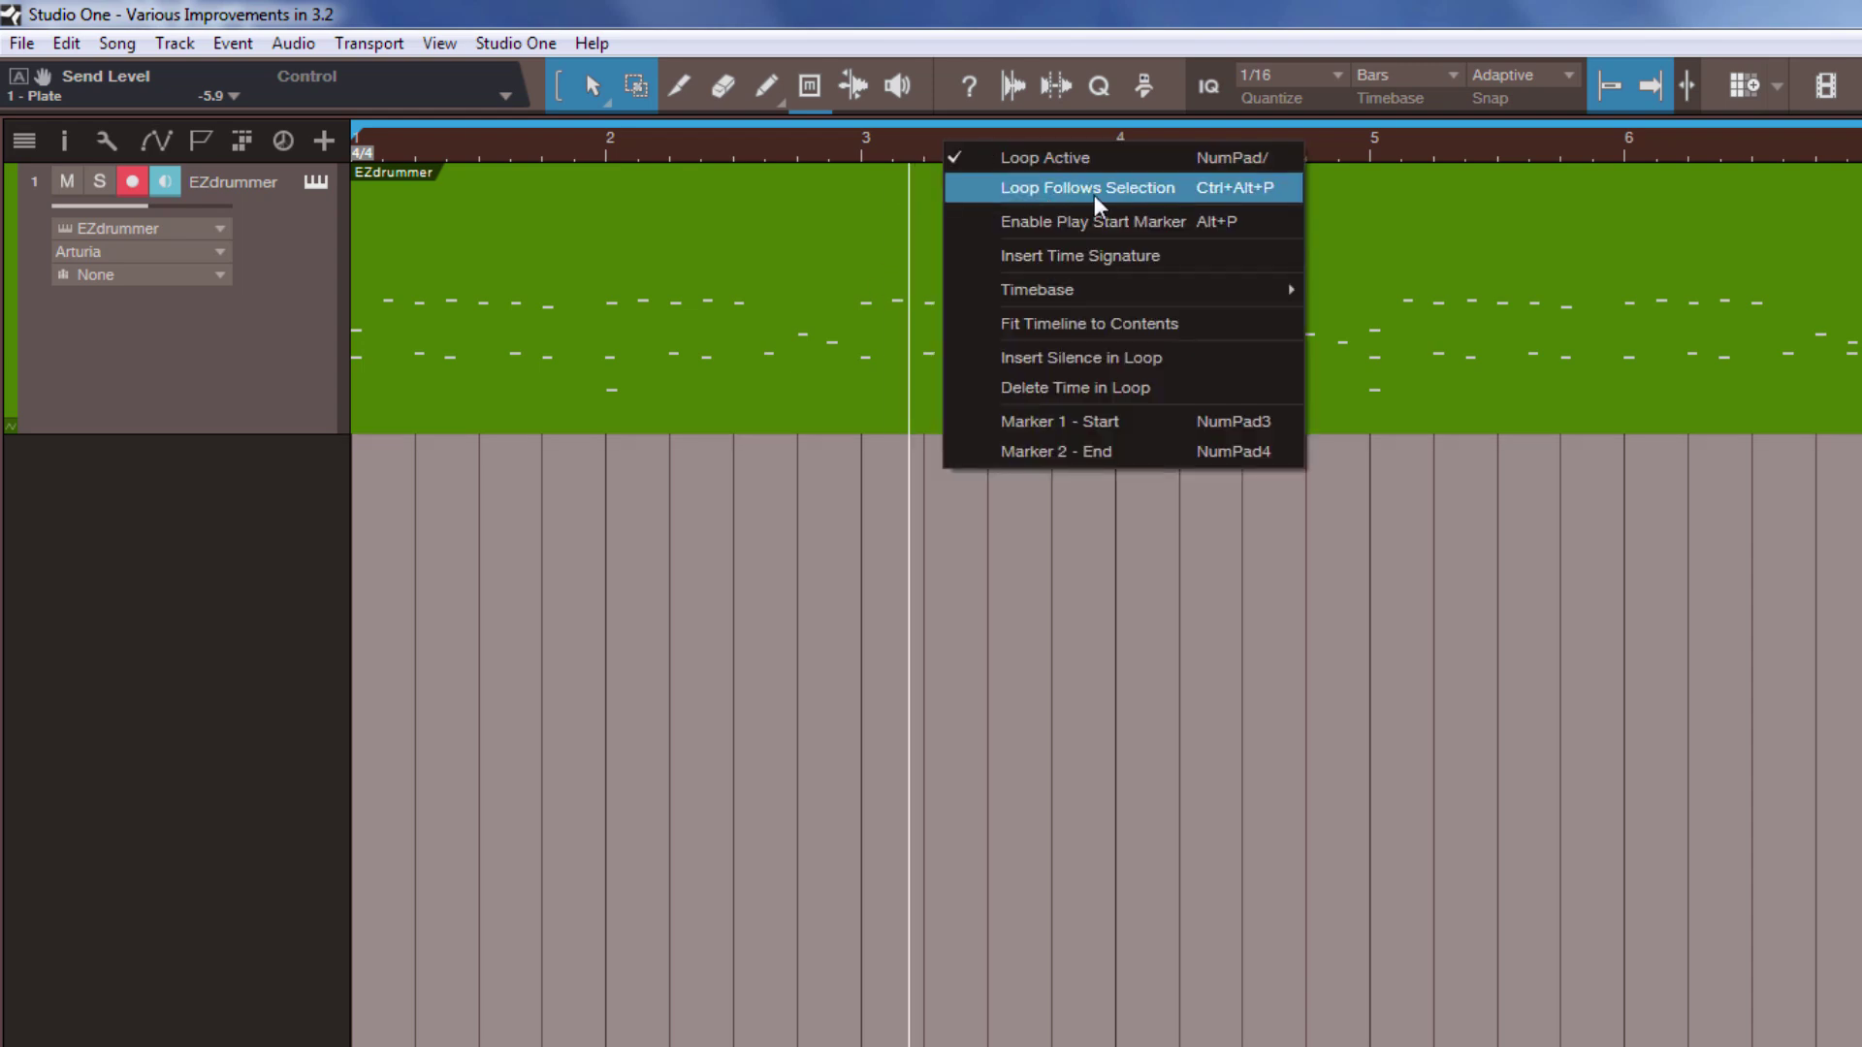
{"action": "left_click", "coordinate": [1125, 187]}
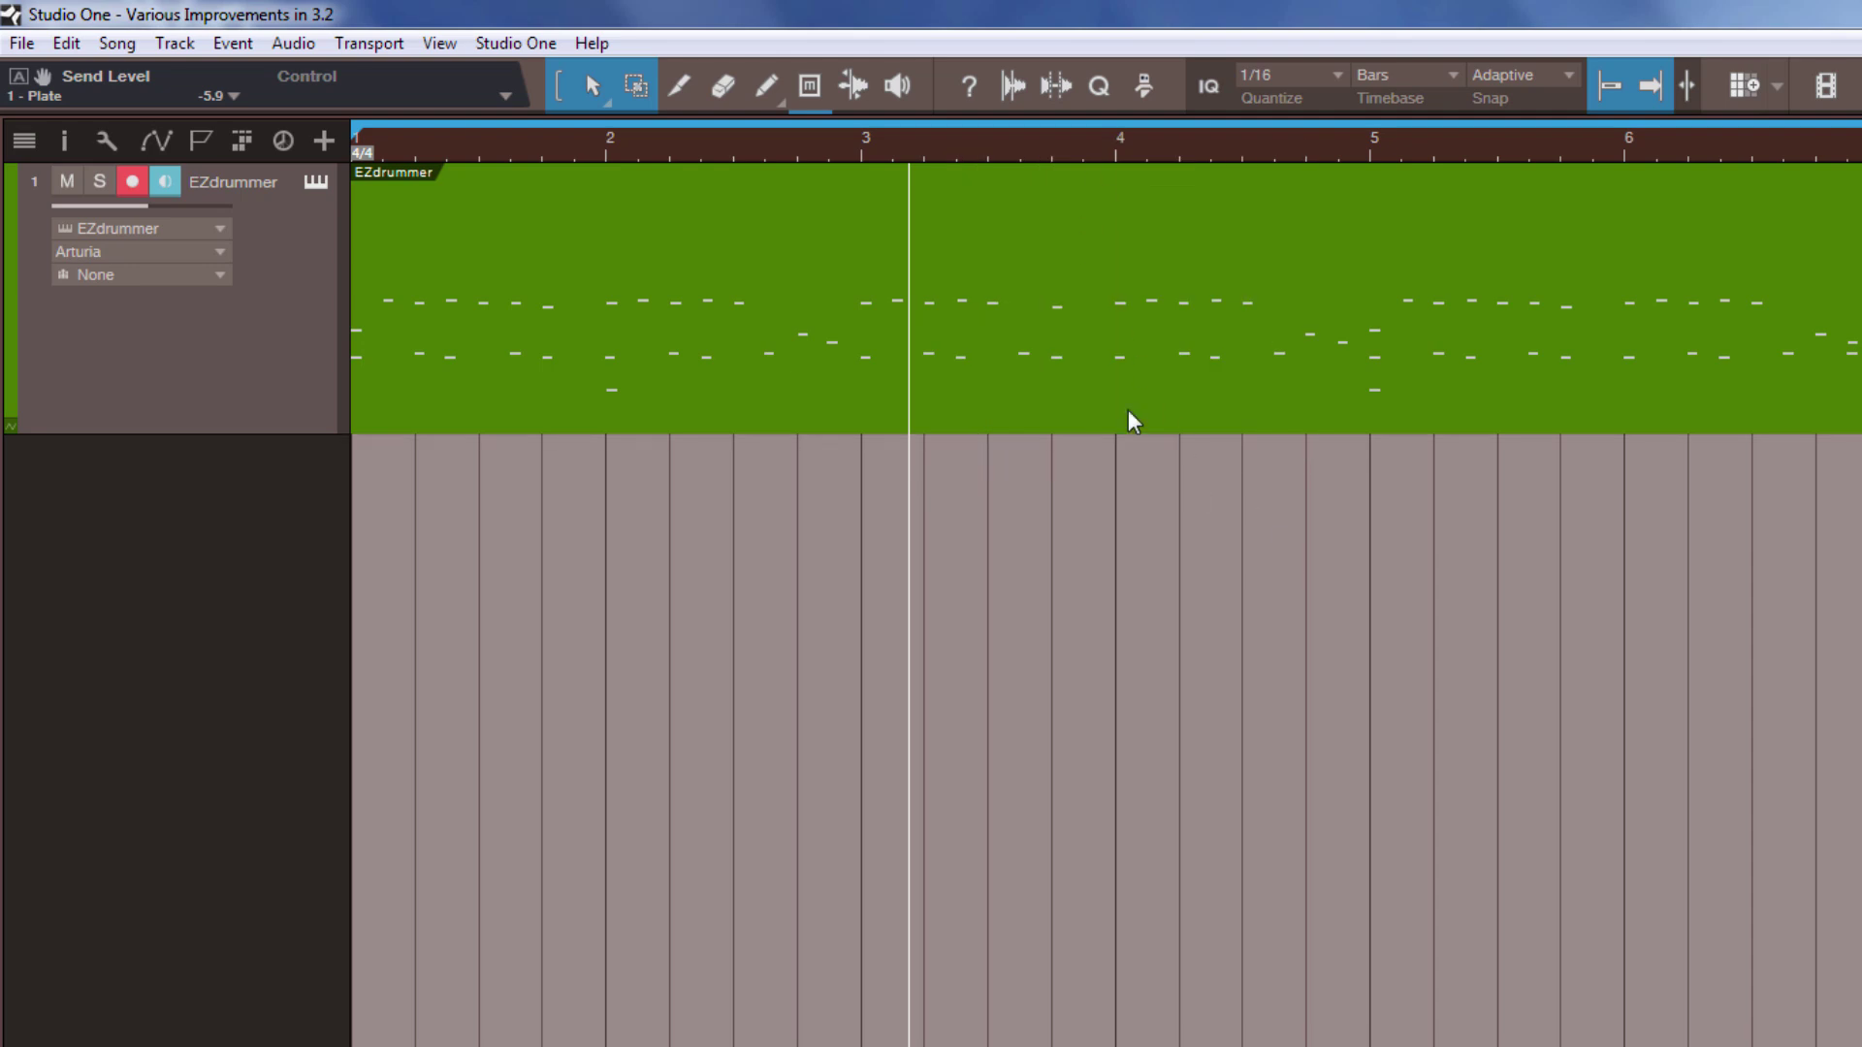
Select ranges around bars 3-5, 6-7, 2, 4-6 and 7-8 so the loop follows
{"action": "left_click_drag", "start_coordinate": [972, 231], "coordinate": [1502, 231]}
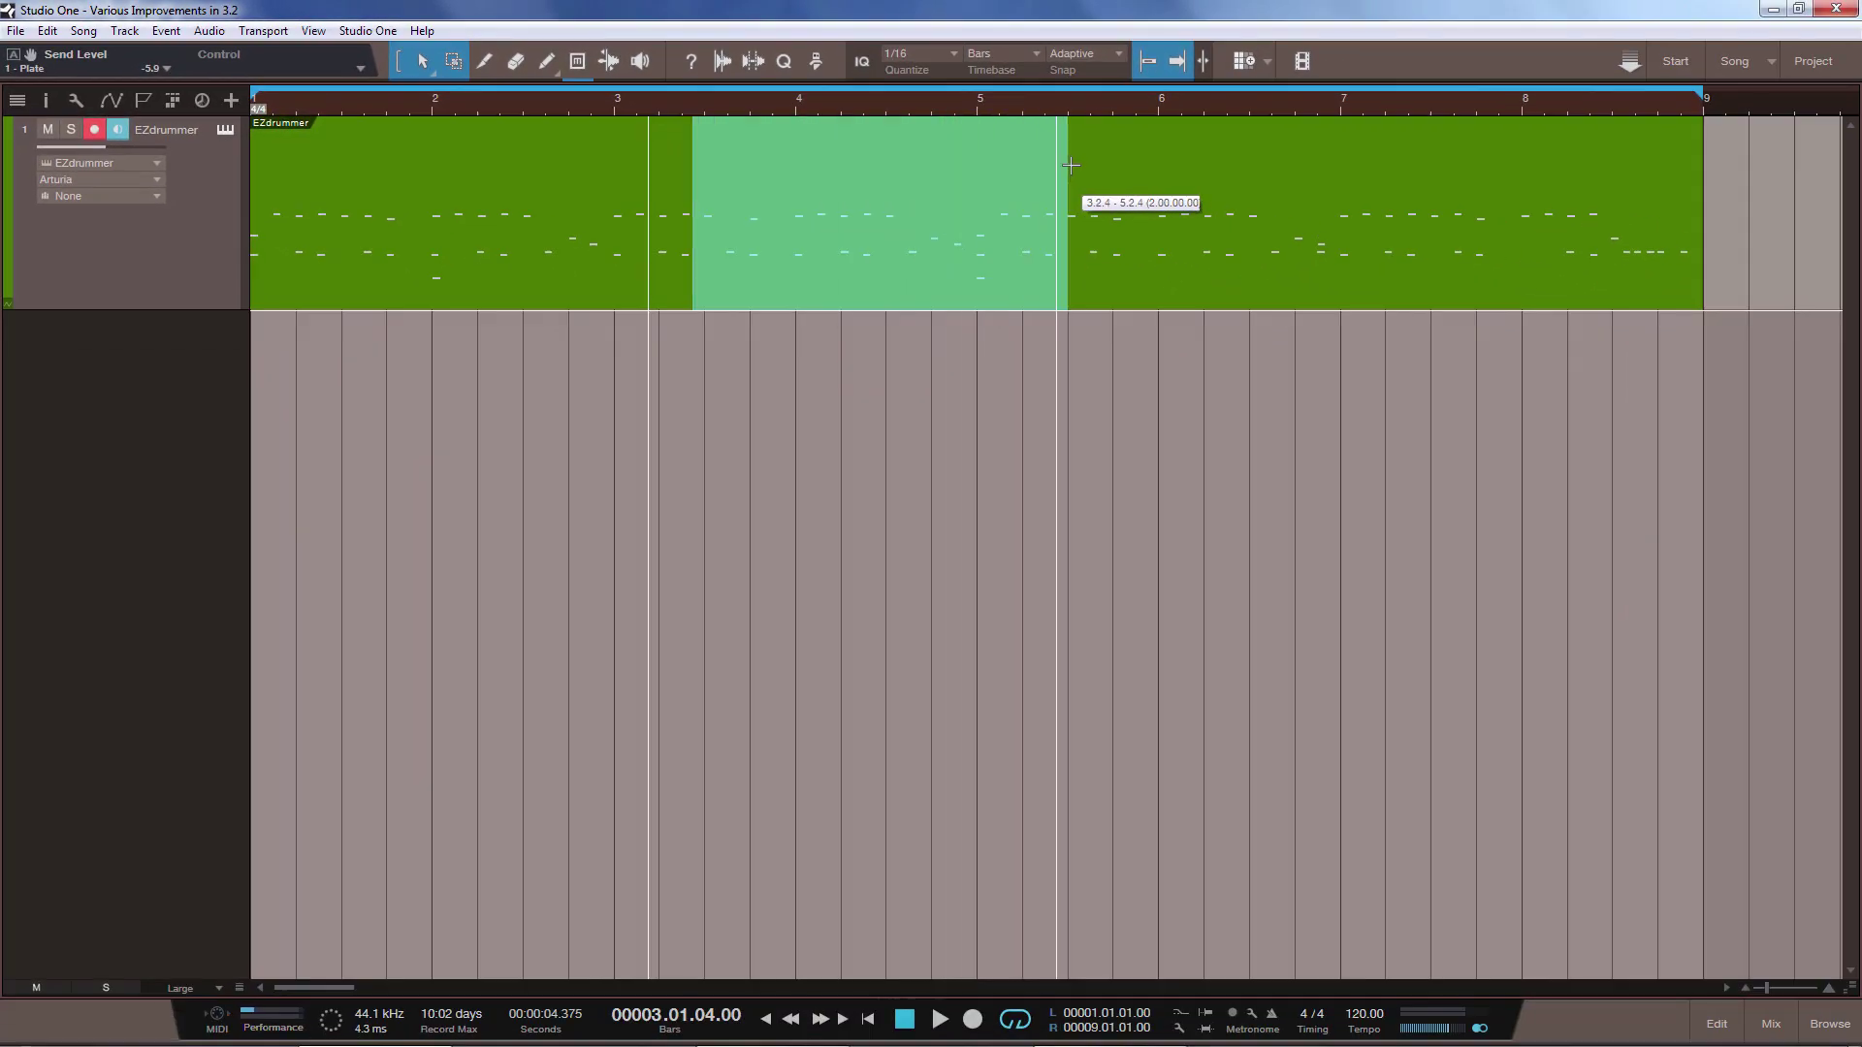
{"action": "left_click_drag", "start_coordinate": [1071, 164], "coordinate": [1079, 165]}
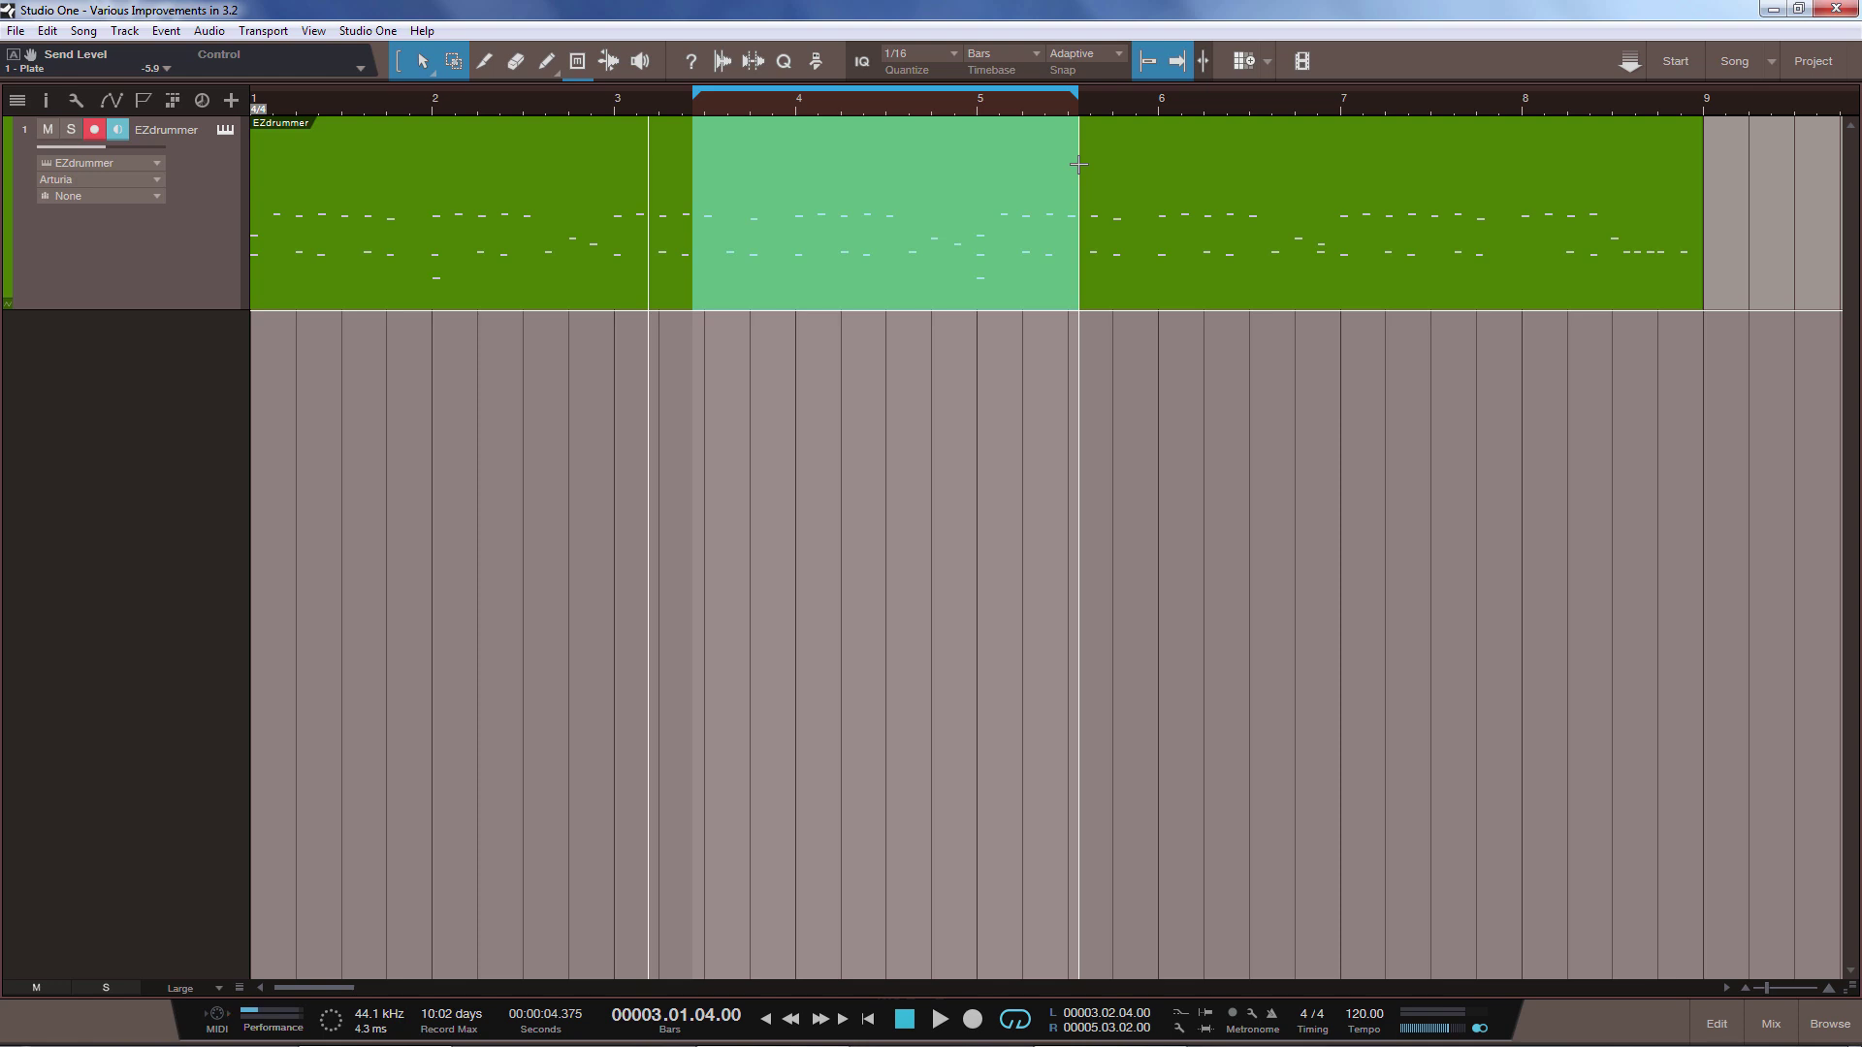
{"action": "left_click_drag", "start_coordinate": [1215, 160], "coordinate": [1495, 167]}
{"action": "left_click_drag", "start_coordinate": [410, 165], "coordinate": [579, 175]}
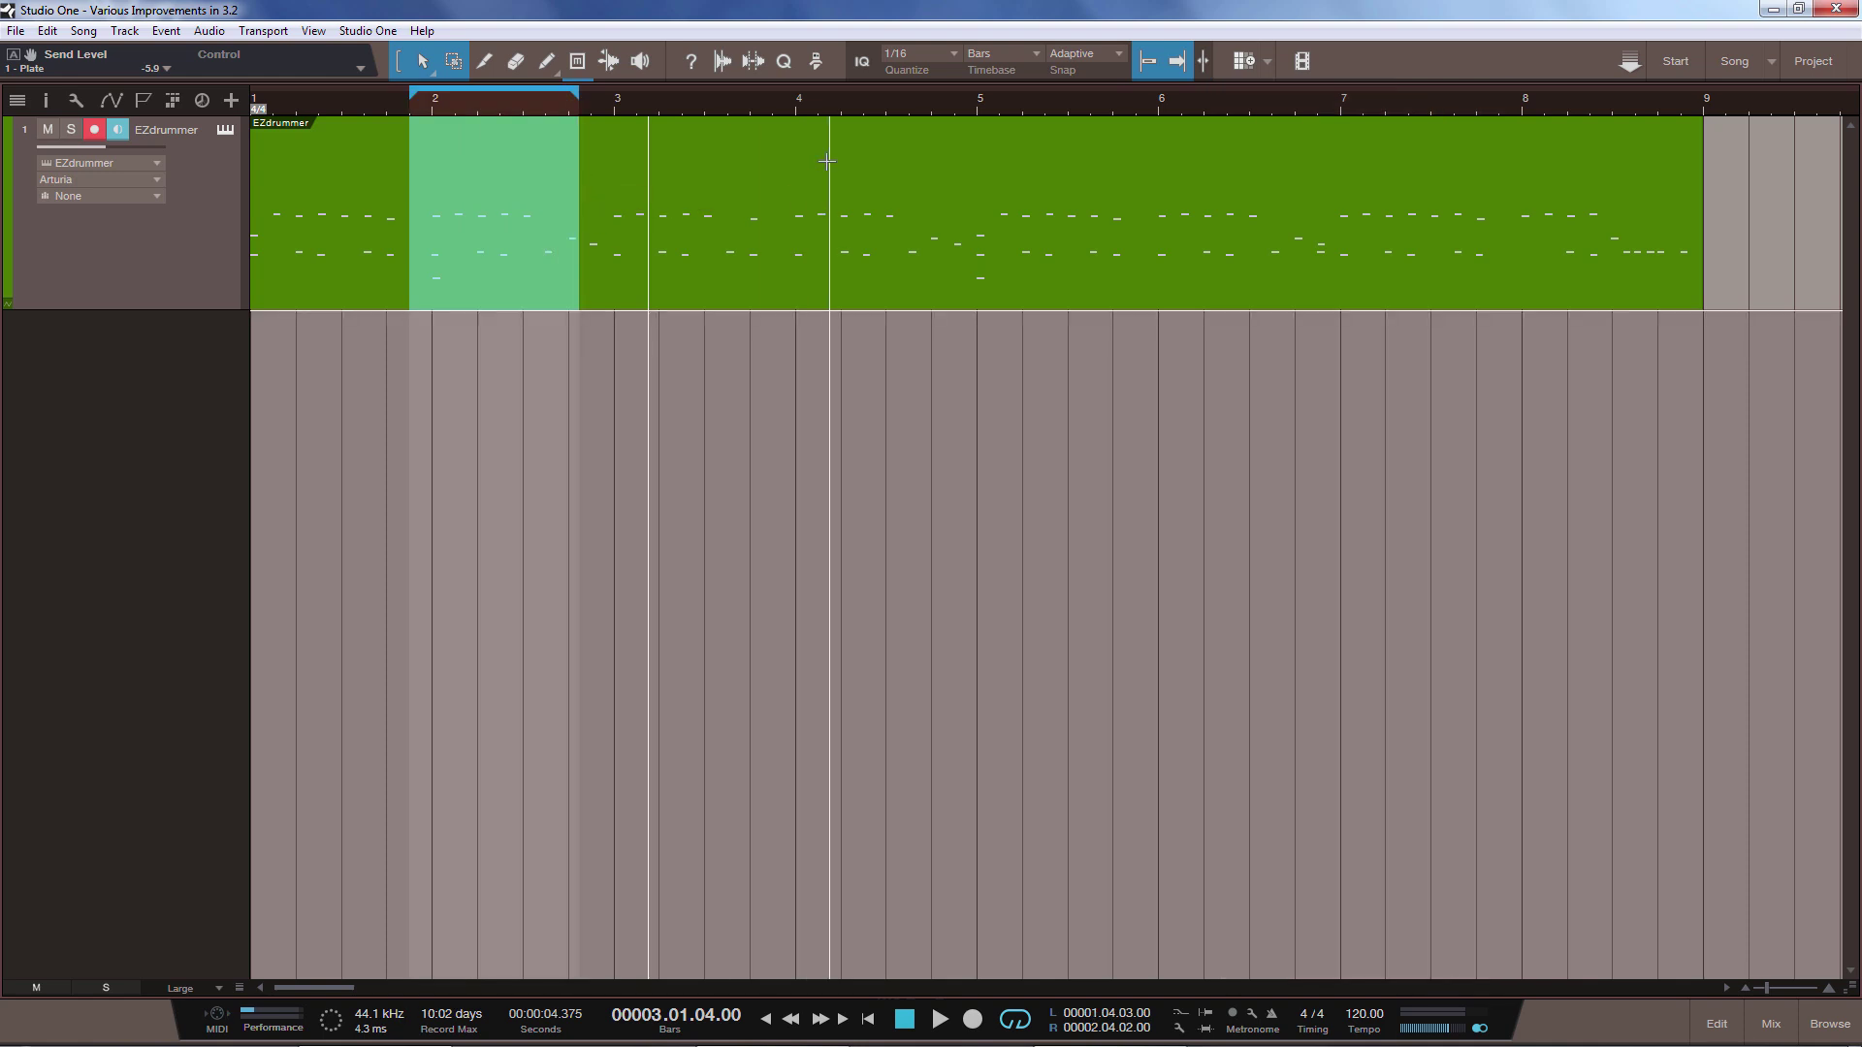
{"action": "left_click_drag", "start_coordinate": [826, 161], "coordinate": [1181, 165]}
{"action": "left_click_drag", "start_coordinate": [1319, 161], "coordinate": [1521, 159]}
Select the whole EZdrummer part so the loop spans bars 1 to 9
{"action": "right_click", "coordinate": [742, 104]}
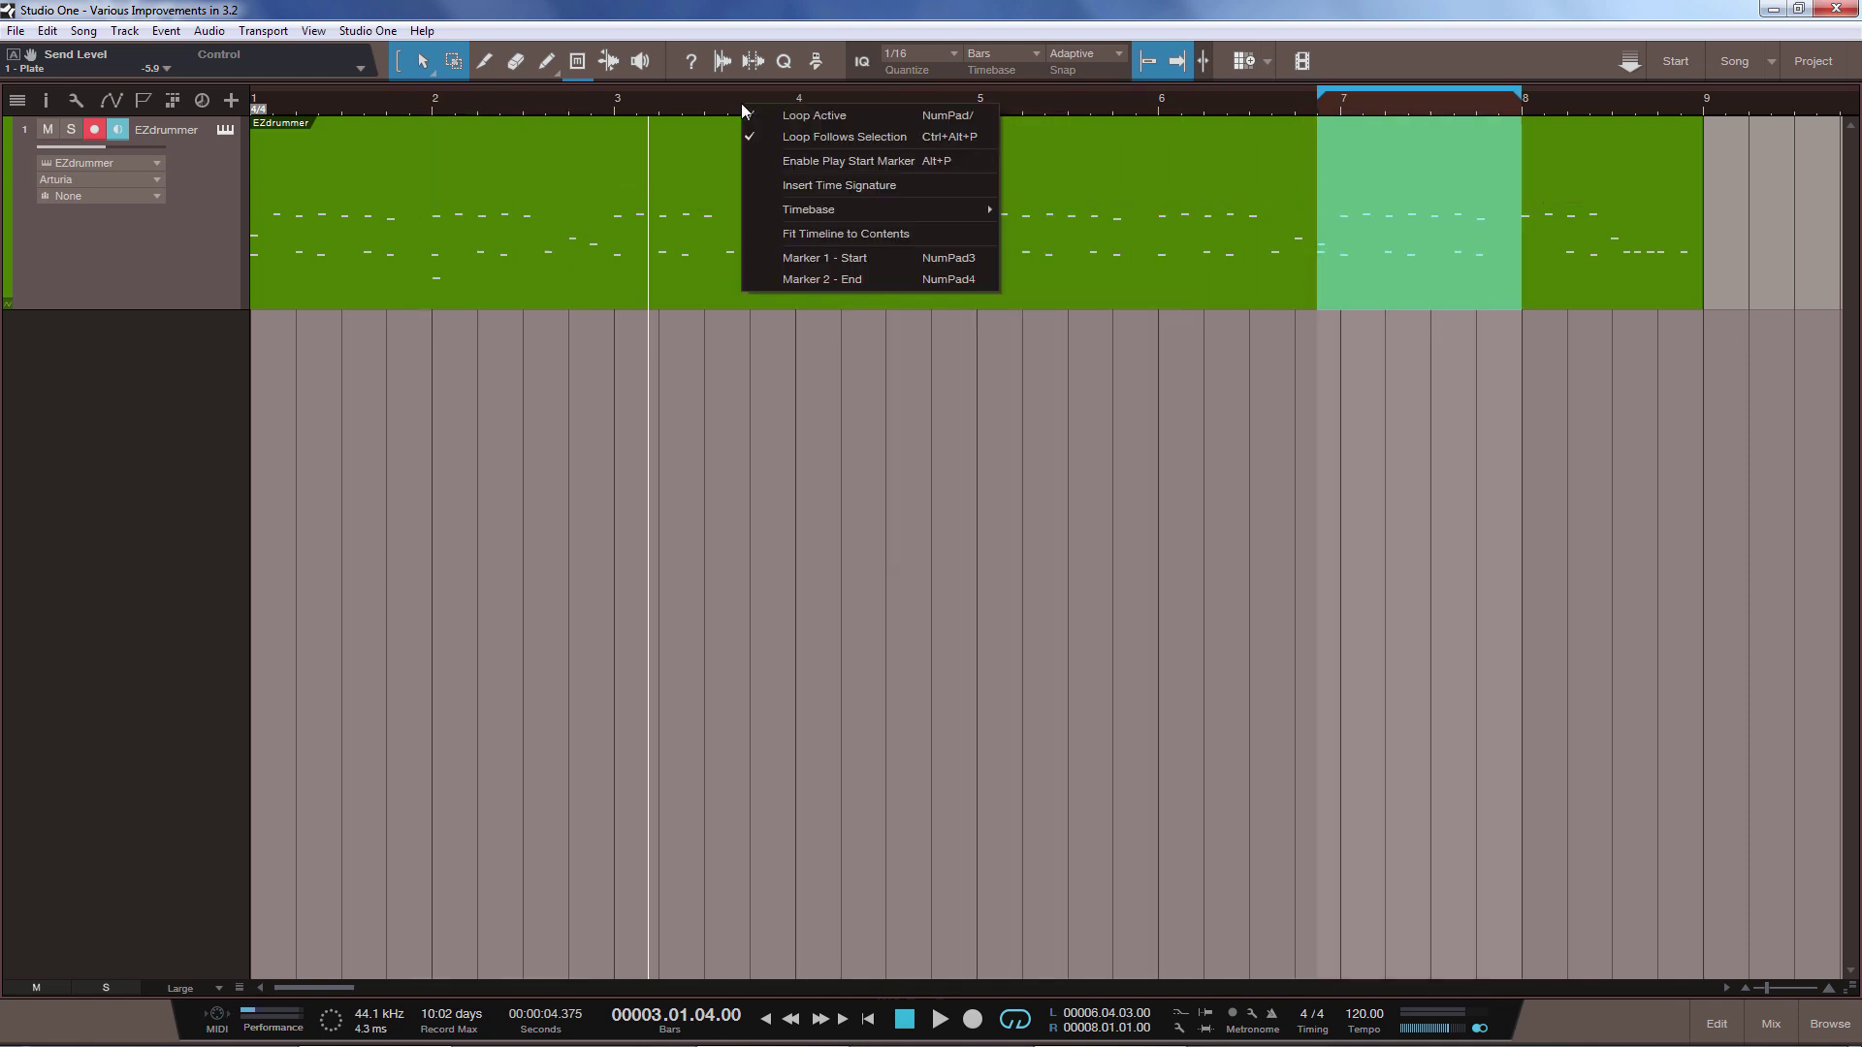
{"action": "left_click", "coordinate": [784, 137]}
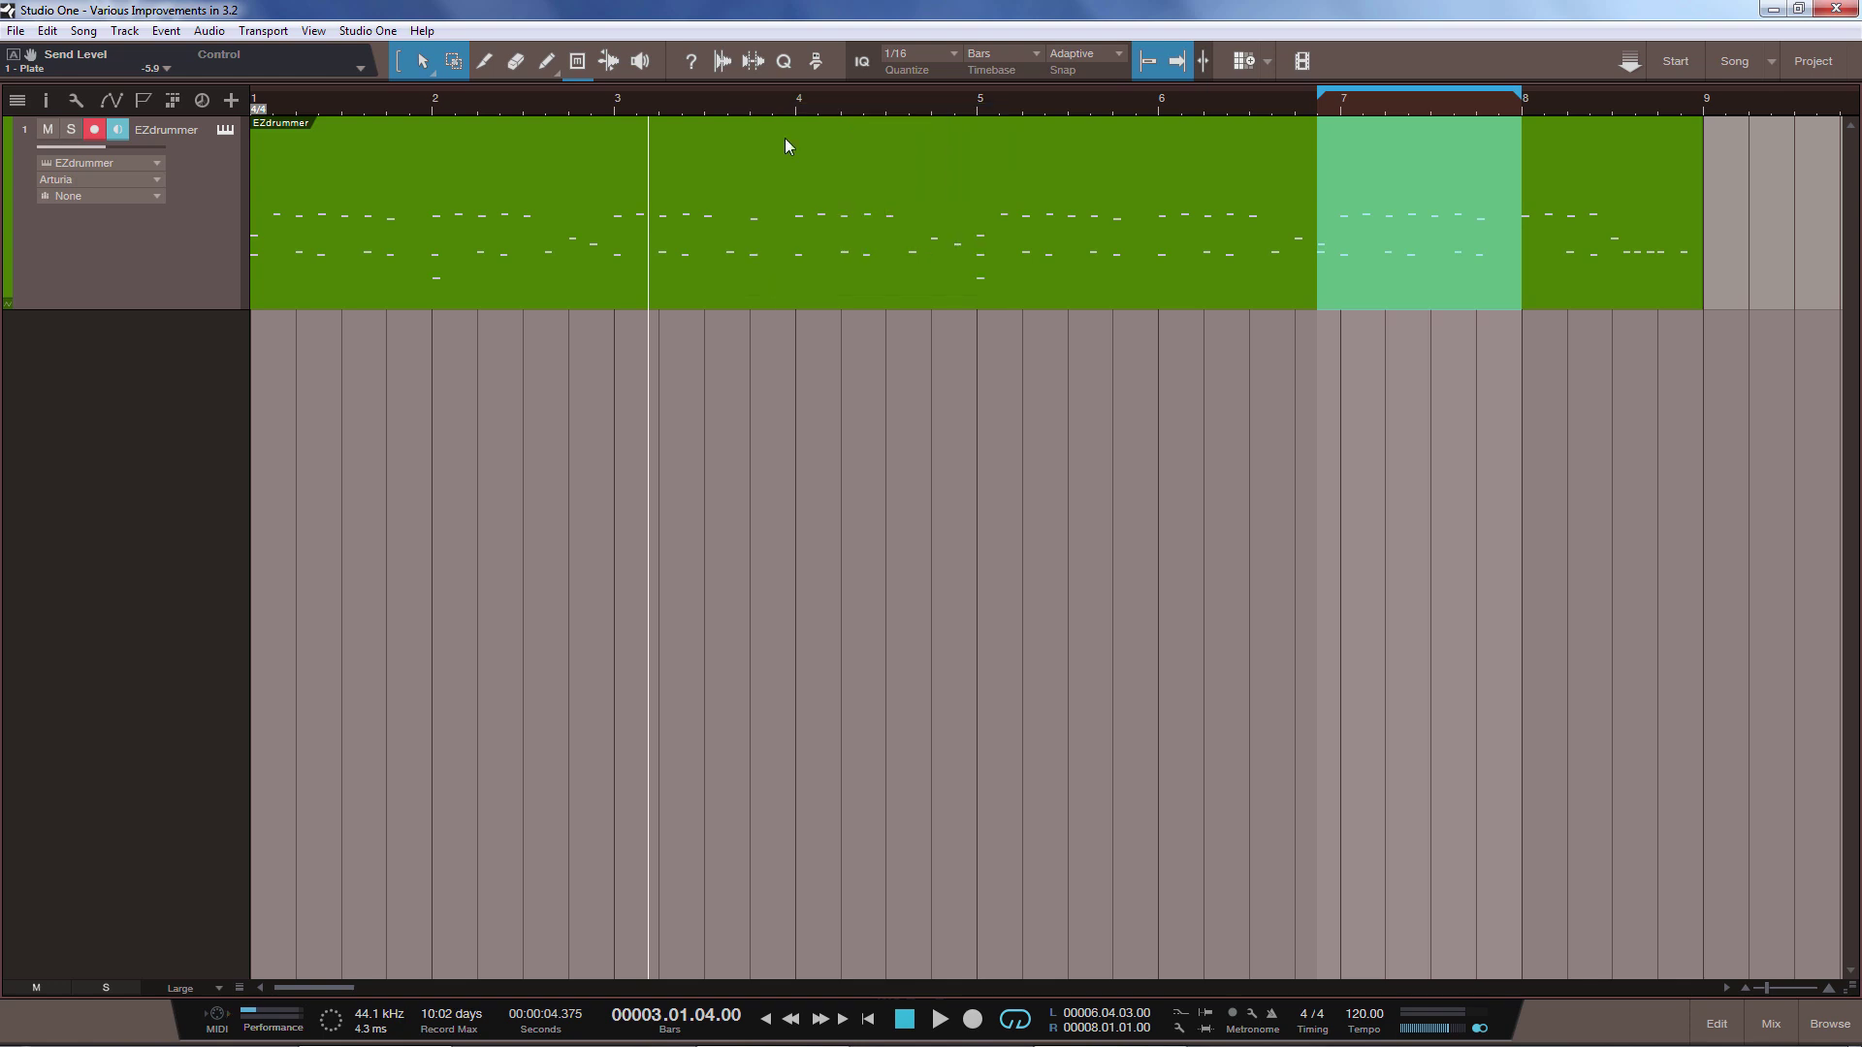
{"action": "left_click", "coordinate": [854, 251]}
{"action": "left_click", "coordinate": [856, 256]}
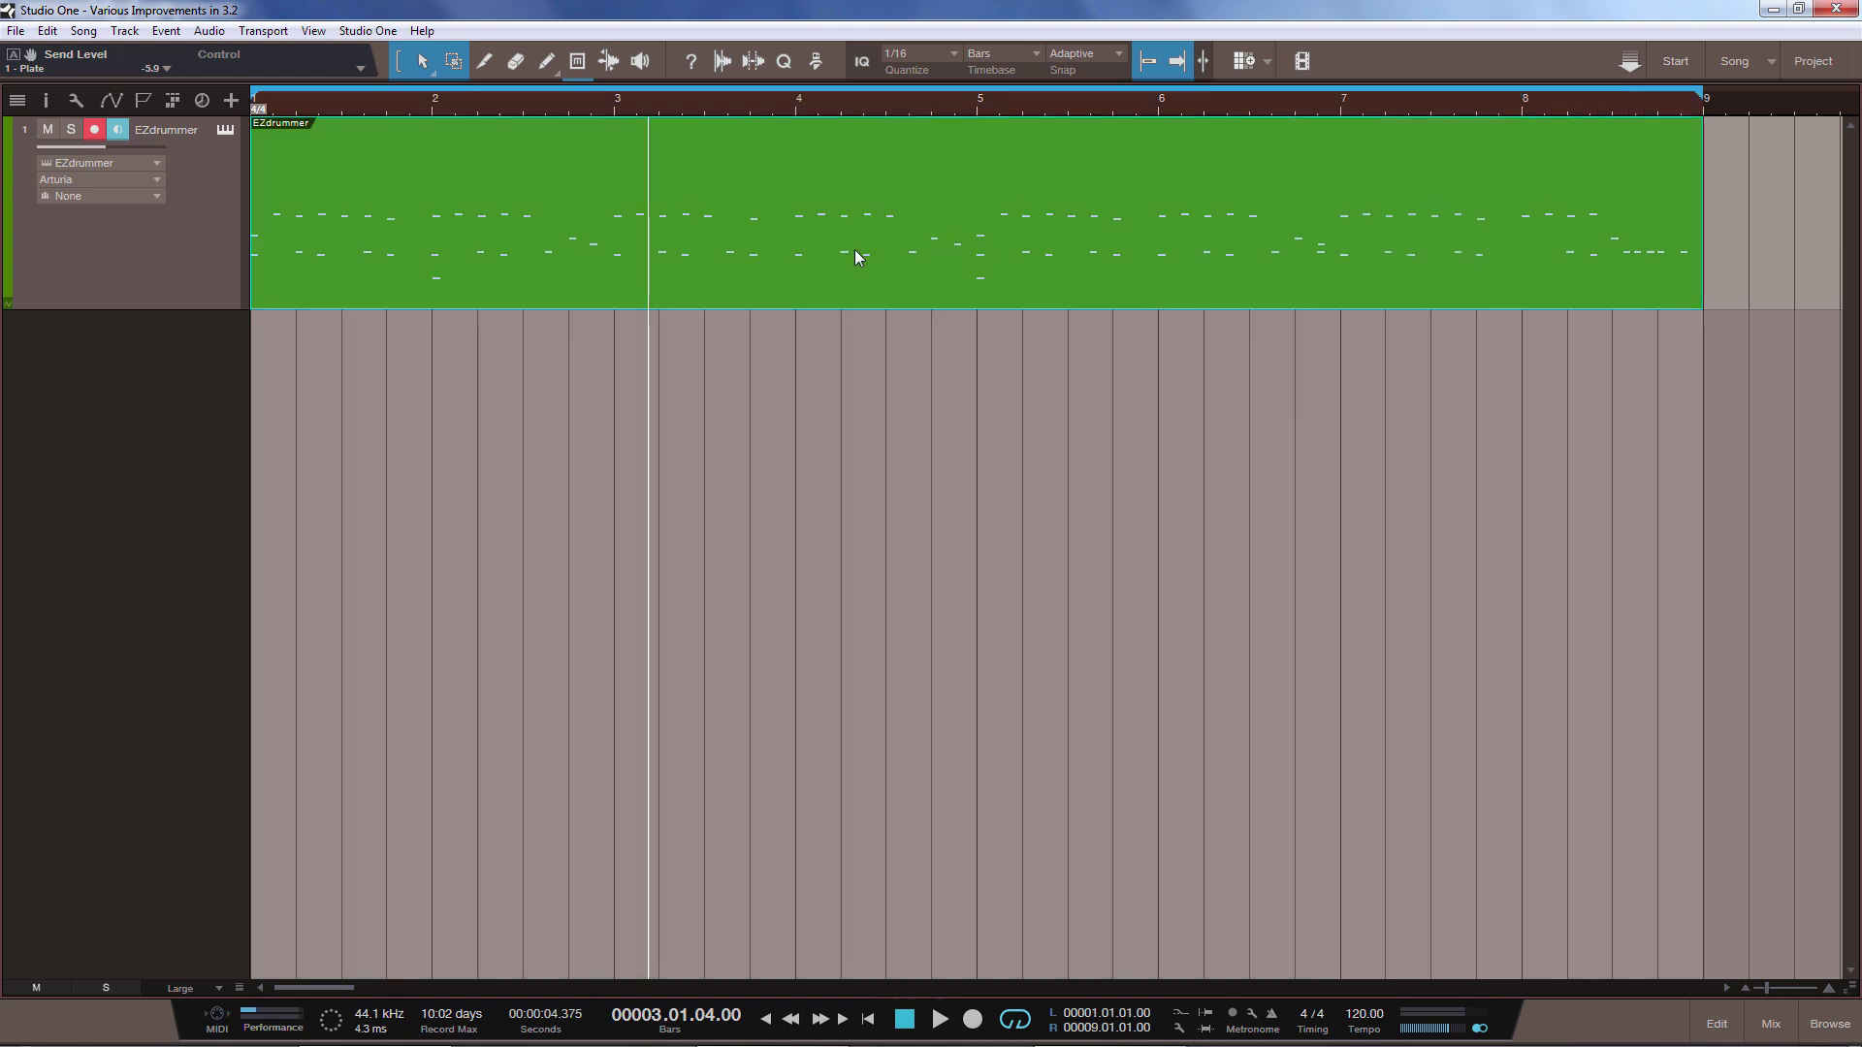
{"action": "left_click", "coordinate": [690, 401]}
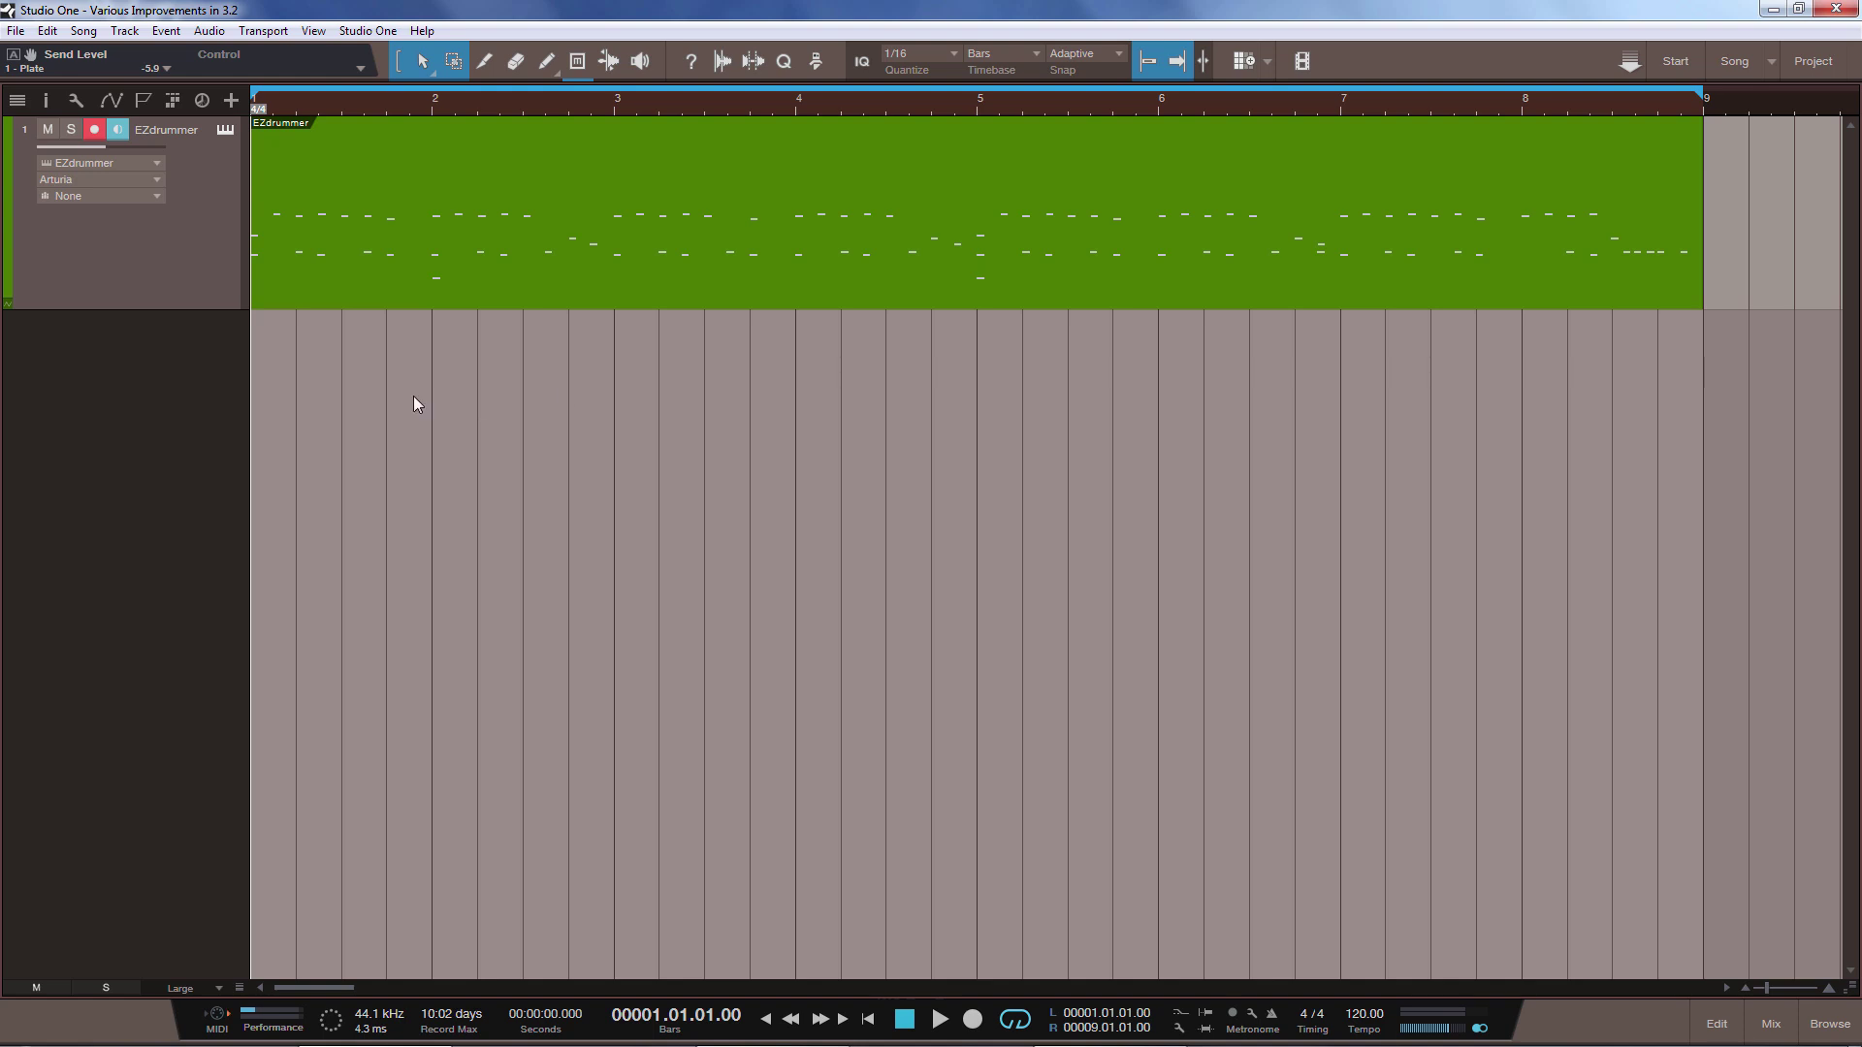
Unhide the Drums track and drag the EZdrummer part onto it to render audio
{"action": "left_click", "coordinate": [16, 99]}
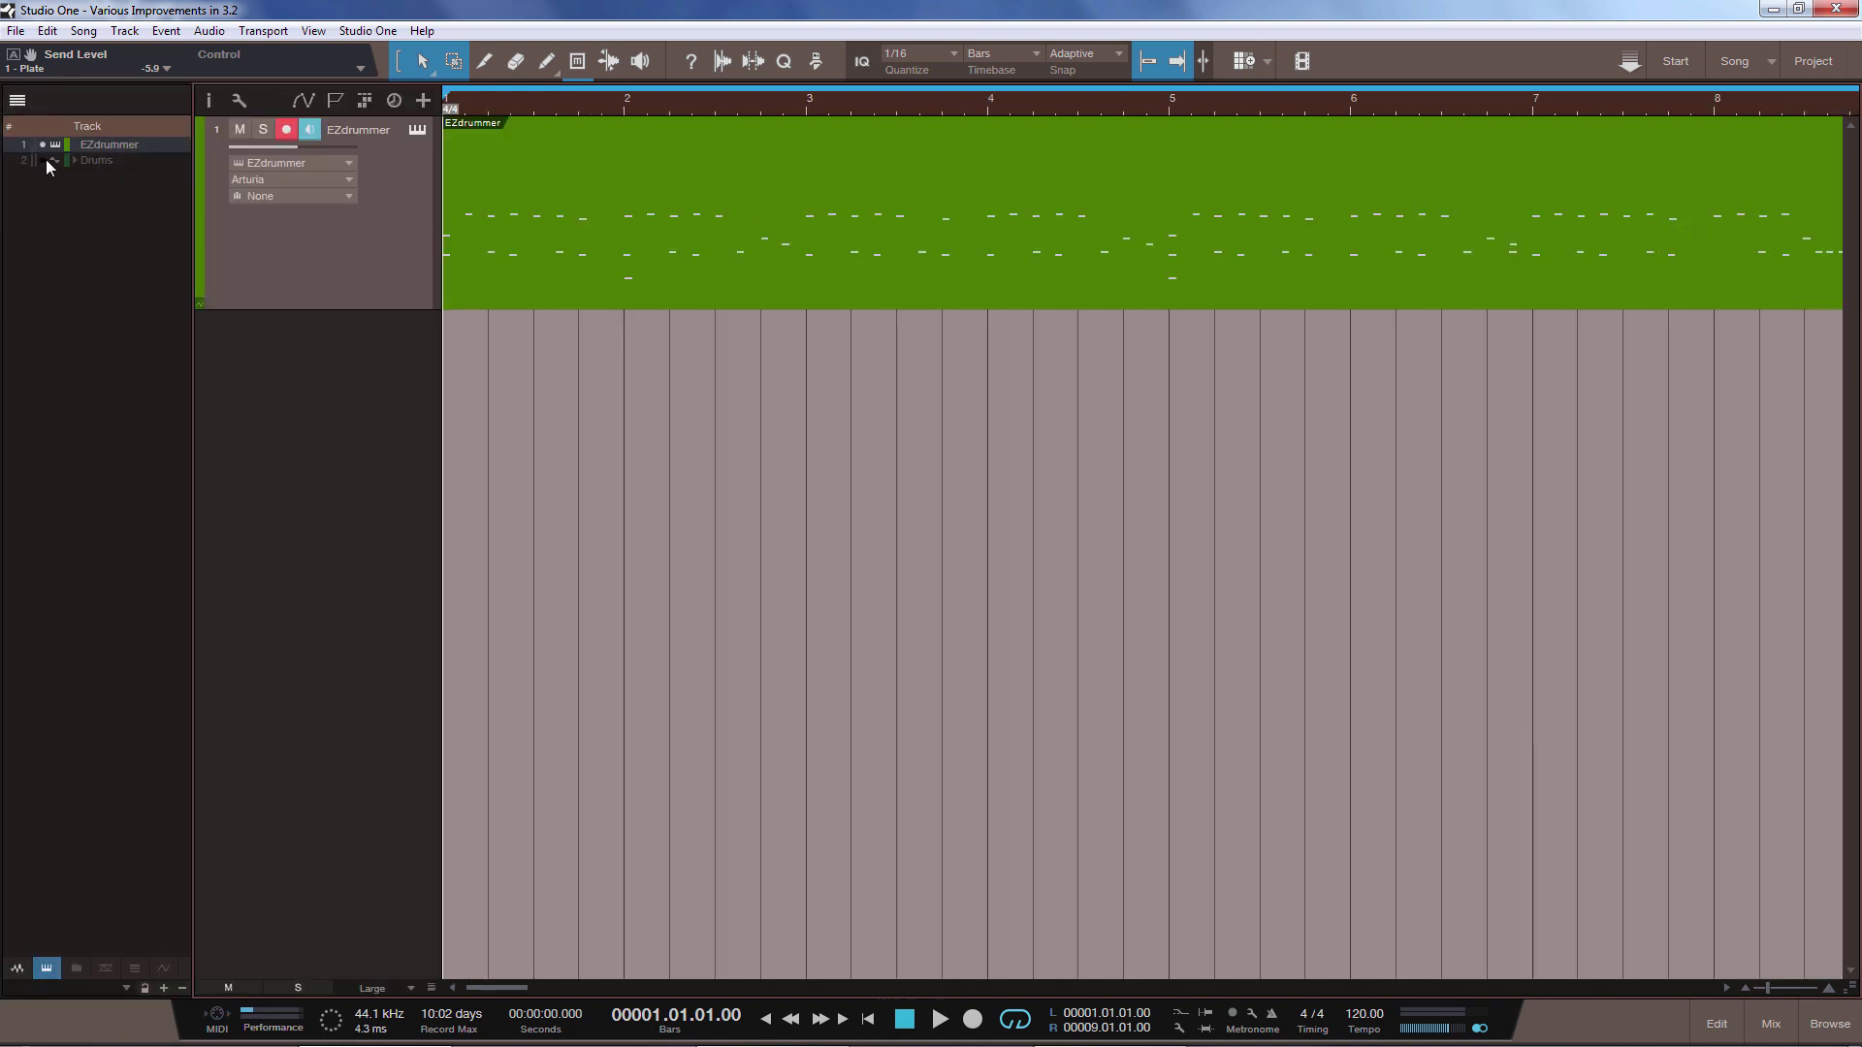
{"action": "left_click", "coordinate": [43, 160]}
{"action": "left_click", "coordinate": [30, 109]}
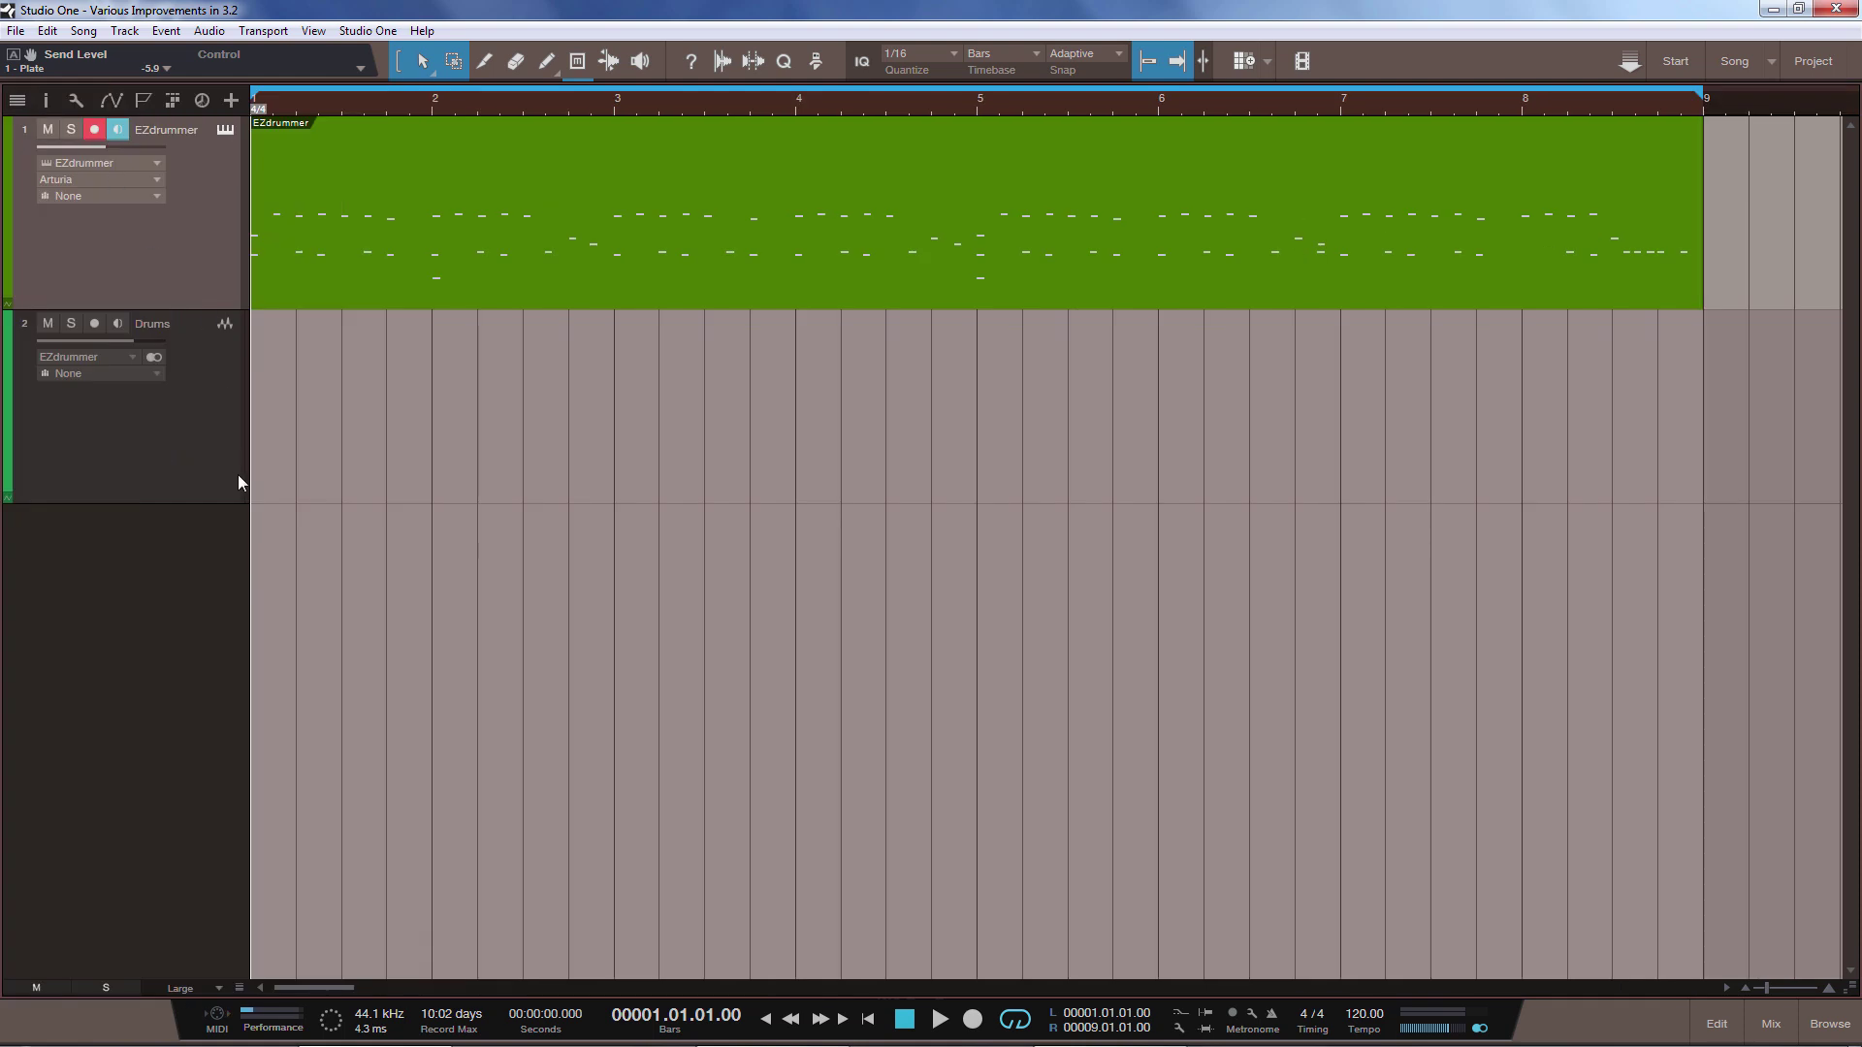
{"action": "left_click", "coordinate": [721, 255]}
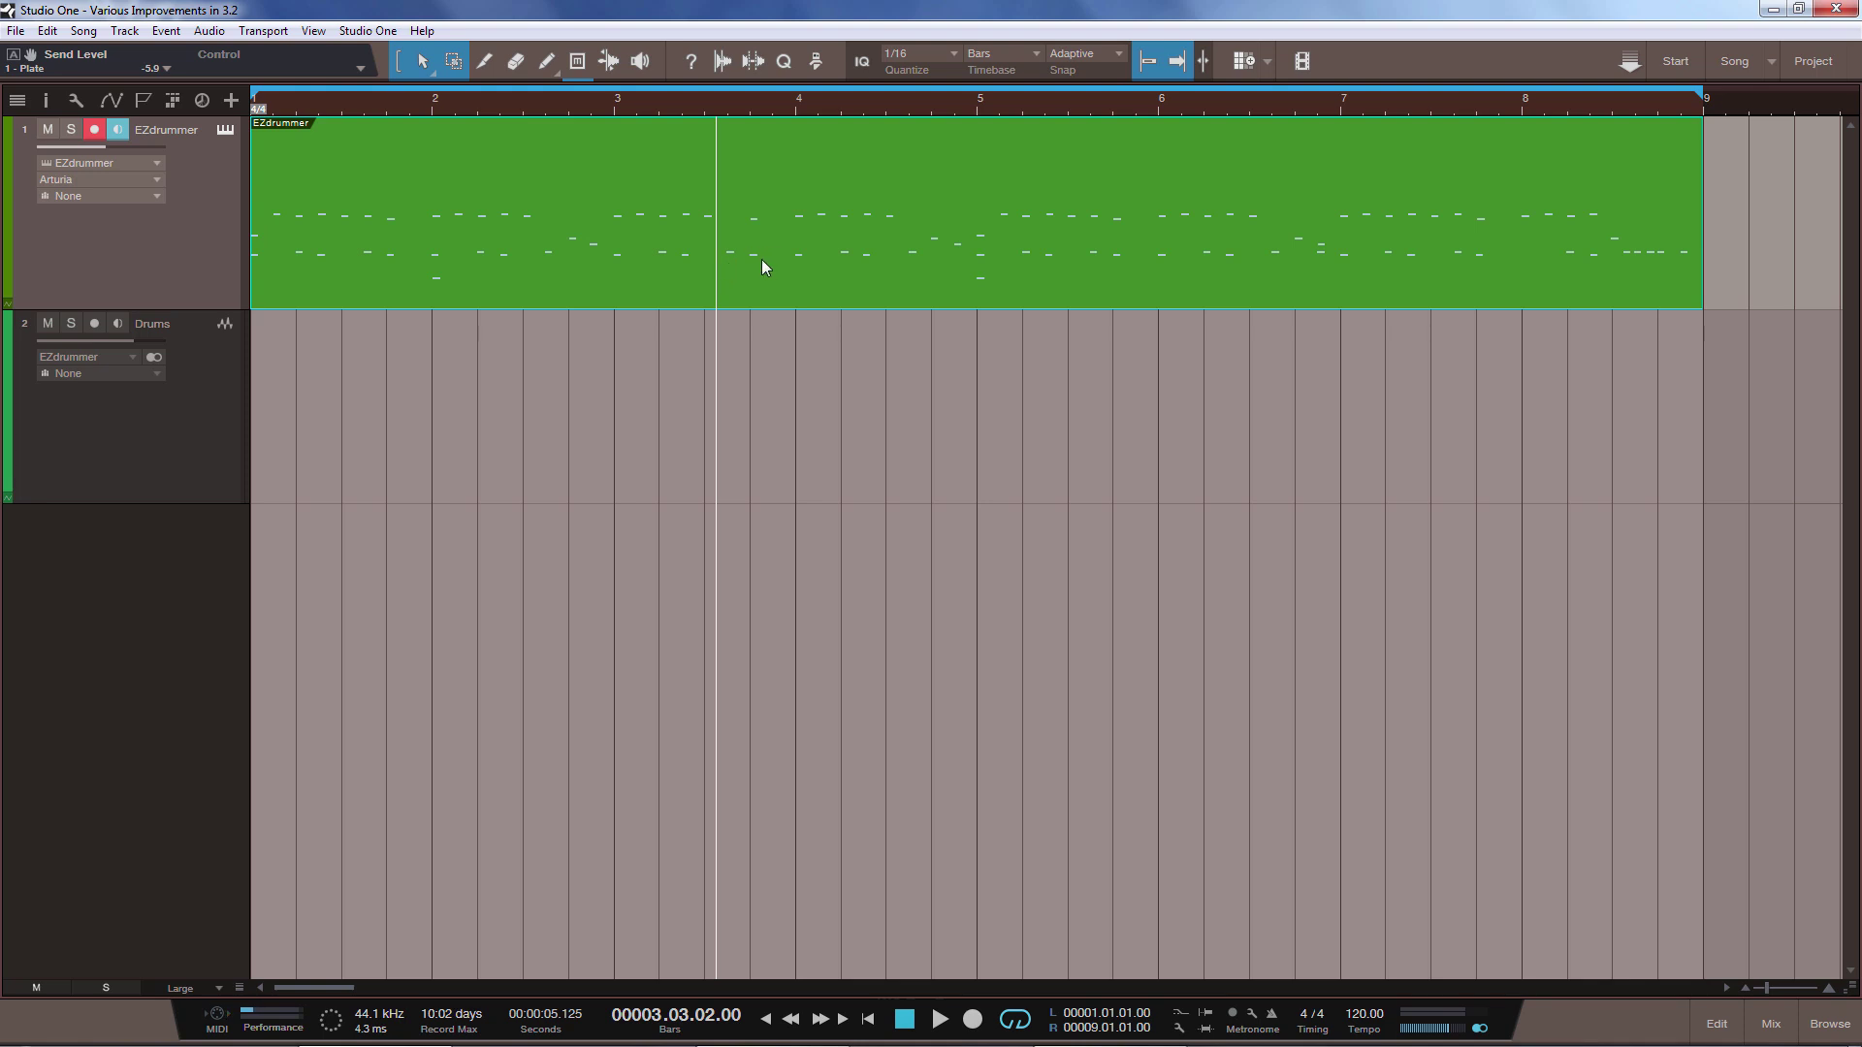
{"action": "left_click_drag", "start_coordinate": [760, 259], "coordinate": [753, 402]}
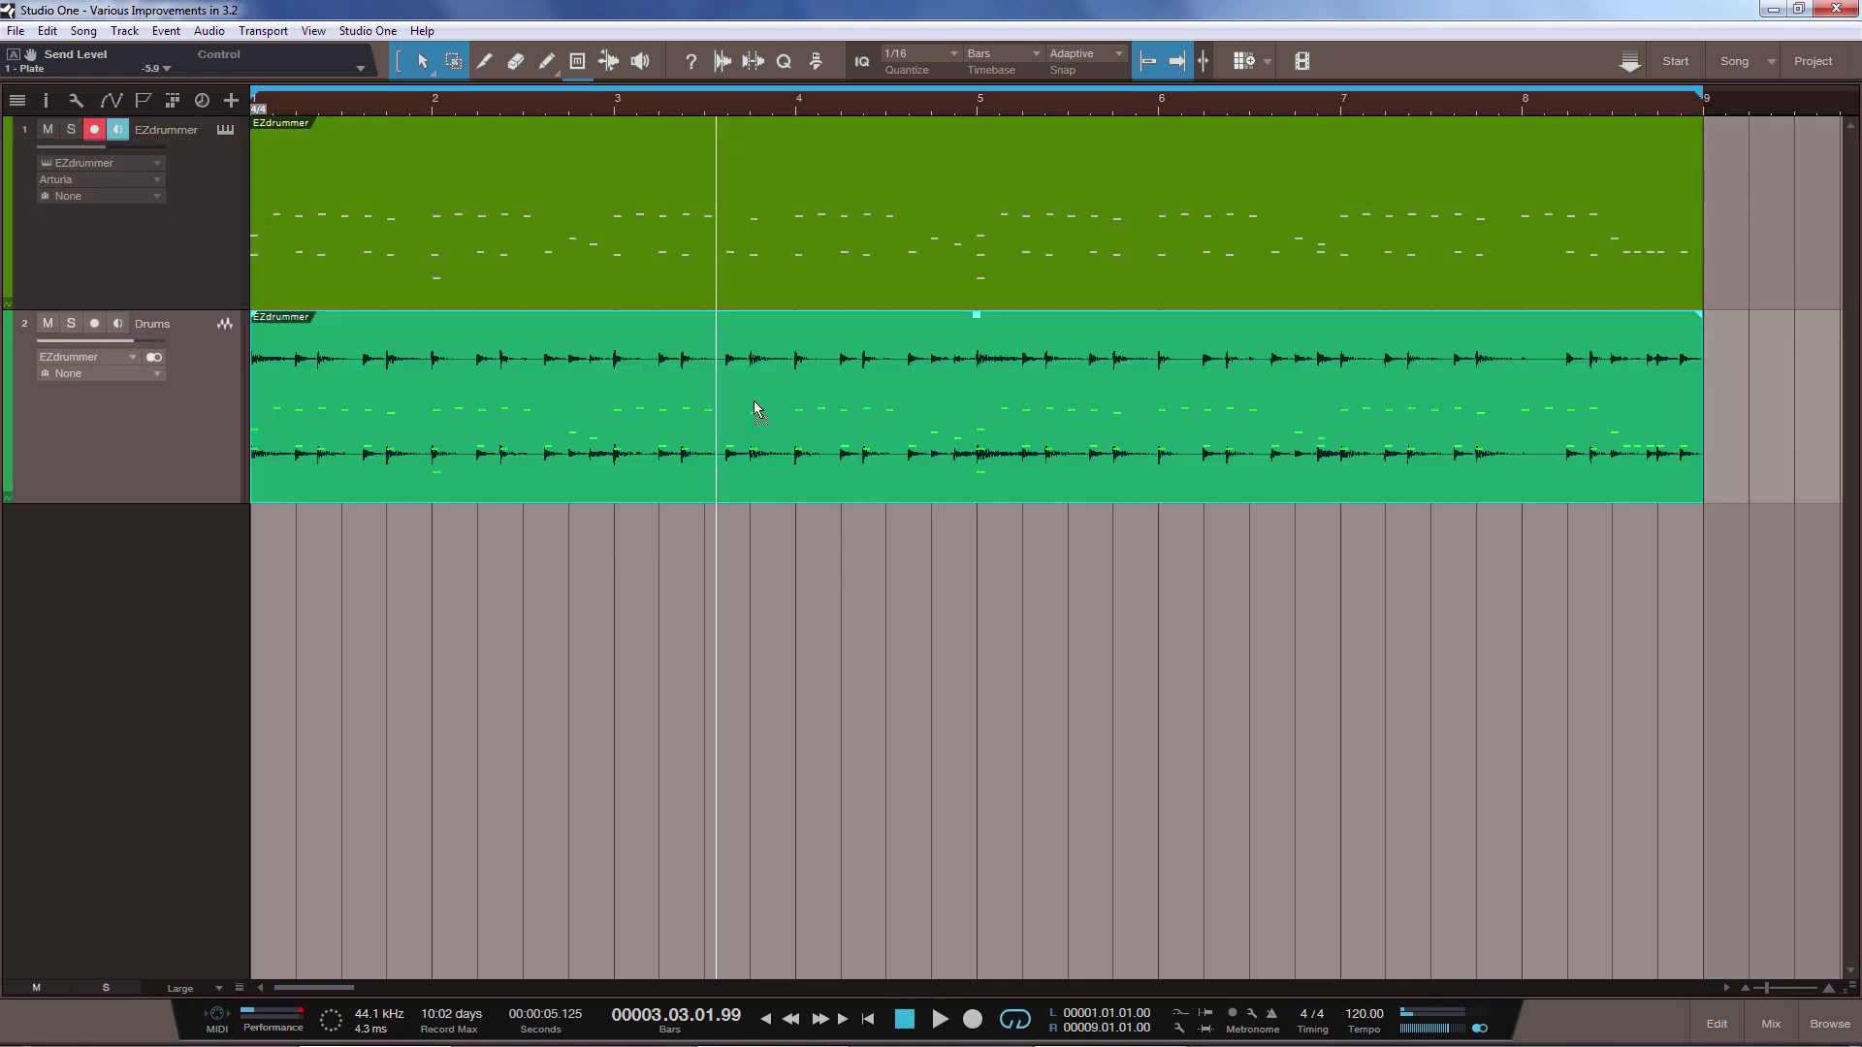
Mute the EZdrummer instrument track and play back the rendered drum audio
{"action": "left_click", "coordinate": [44, 133]}
{"action": "key", "text": "space"}
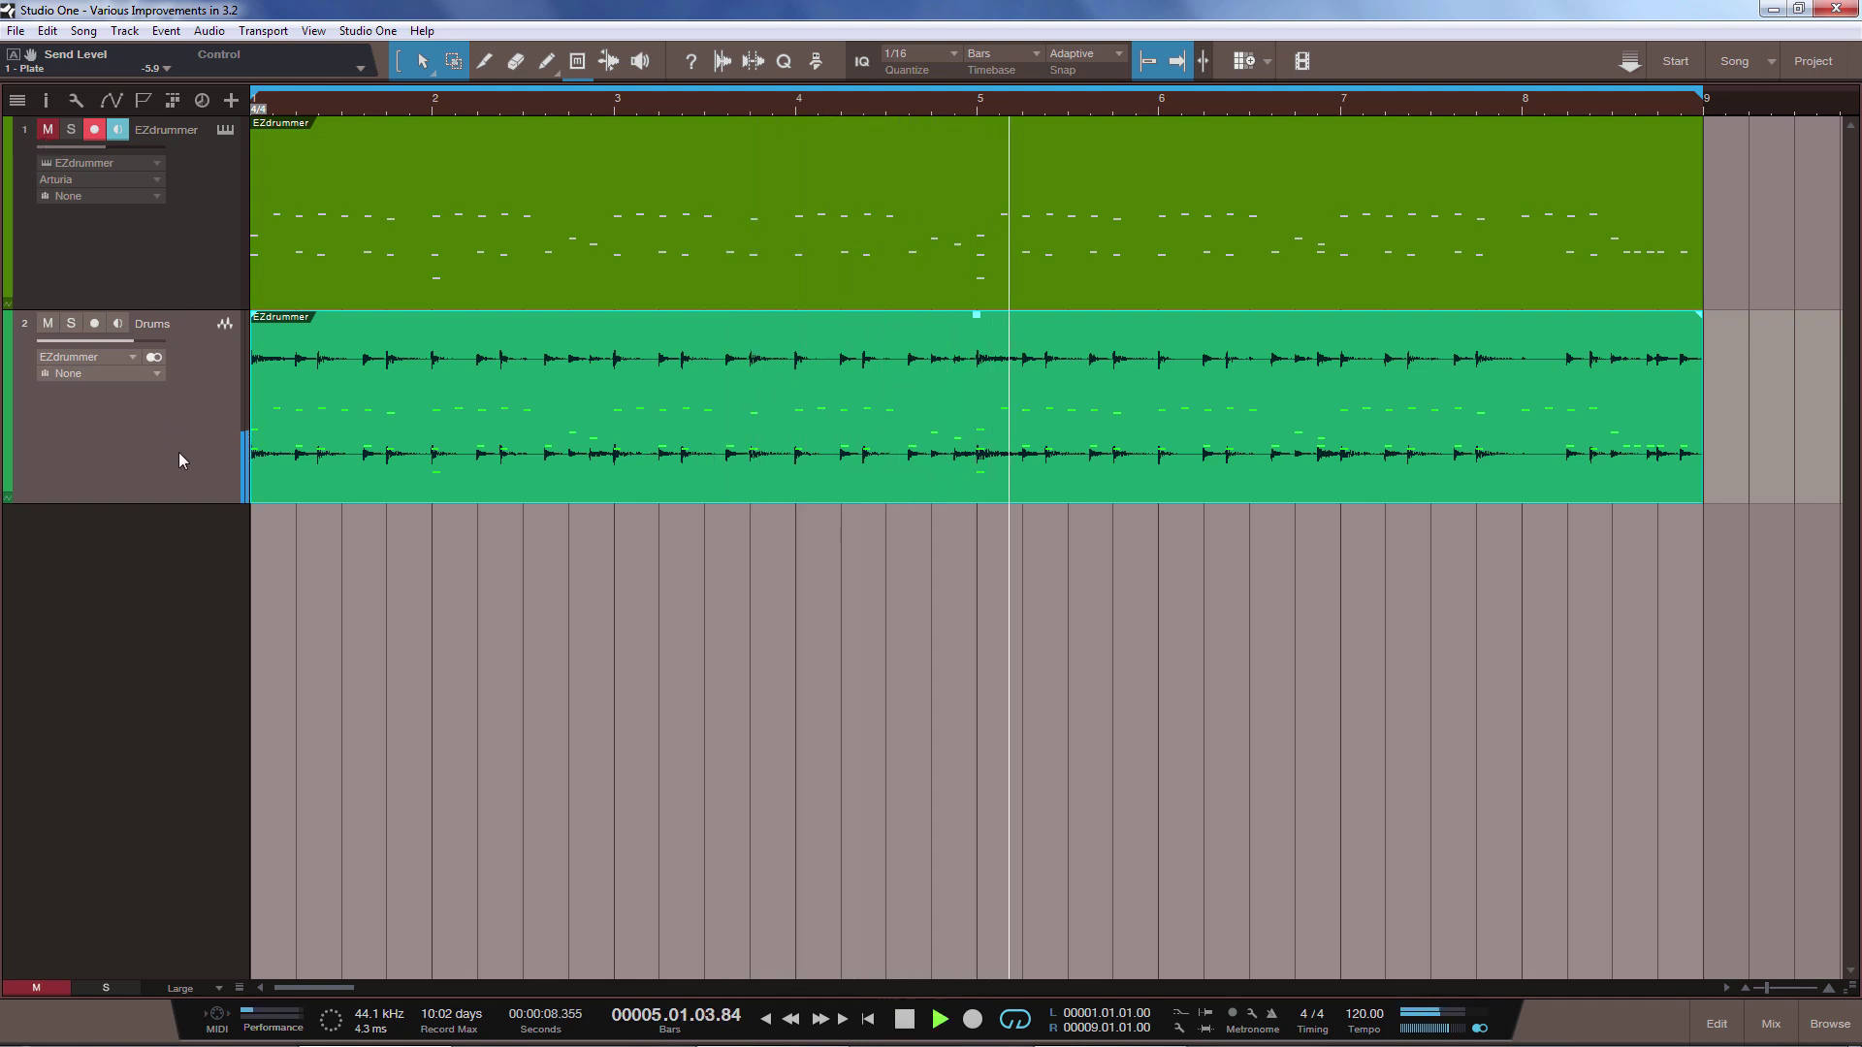
{"action": "key", "text": "space"}
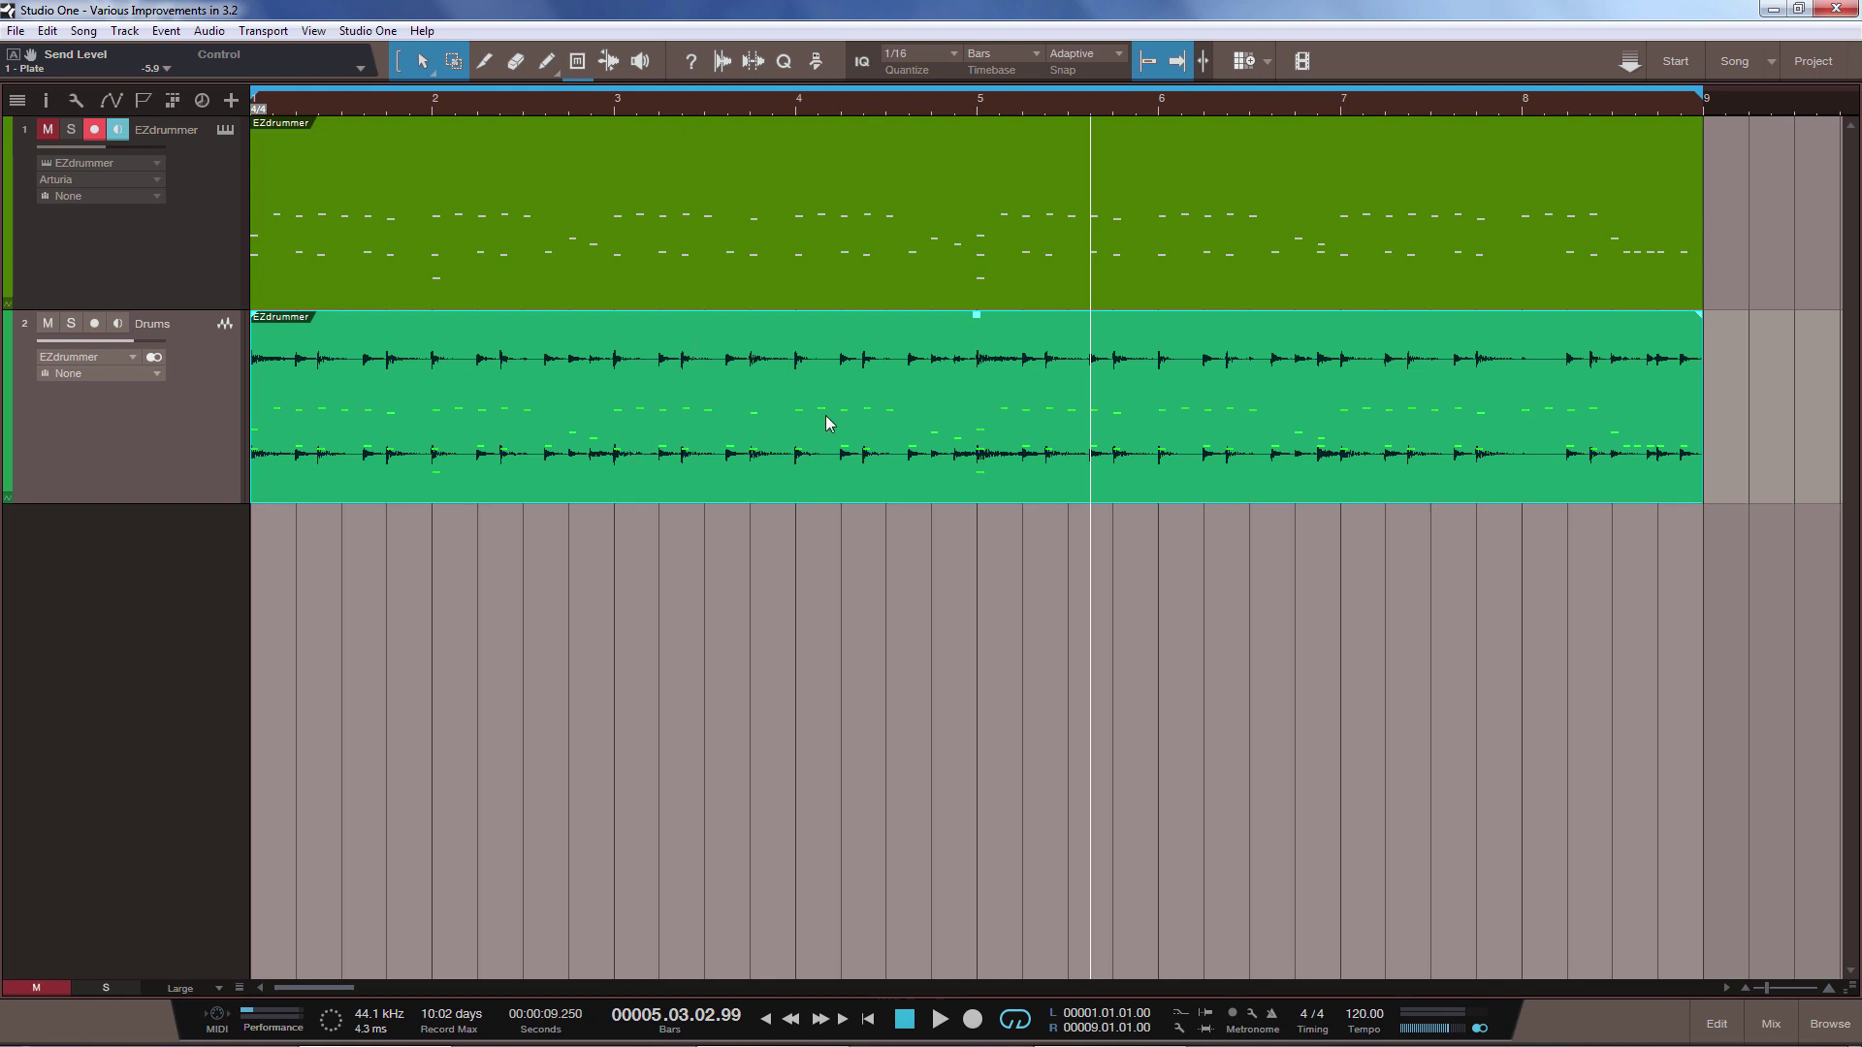
Delete the rendered audio, render bars 1.4 to 4.3 to Drums, then delete that too
{"action": "key", "text": "Delete"}
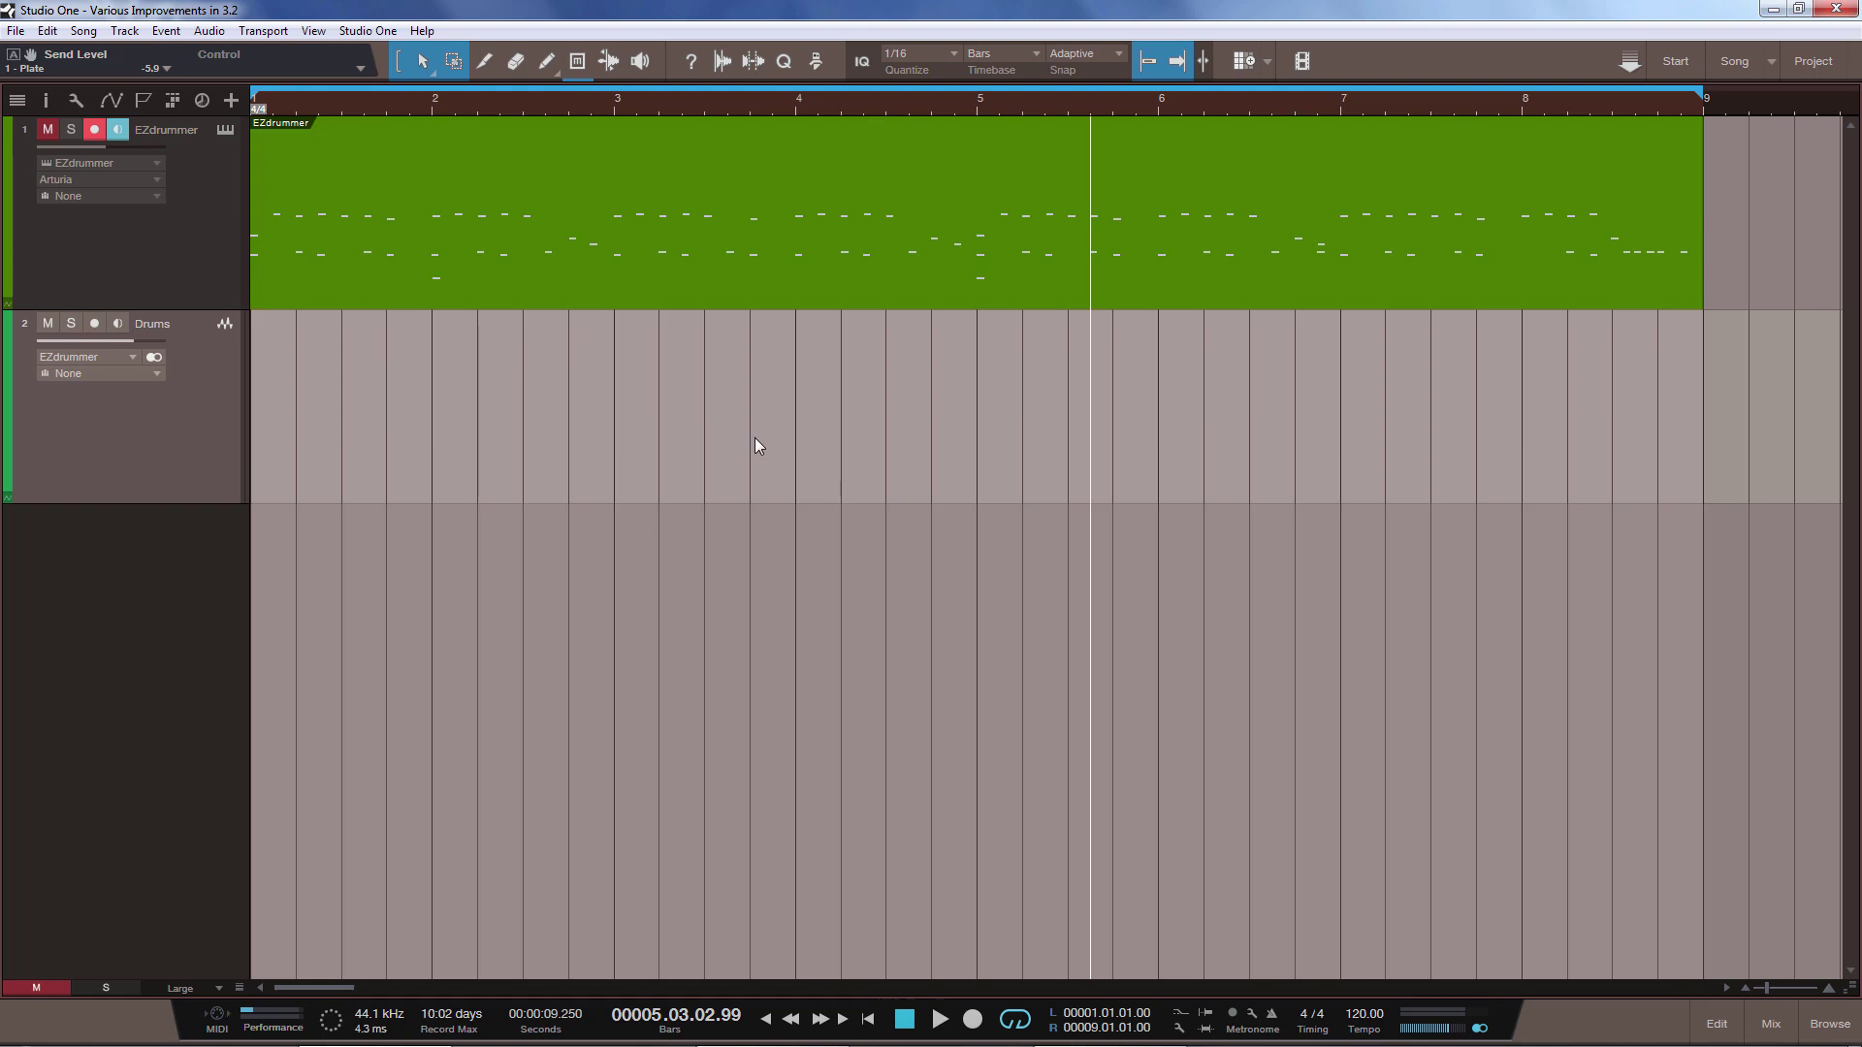
{"action": "left_click_drag", "start_coordinate": [410, 182], "coordinate": [908, 190]}
{"action": "left_click_drag", "start_coordinate": [520, 264], "coordinate": [521, 393]}
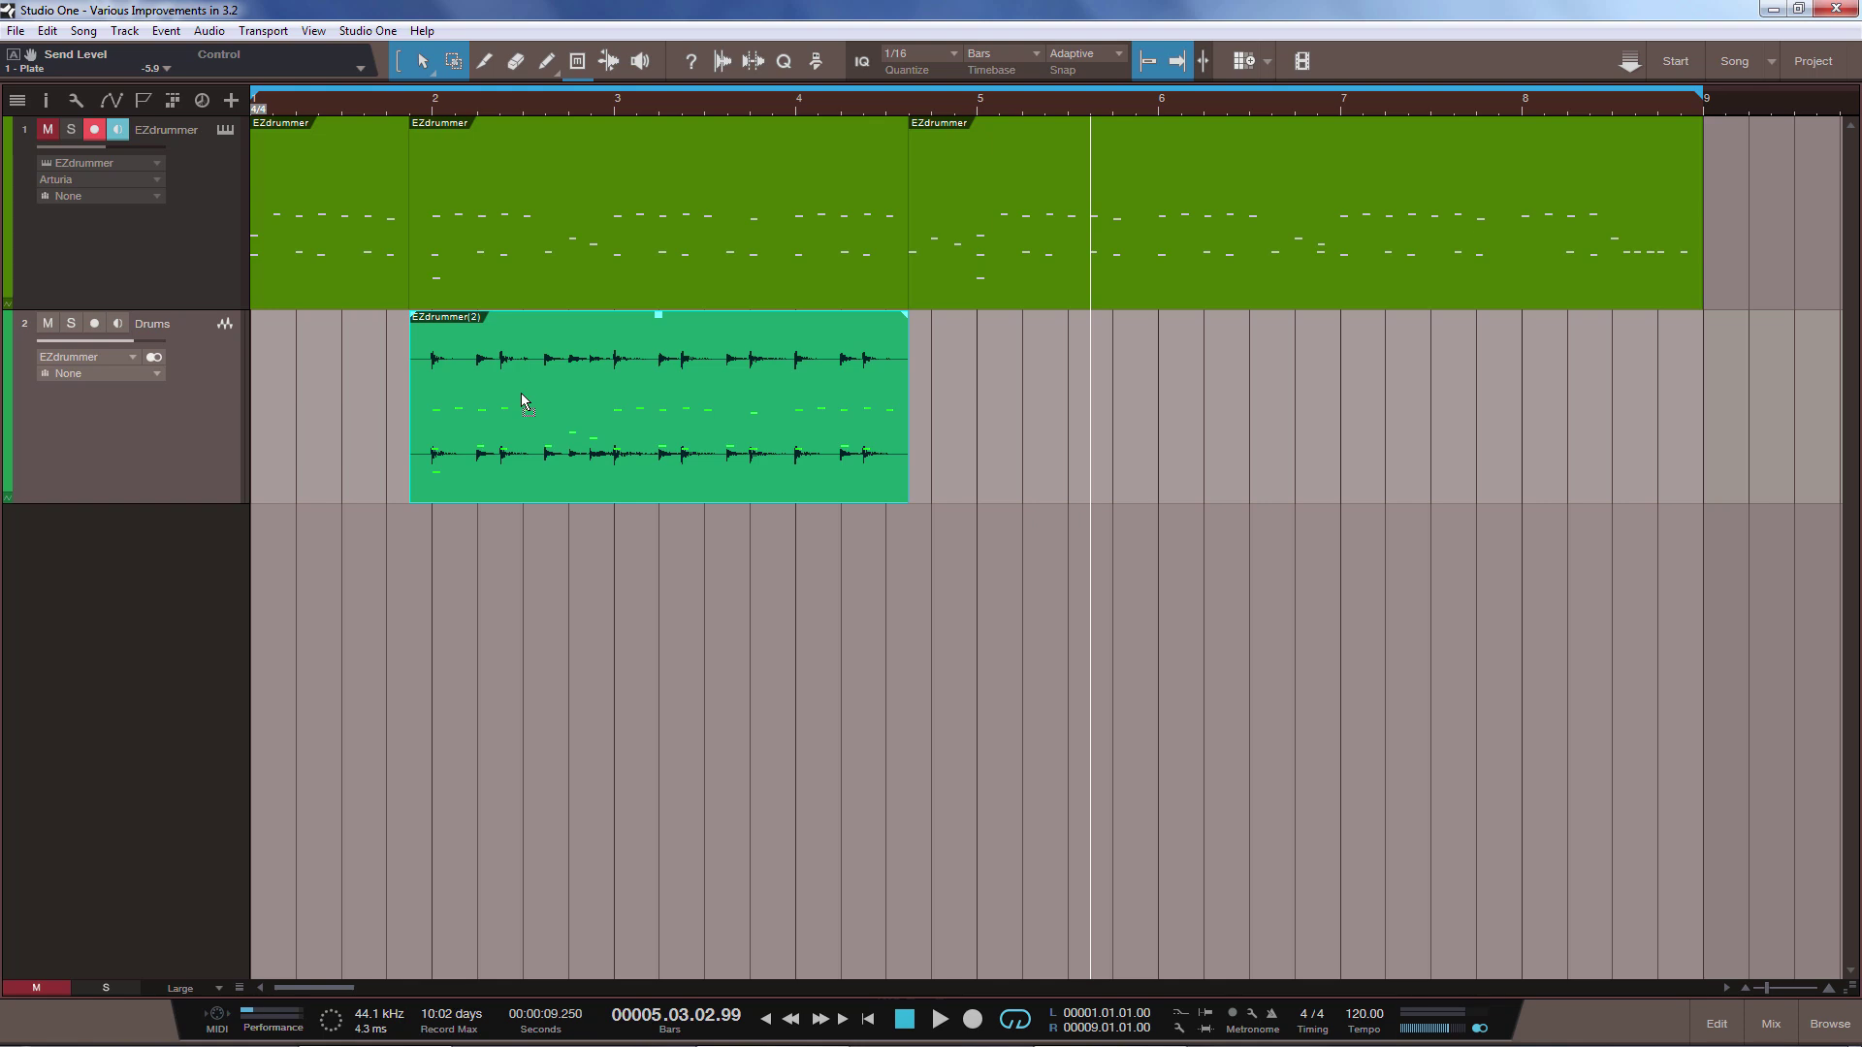
{"action": "key", "text": "Delete"}
Render bars 2-4 and 5-7 onto Drums as EZdrummer(3) and EZdrummer(4)
{"action": "left_click", "coordinate": [545, 419]}
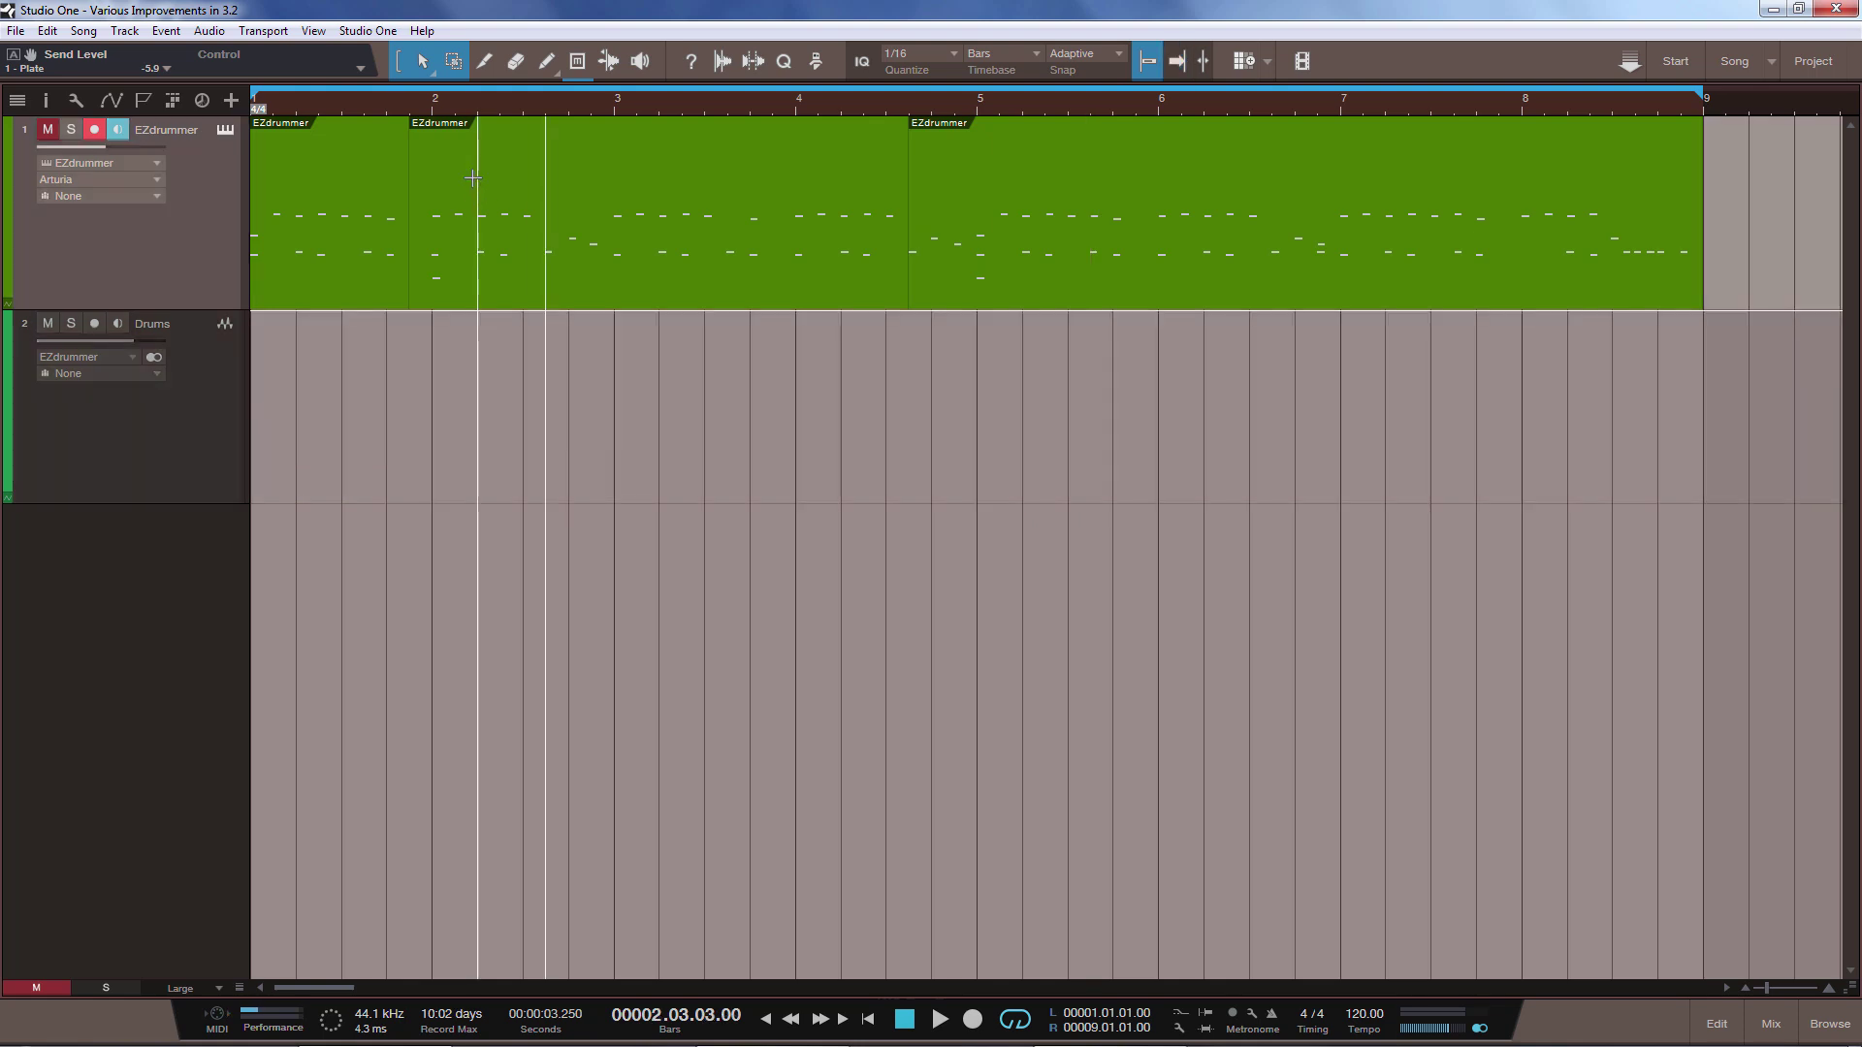
{"action": "left_click_drag", "start_coordinate": [463, 167], "coordinate": [805, 186]}
{"action": "left_click_drag", "start_coordinate": [1071, 182], "coordinate": [1422, 185]}
{"action": "left_click_drag", "start_coordinate": [562, 295], "coordinate": [562, 377]}
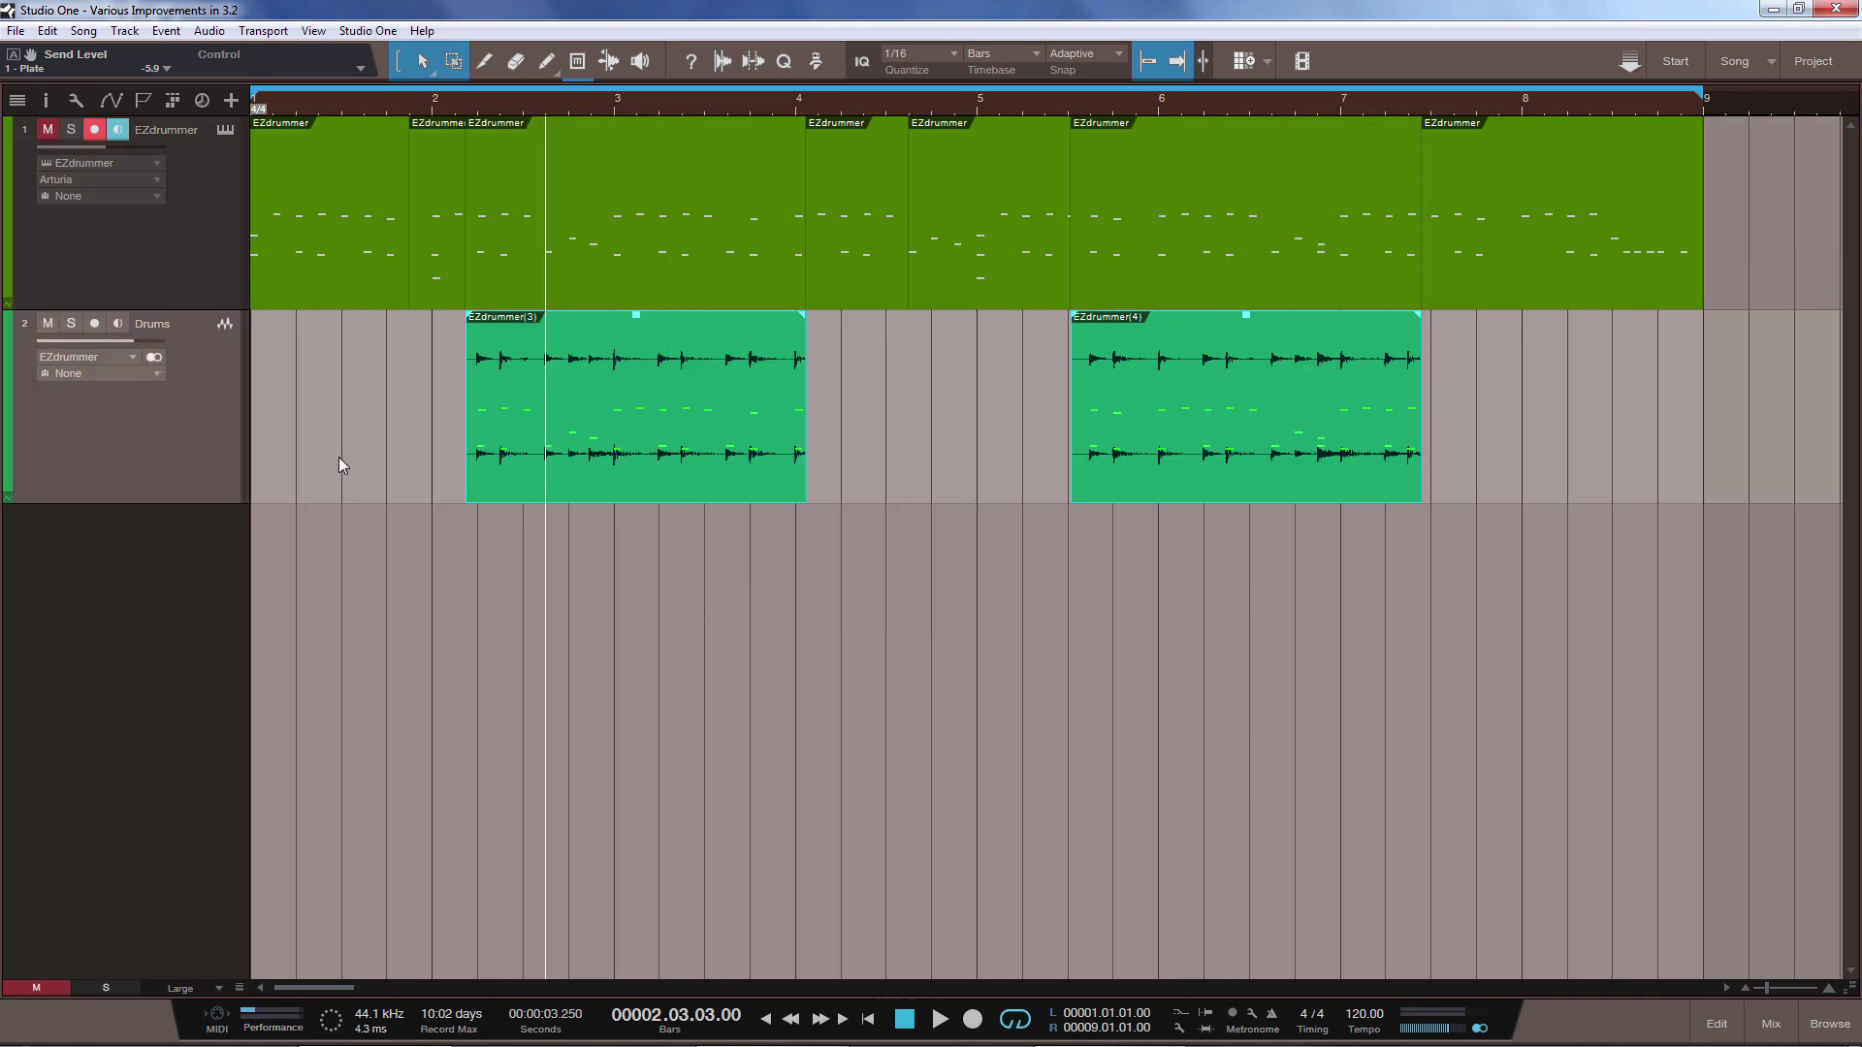
{"action": "key", "text": "comma"}
{"action": "left_click", "coordinate": [388, 456]}
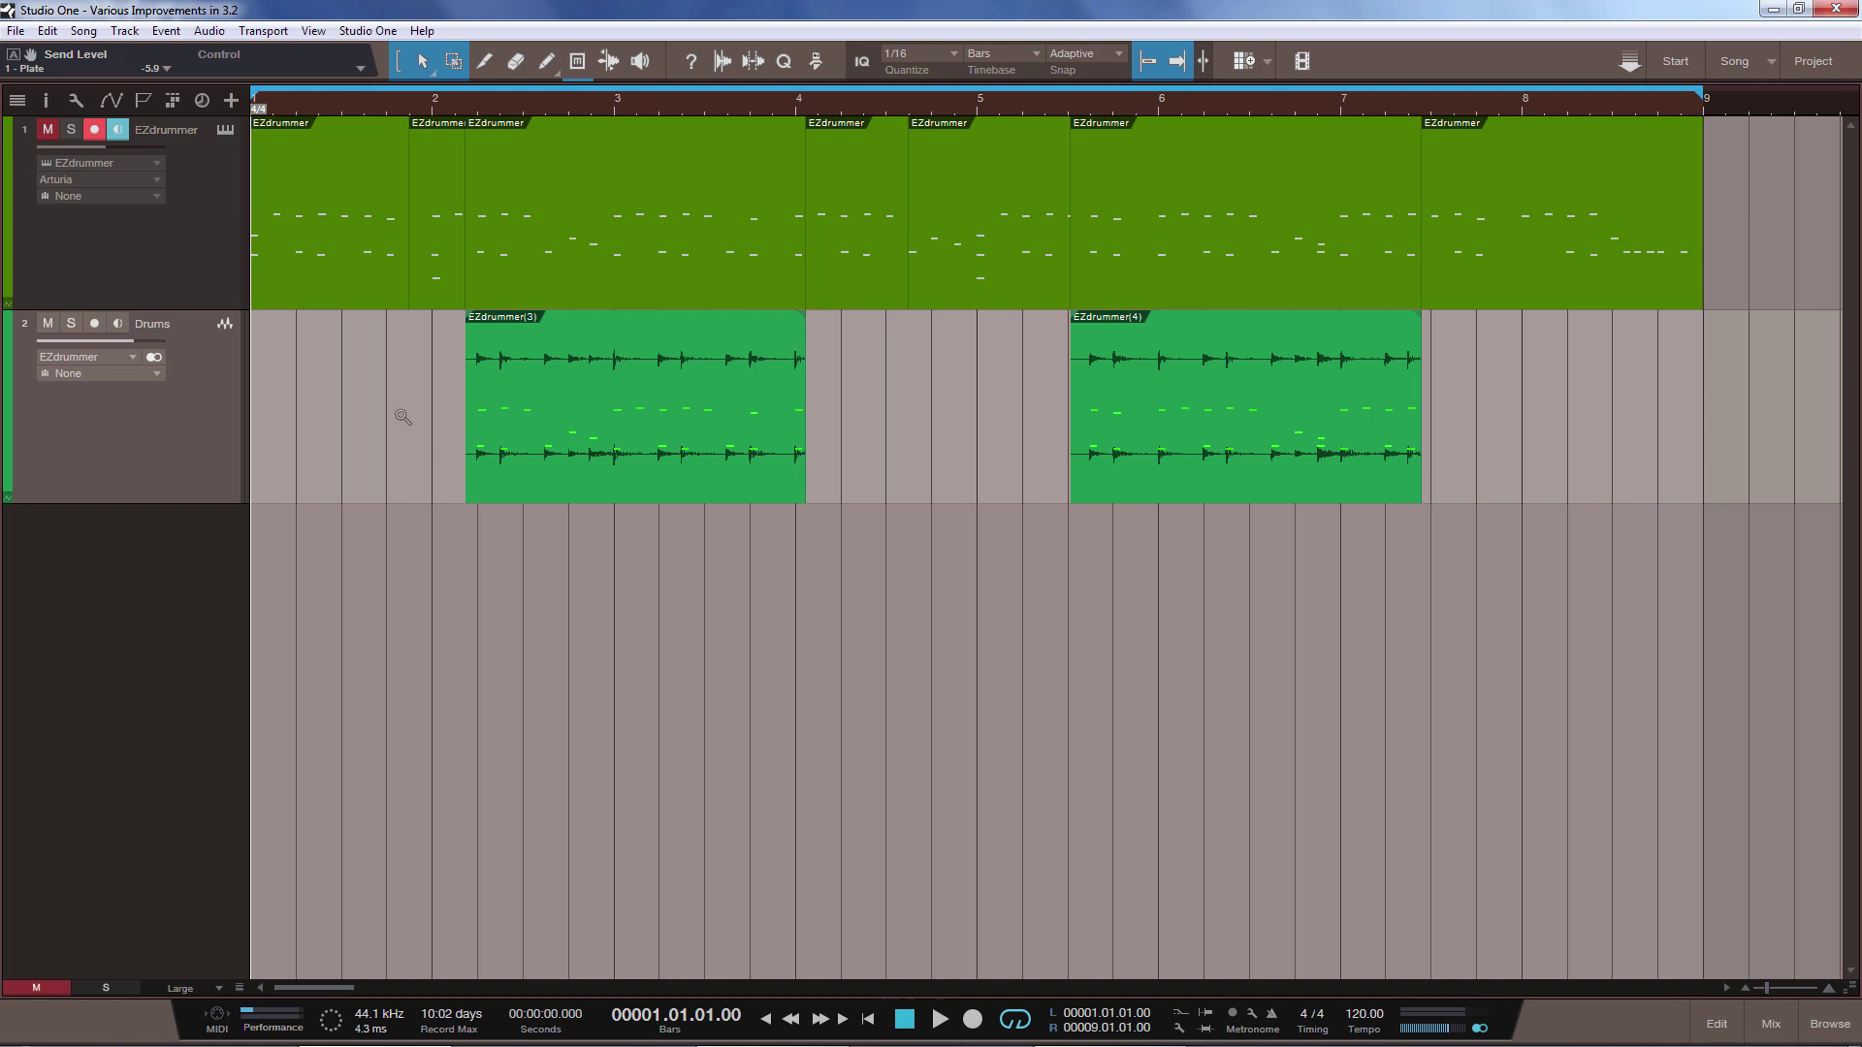
{"action": "left_click_drag", "start_coordinate": [480, 355], "coordinate": [756, 365]}
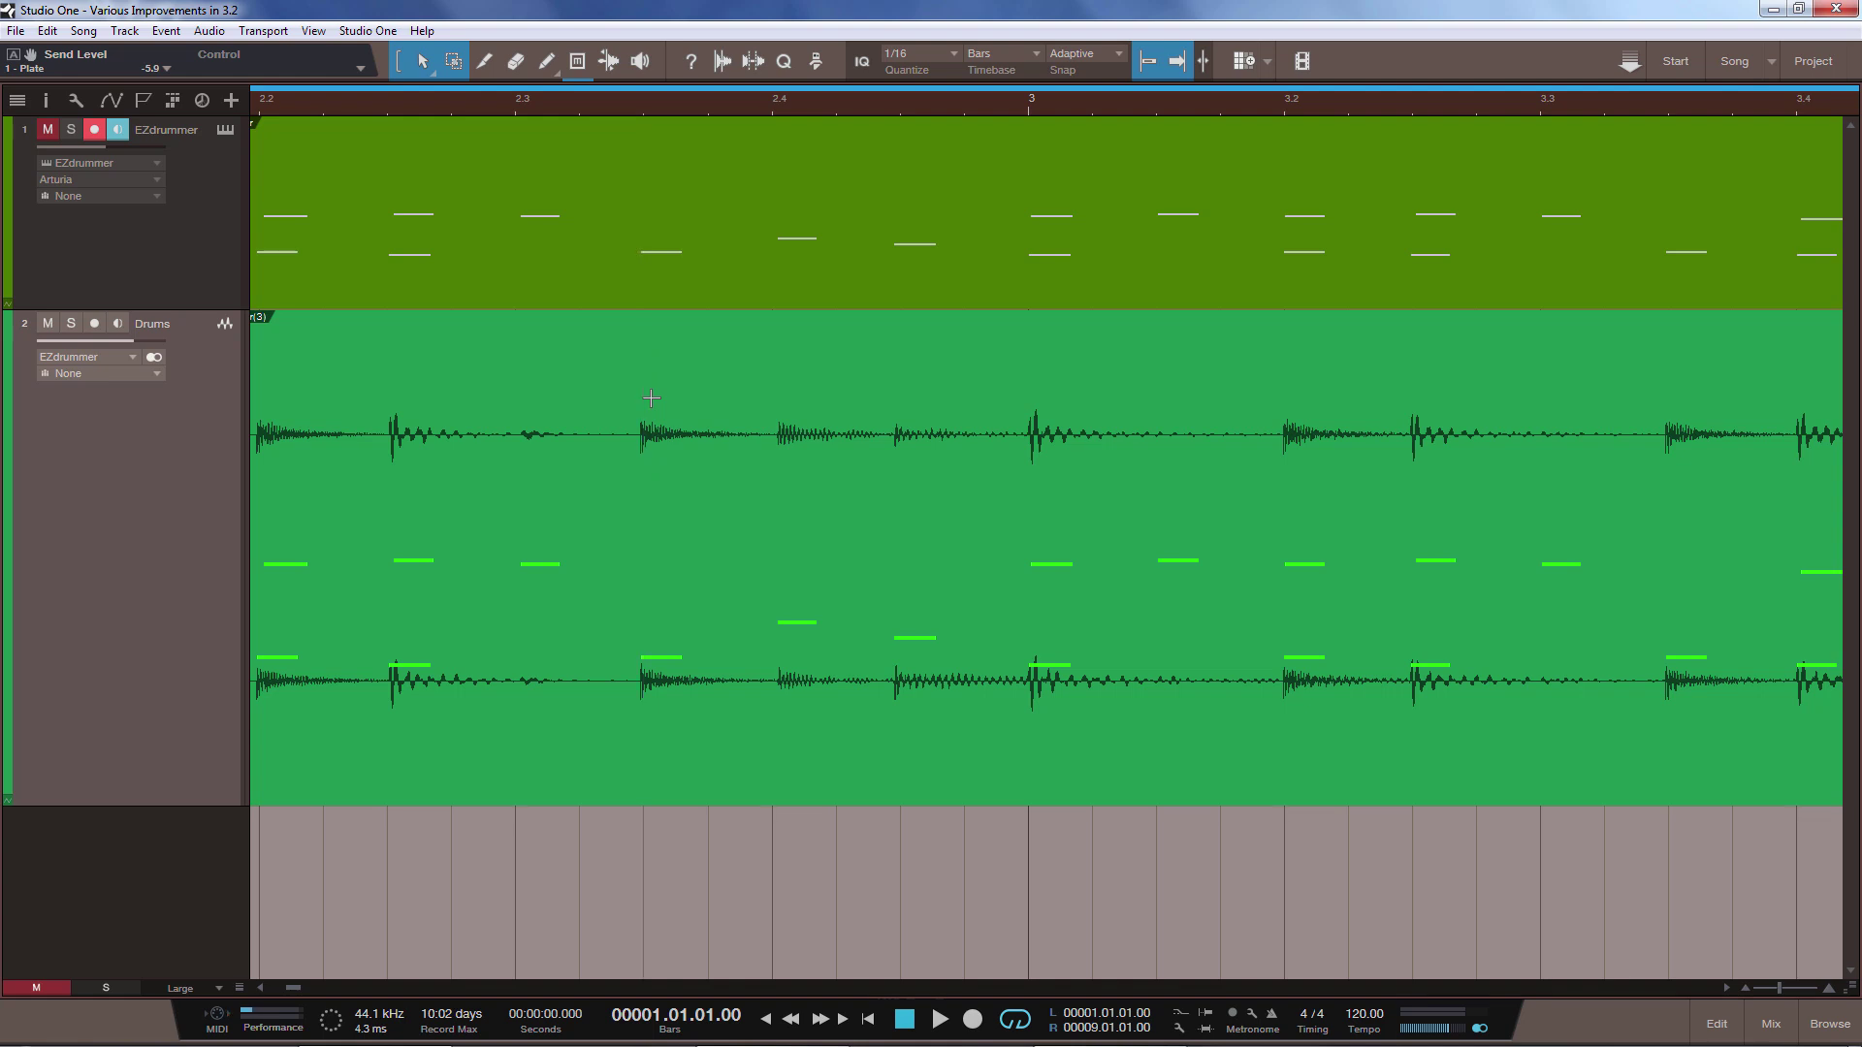
{"action": "key", "text": "z"}
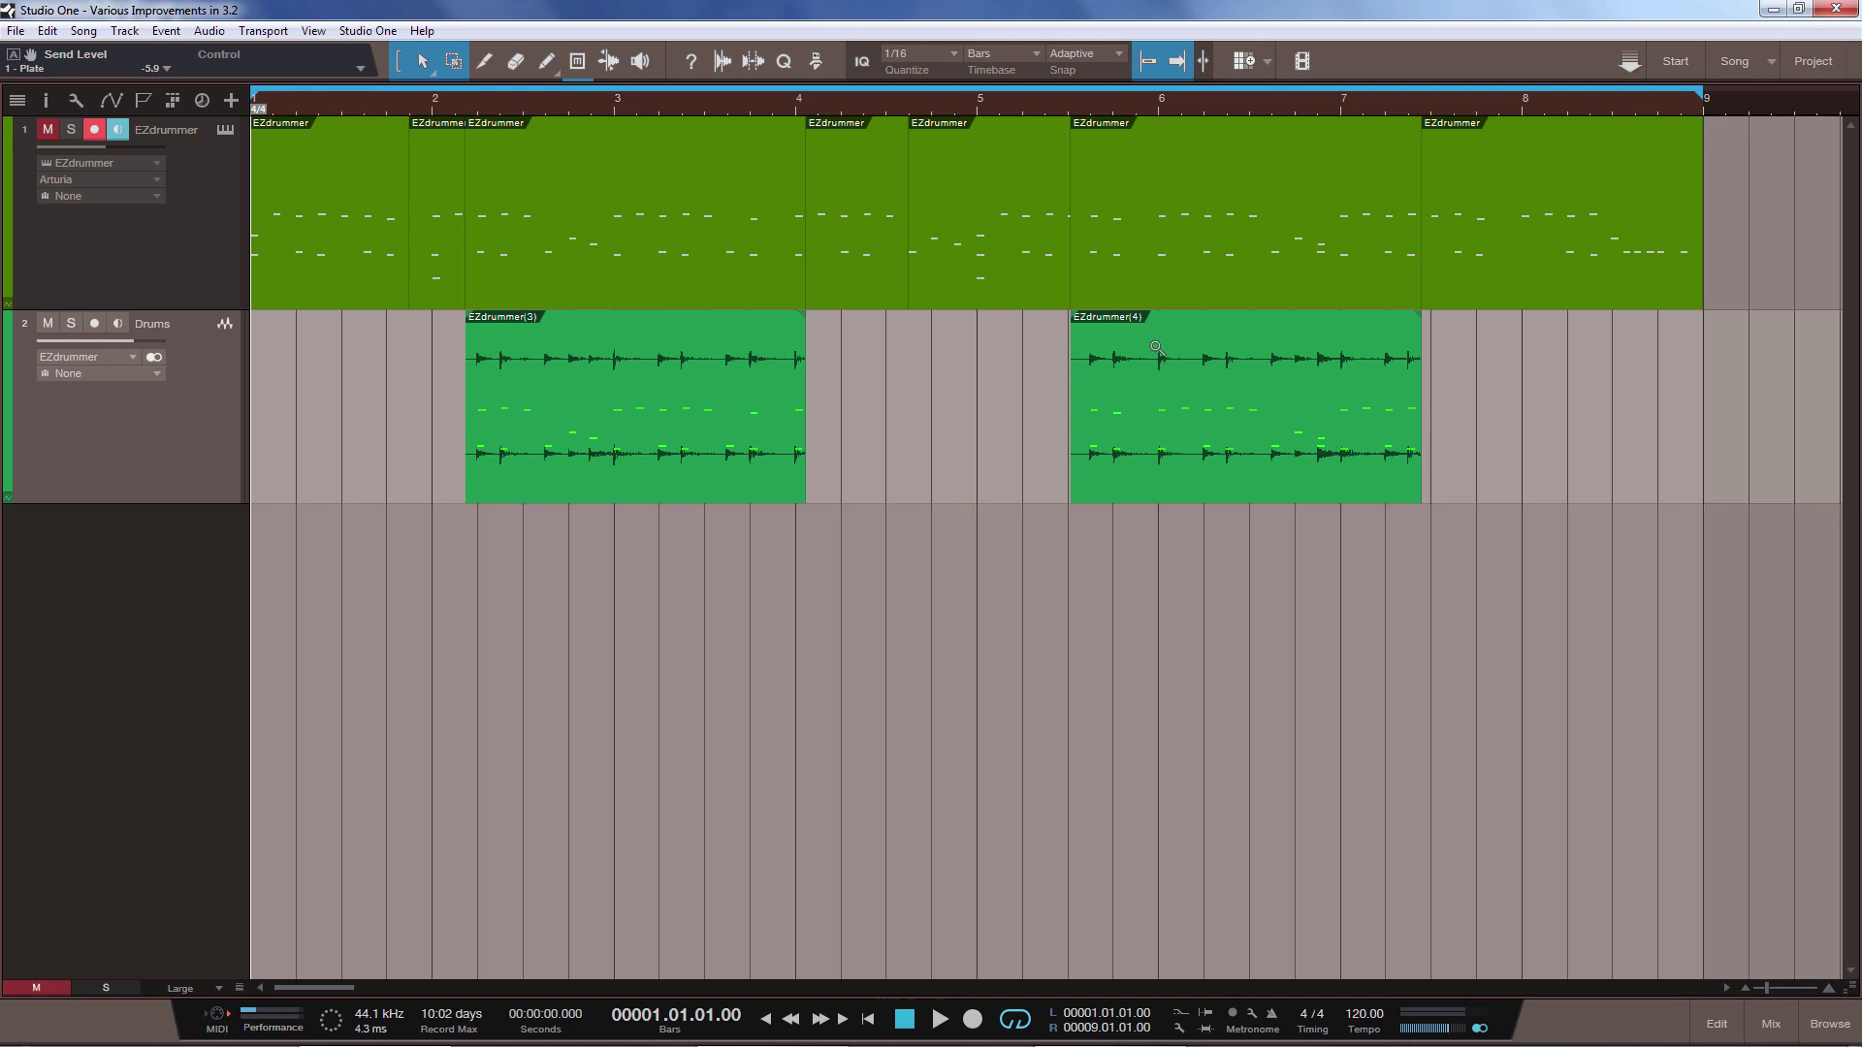
{"action": "left_click_drag", "start_coordinate": [1156, 347], "coordinate": [1366, 345]}
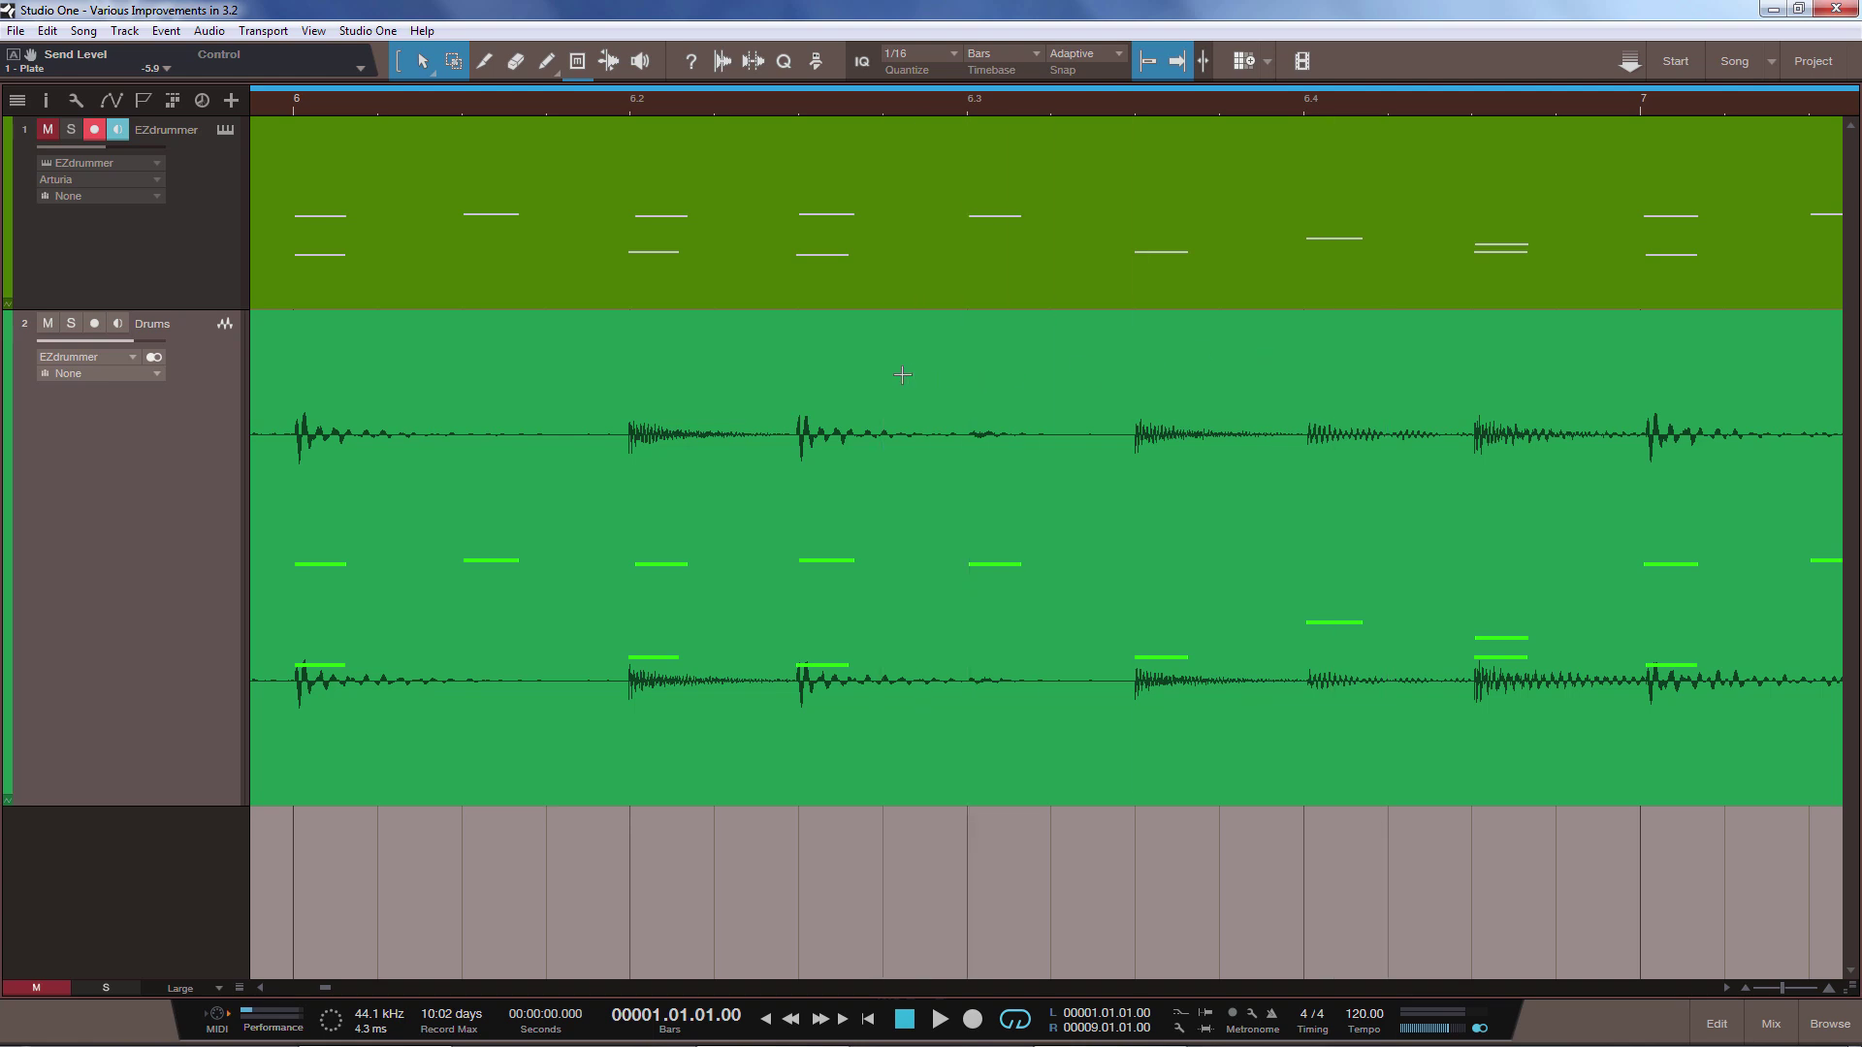
{"action": "key", "text": "z"}
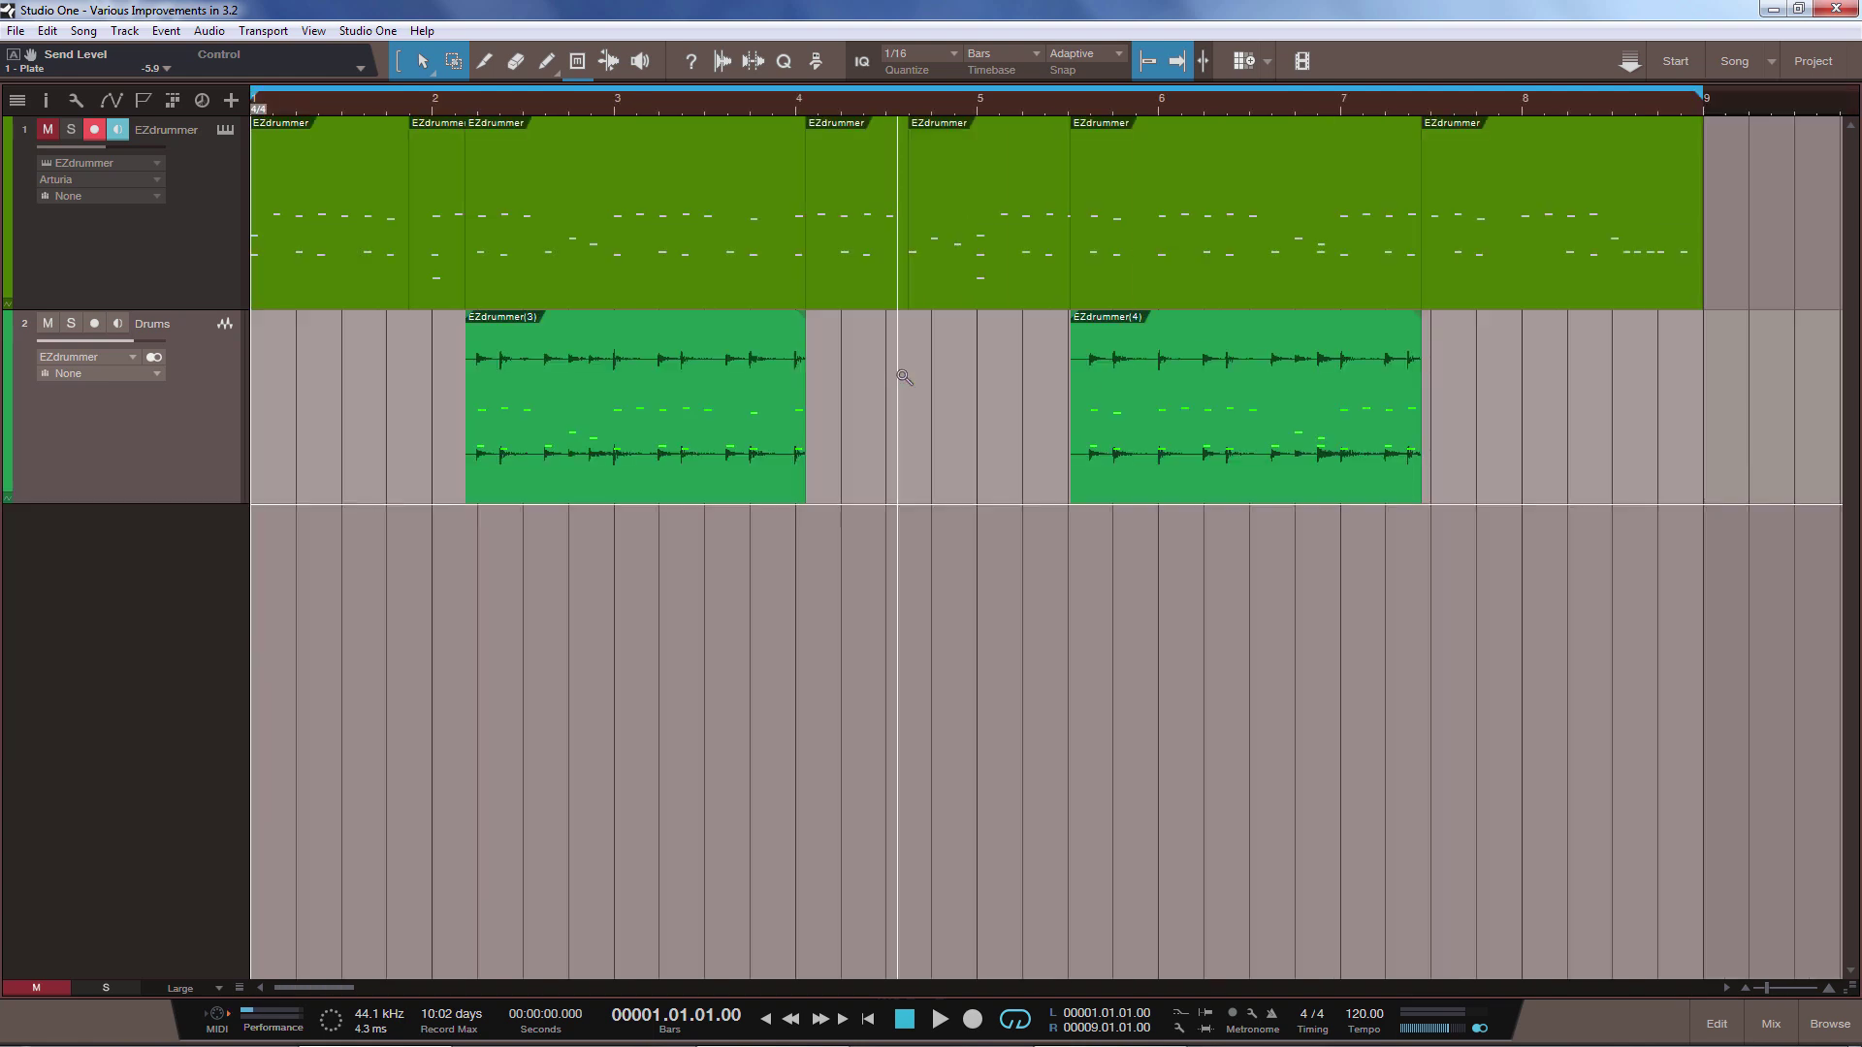